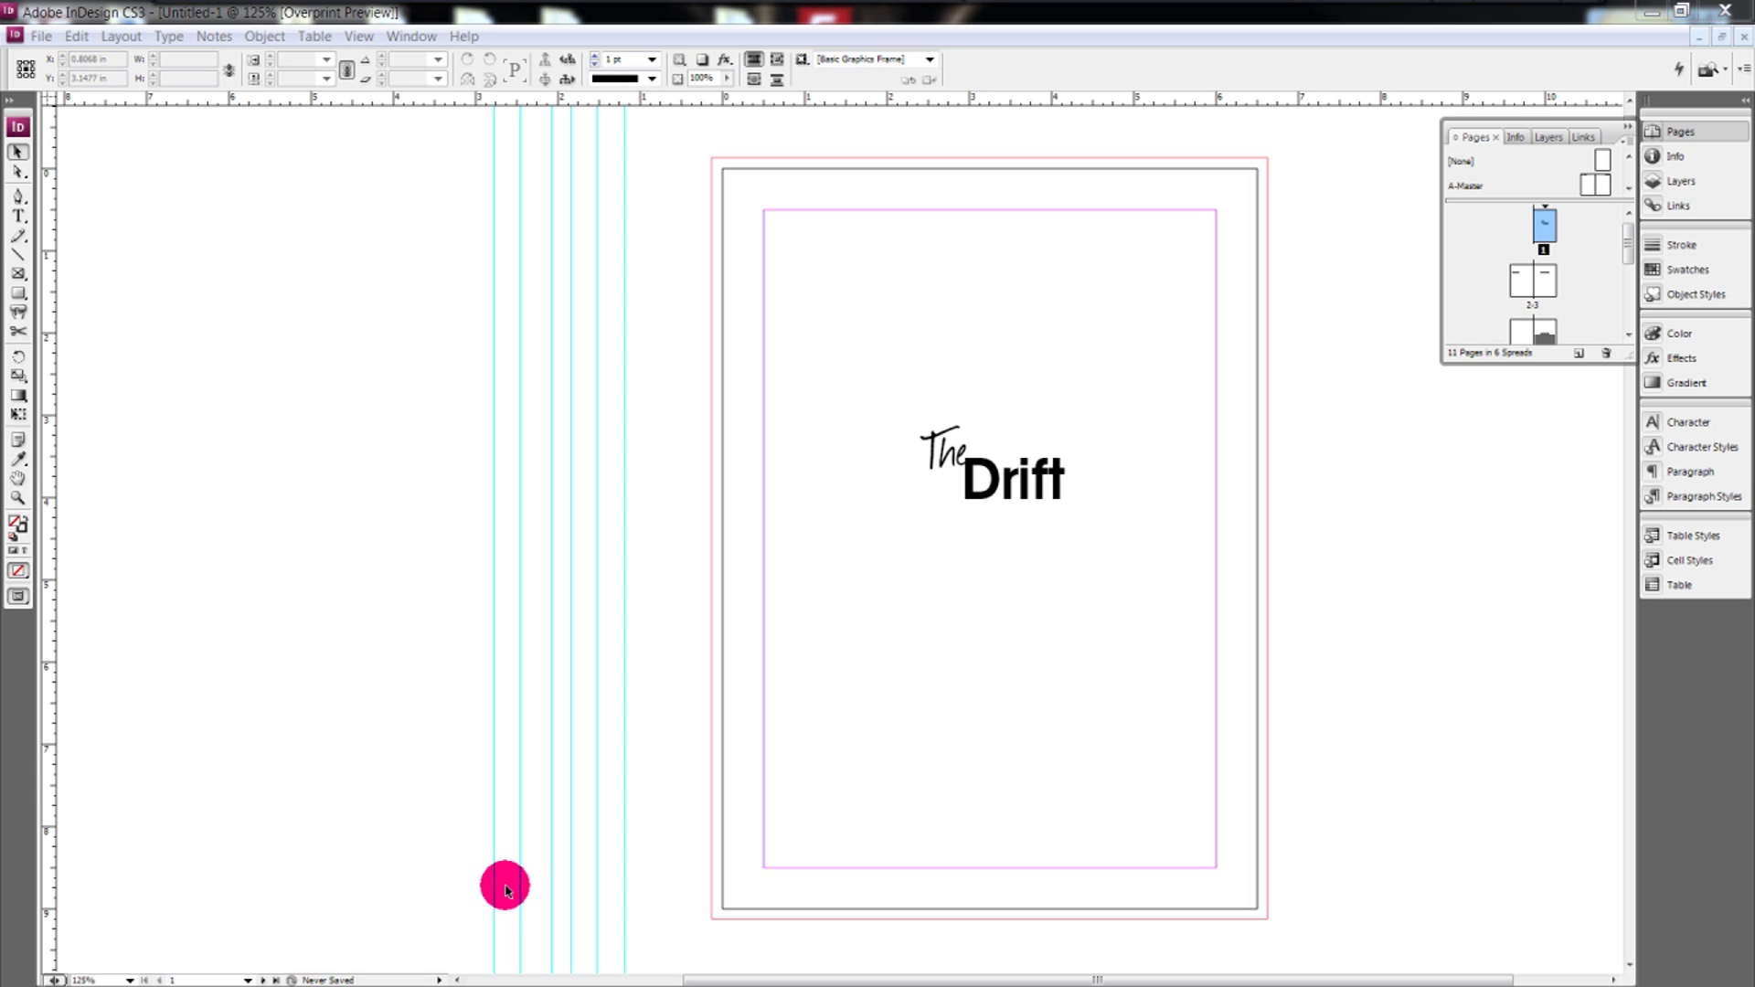
Step: Set the document to 11 facing pages, 6.5 × 9 in, with 0.125 in bleed all round
{"action": "left_click_drag", "start_coordinate": [924, 978], "coordinate": [1013, 978]}
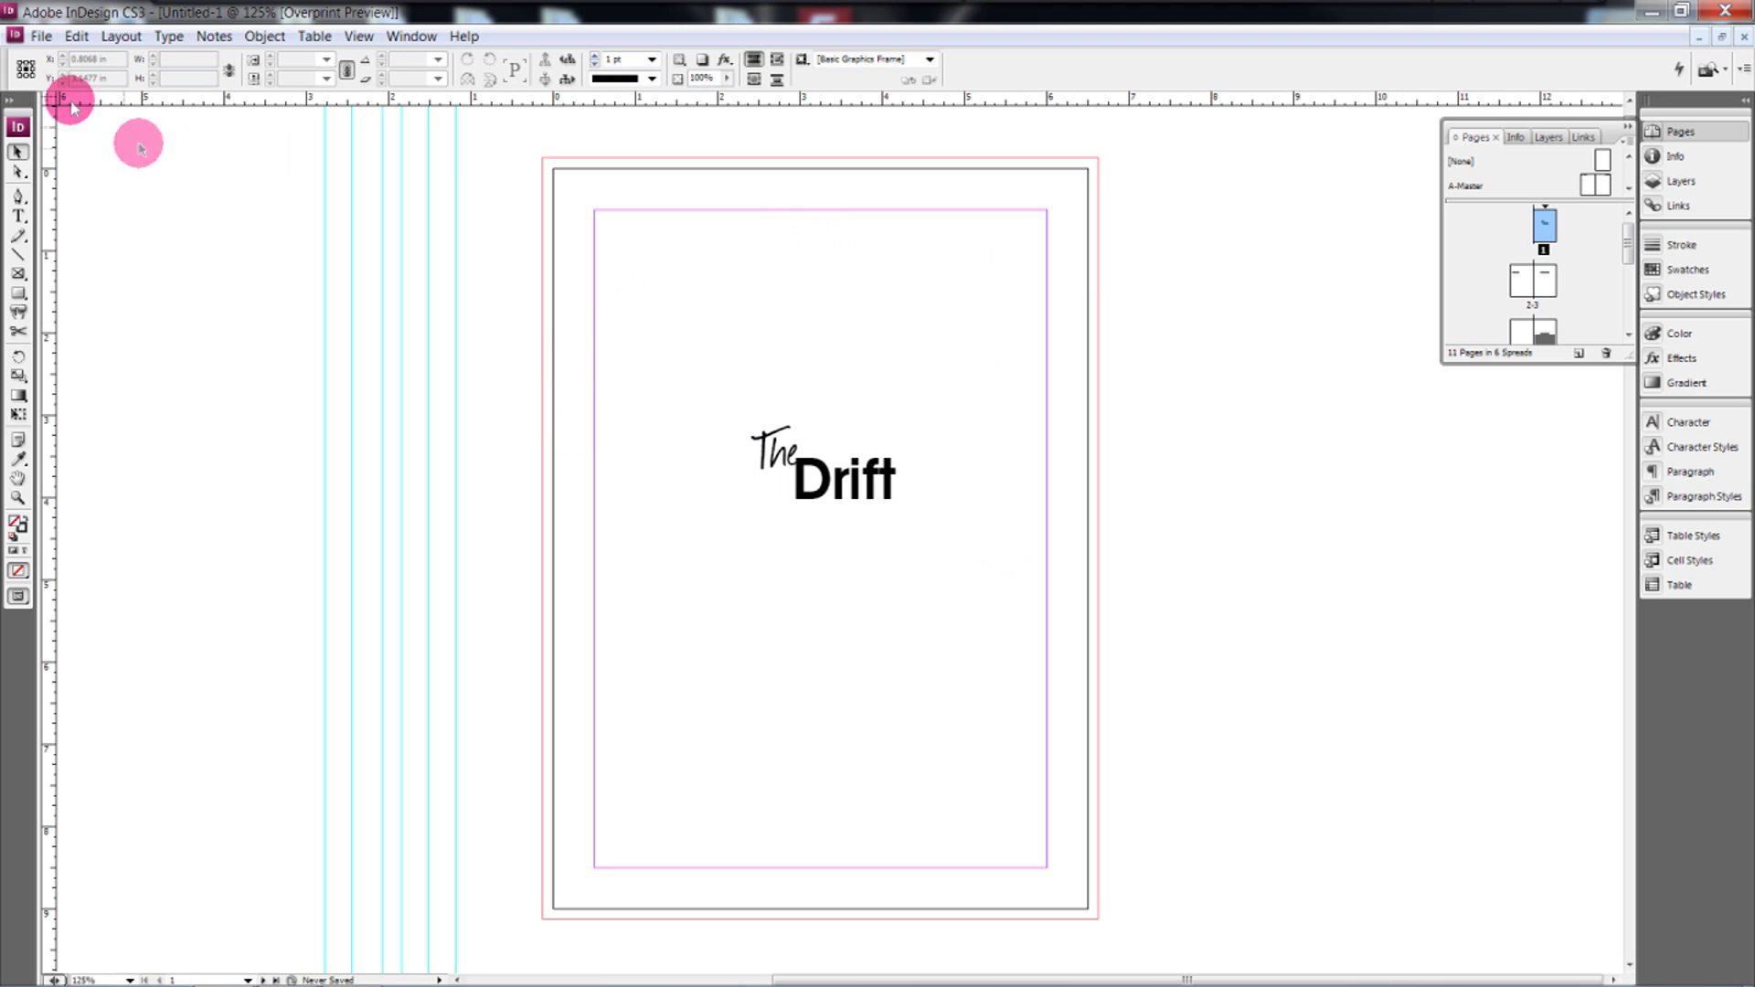
{"action": "left_click", "coordinate": [41, 36]}
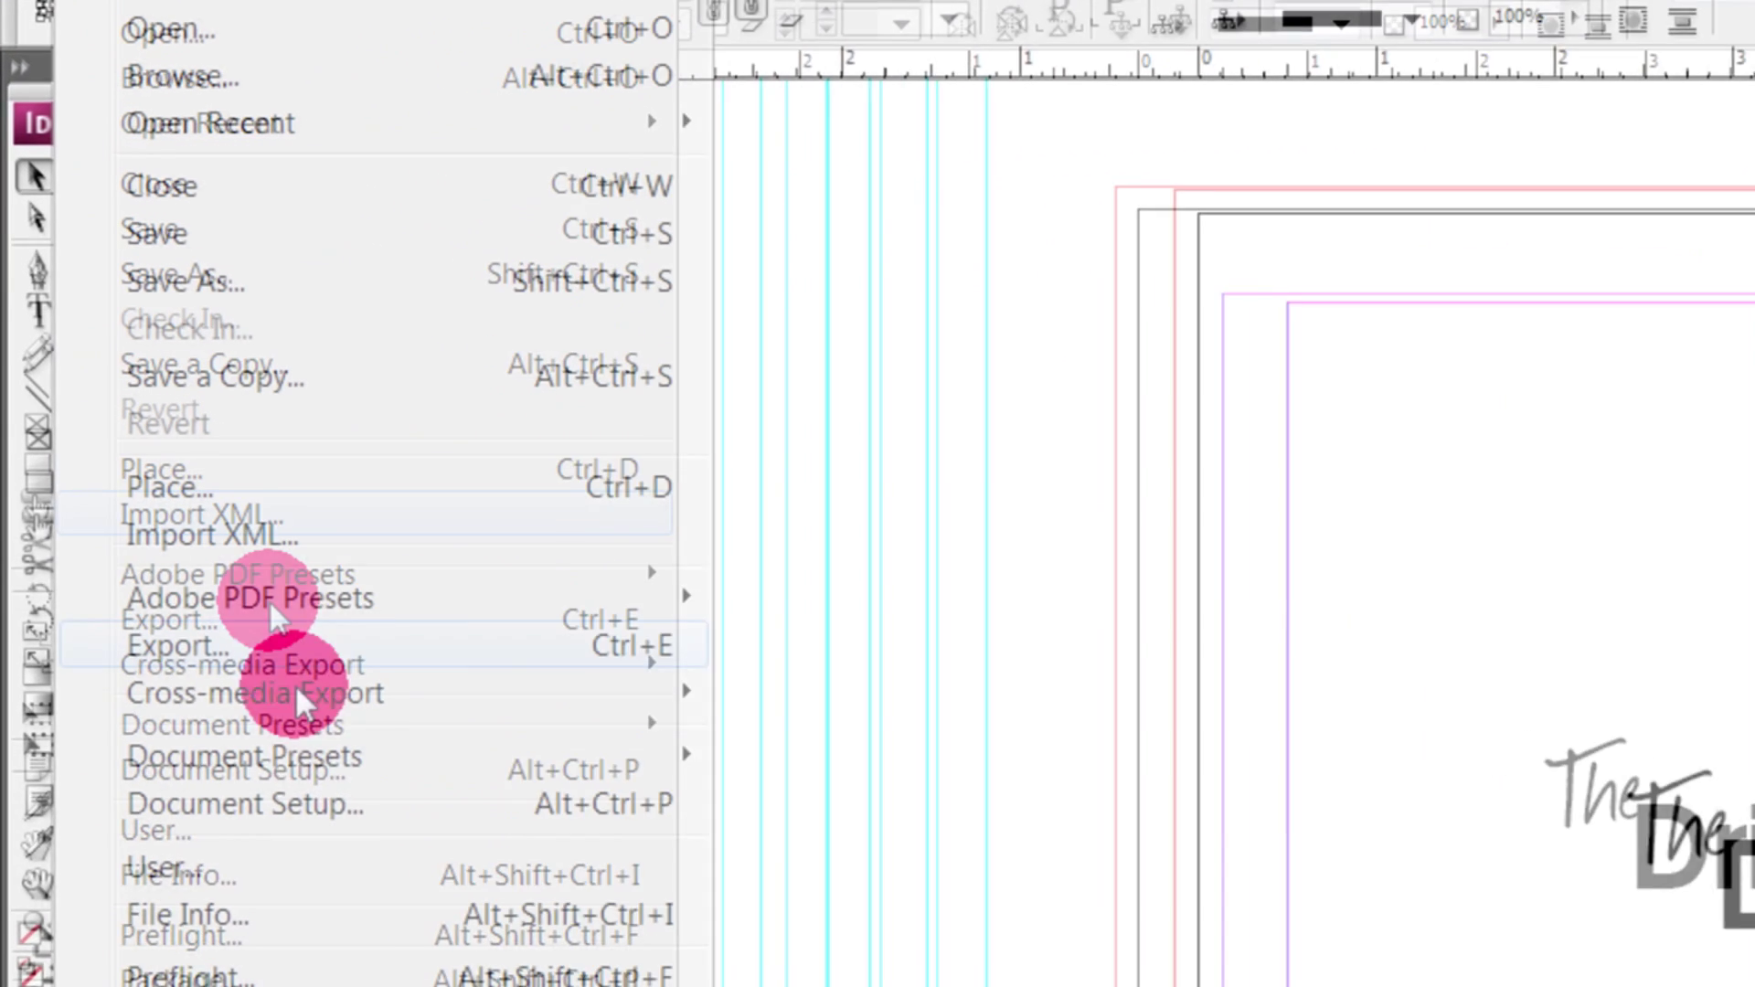
{"action": "left_click", "coordinate": [302, 805]}
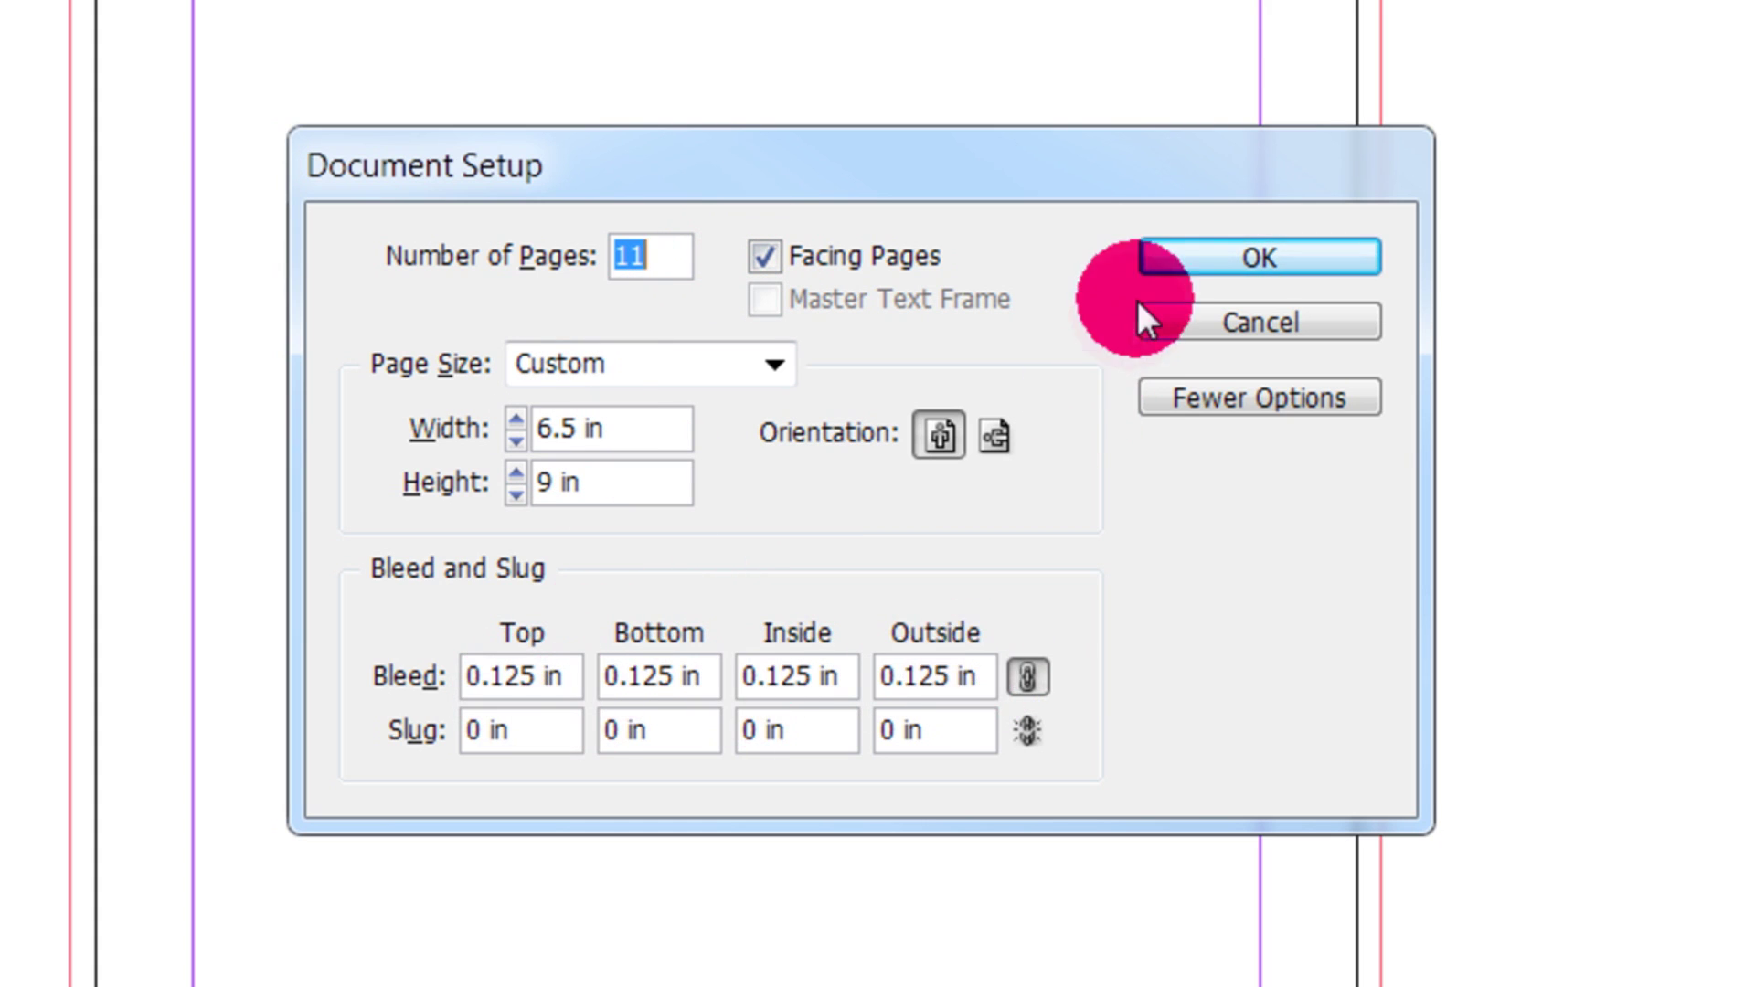
{"action": "left_click", "coordinate": [1177, 260]}
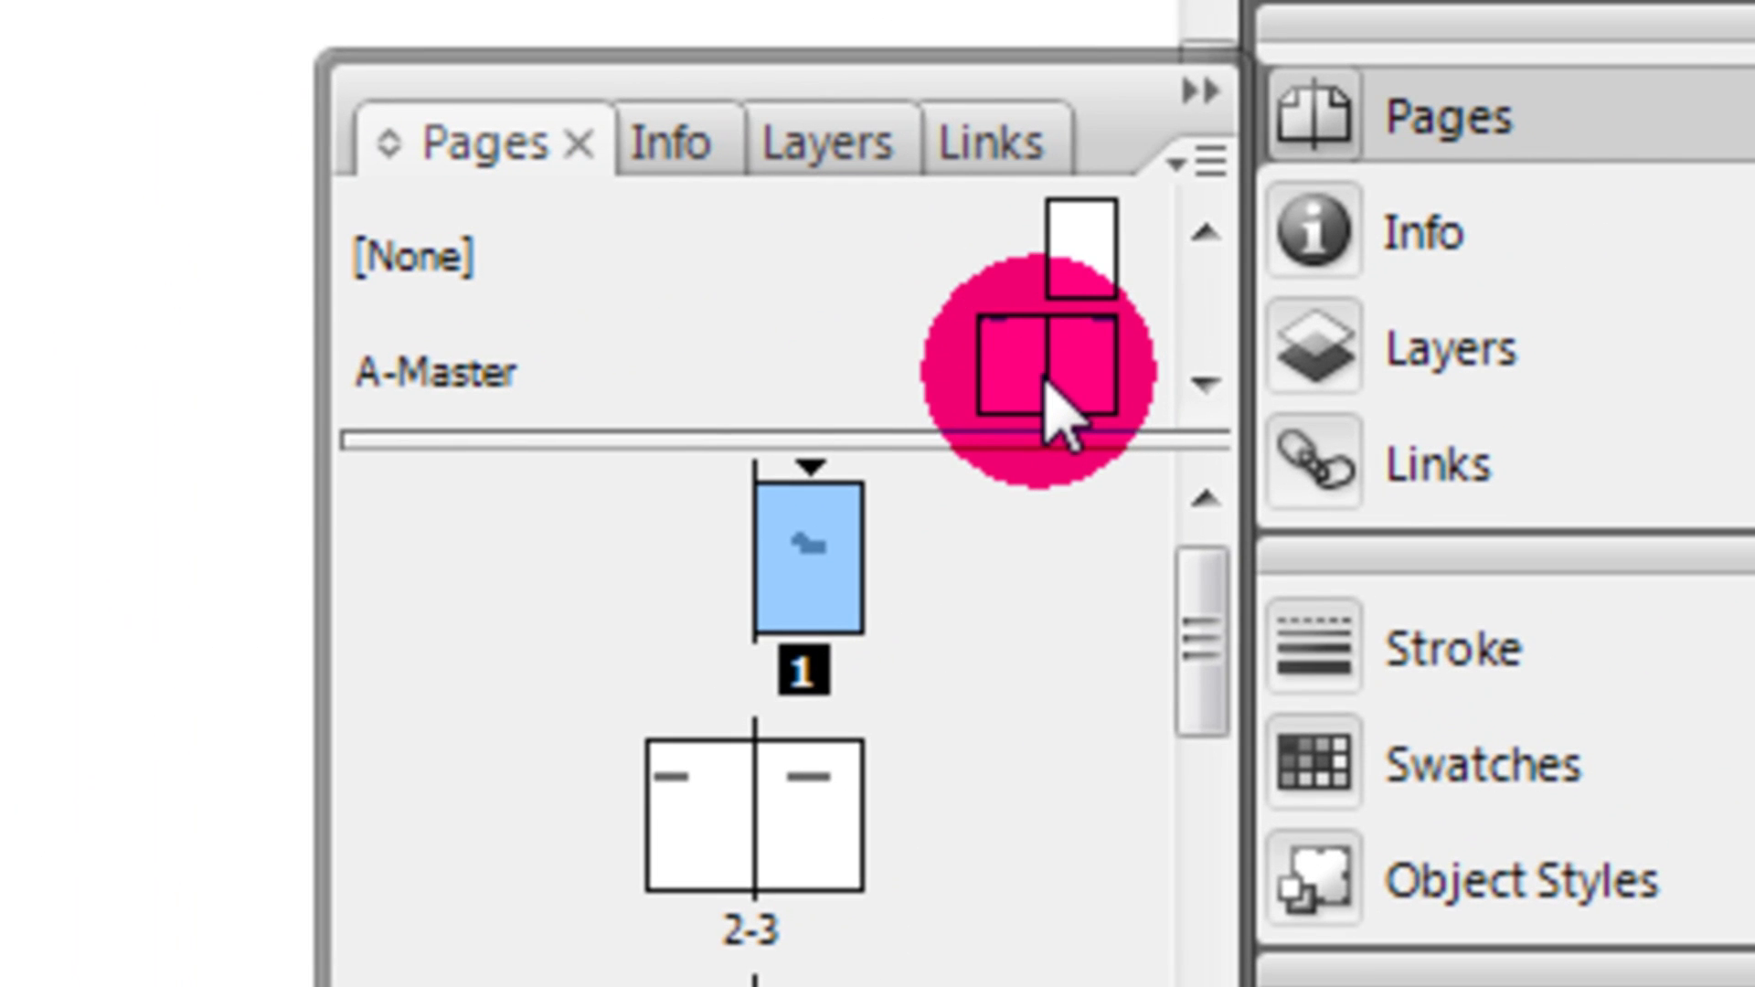
Step: Open the A-Master spread and select the author-name header text to inspect its font settings
{"action": "left_click", "coordinate": [1563, 199]}
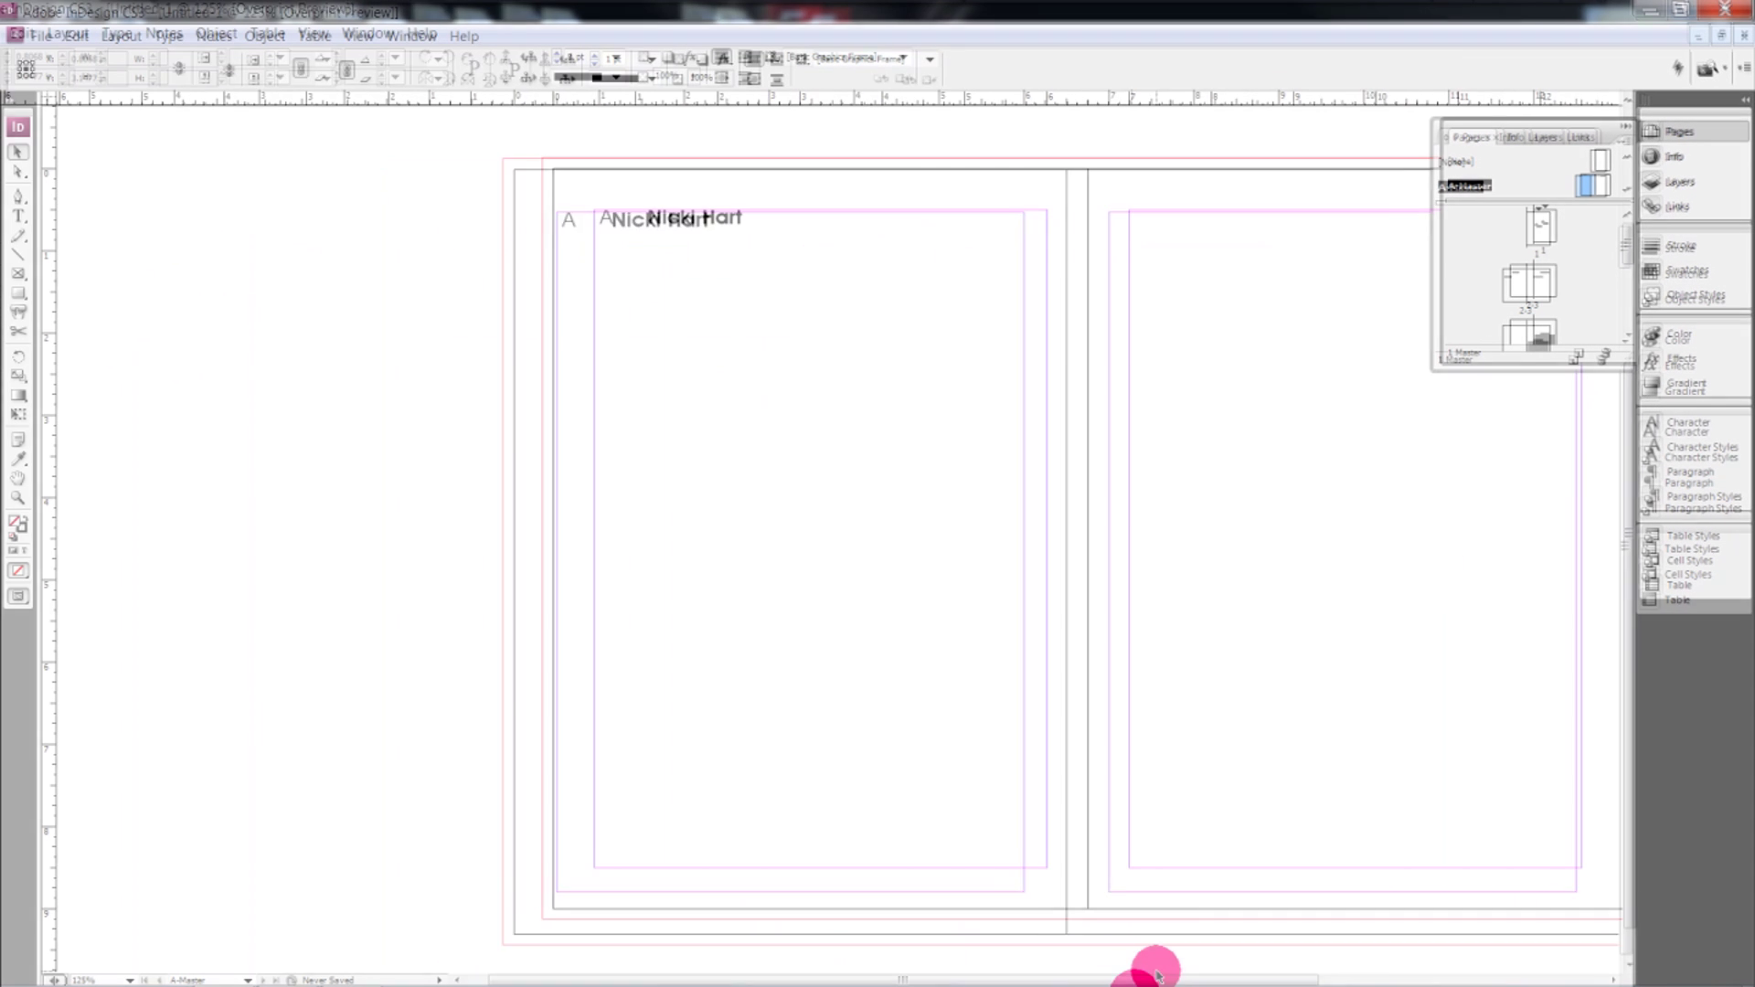
{"action": "left_click_drag", "start_coordinate": [1143, 960], "coordinate": [1353, 956]}
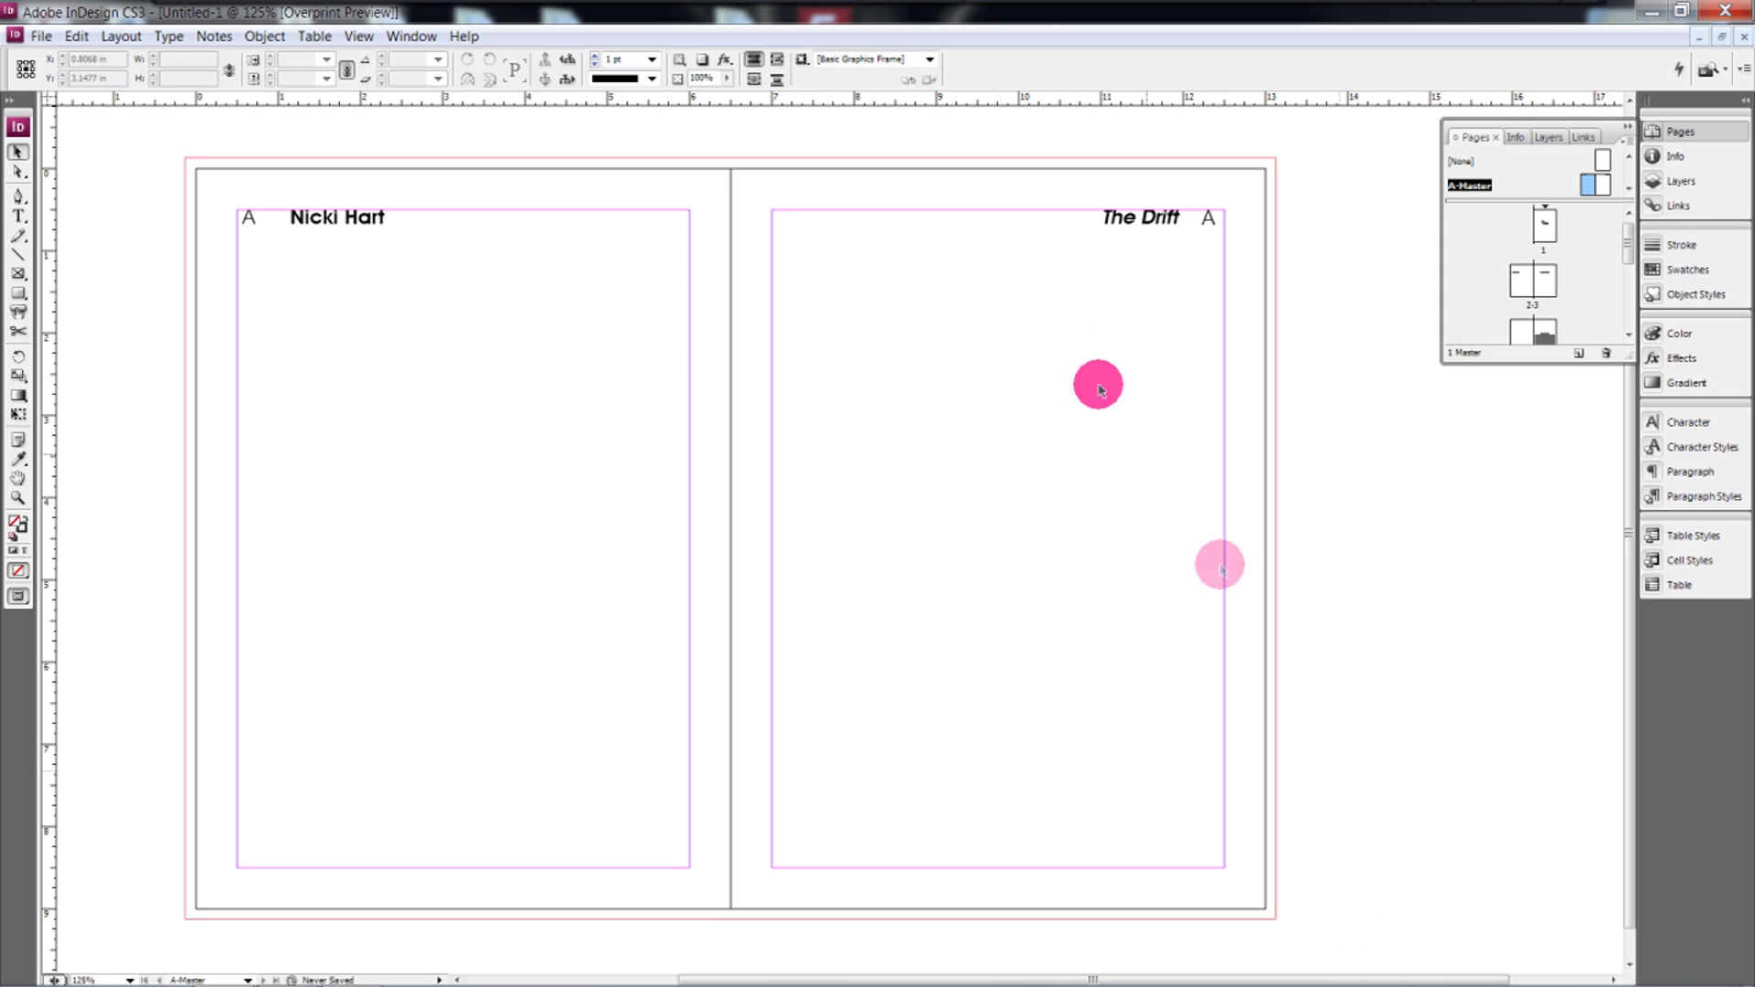
{"action": "left_click", "coordinate": [20, 217]}
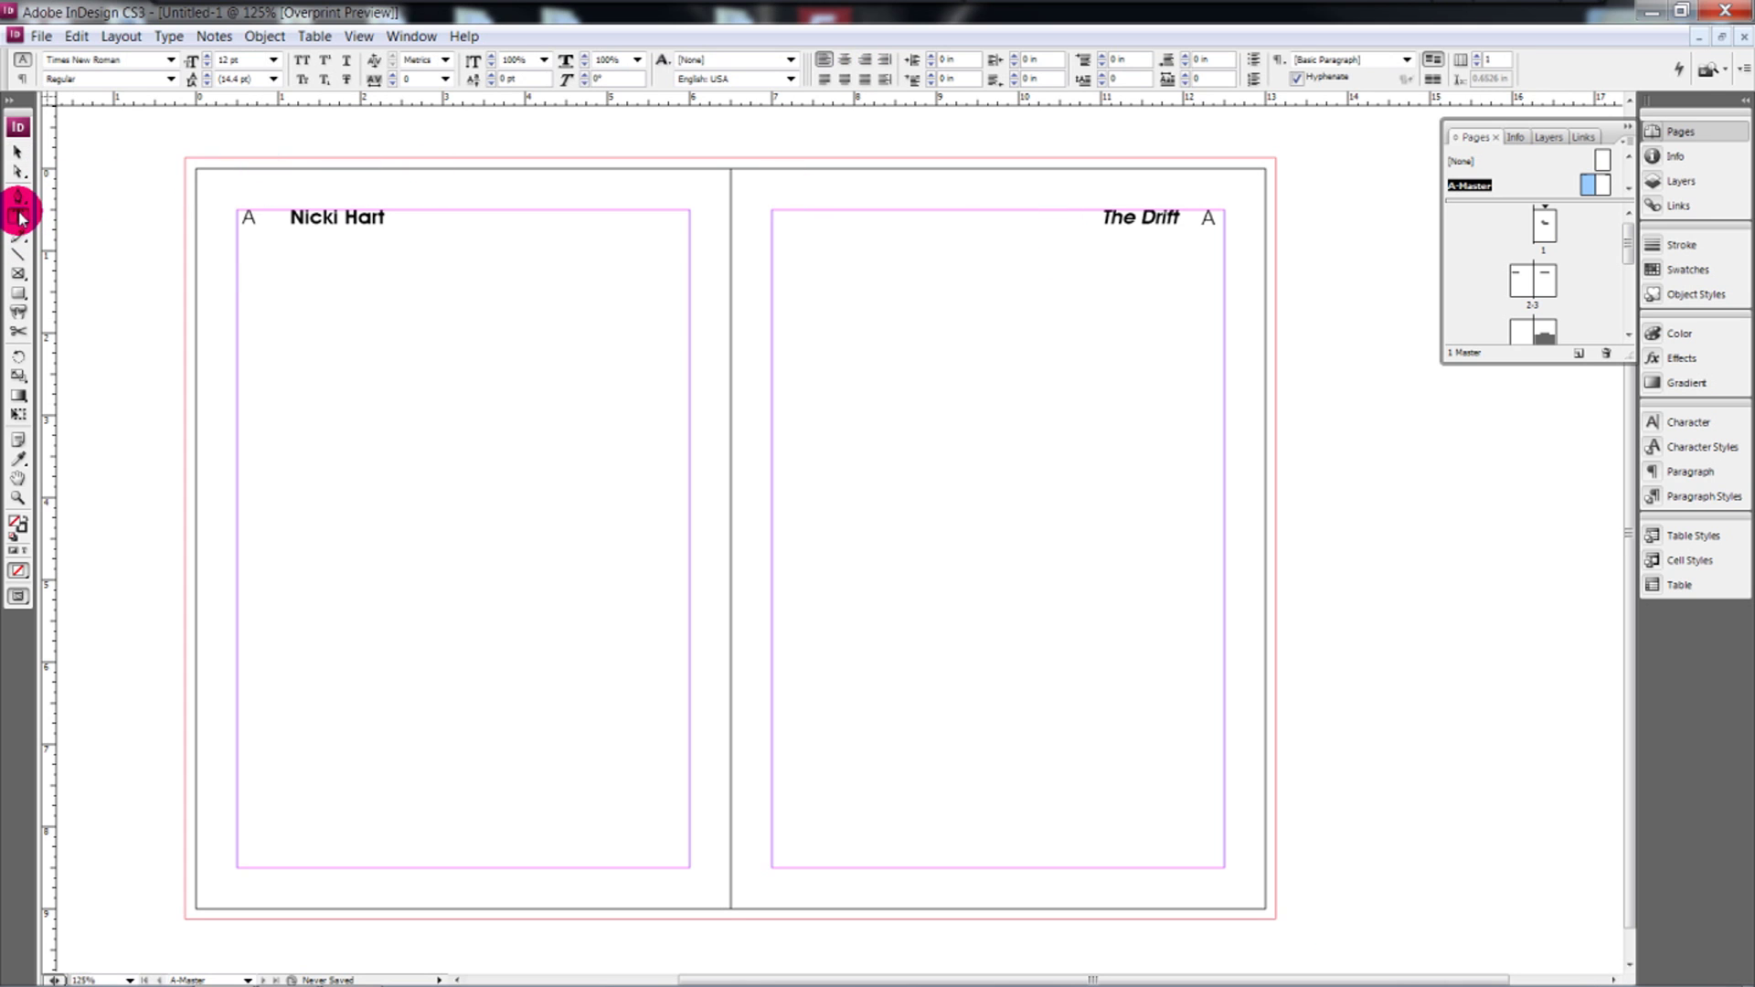
{"action": "left_click", "coordinate": [18, 154]}
{"action": "double_click", "coordinate": [353, 218]}
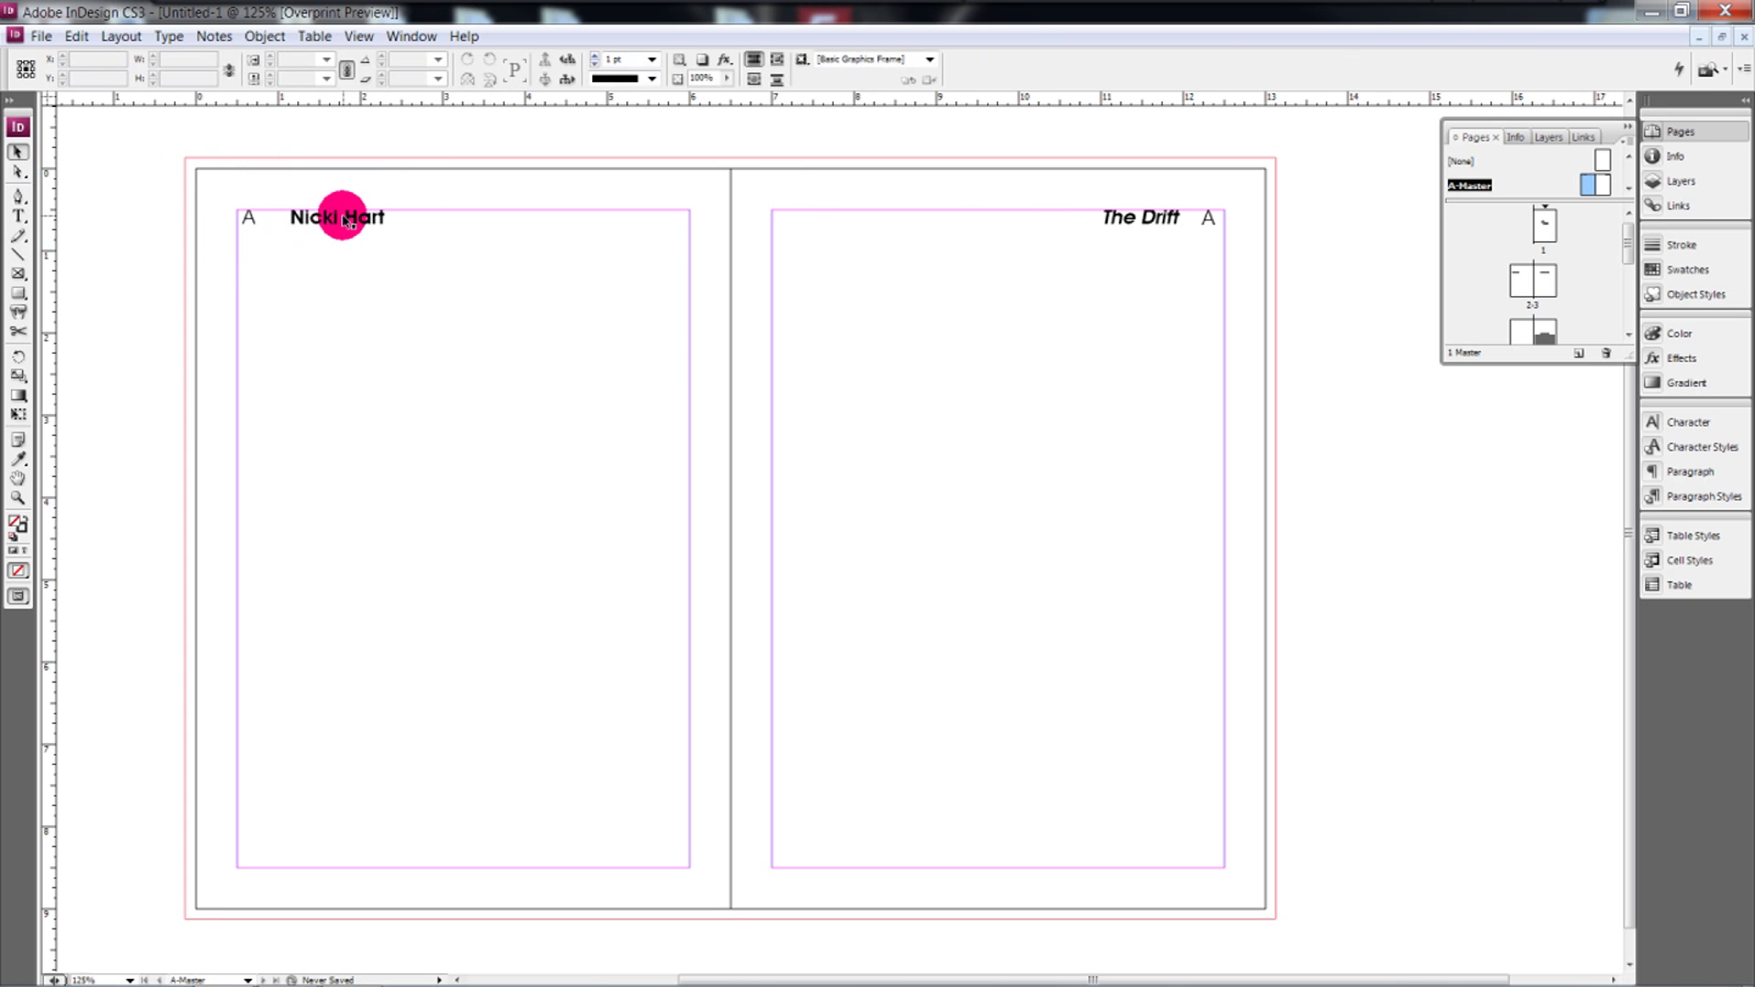
{"action": "left_click_drag", "start_coordinate": [385, 217], "coordinate": [299, 215]}
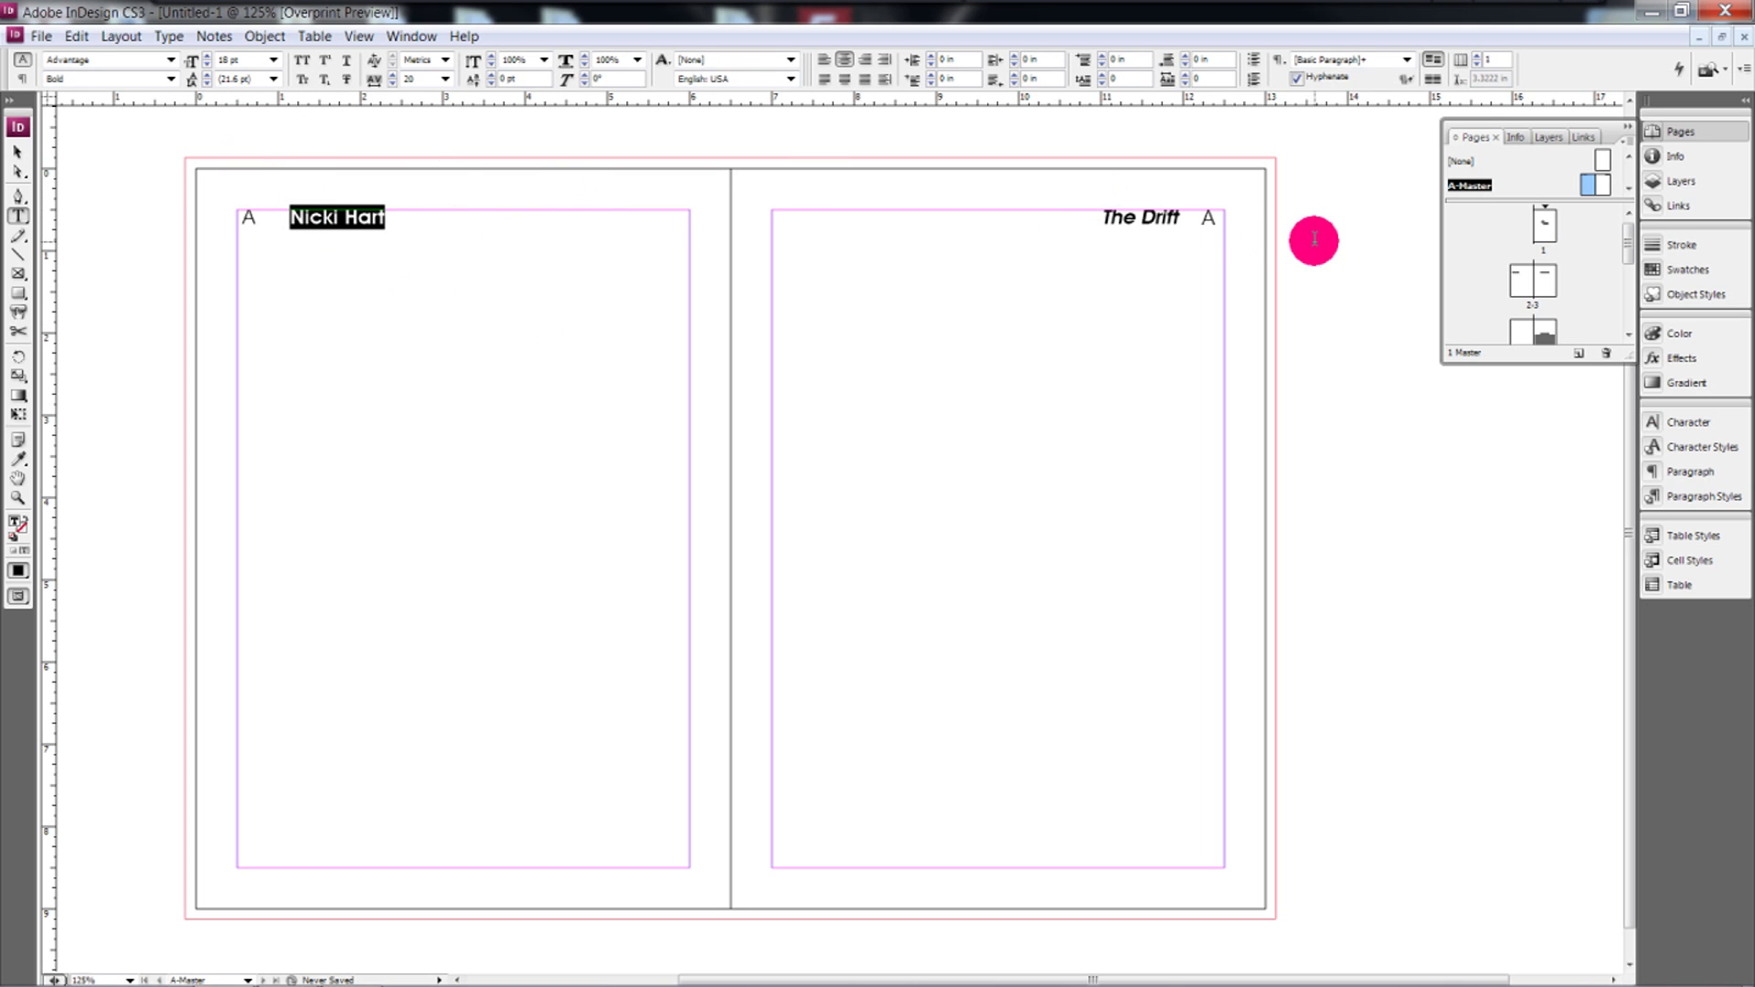
{"action": "left_click", "coordinate": [20, 151]}
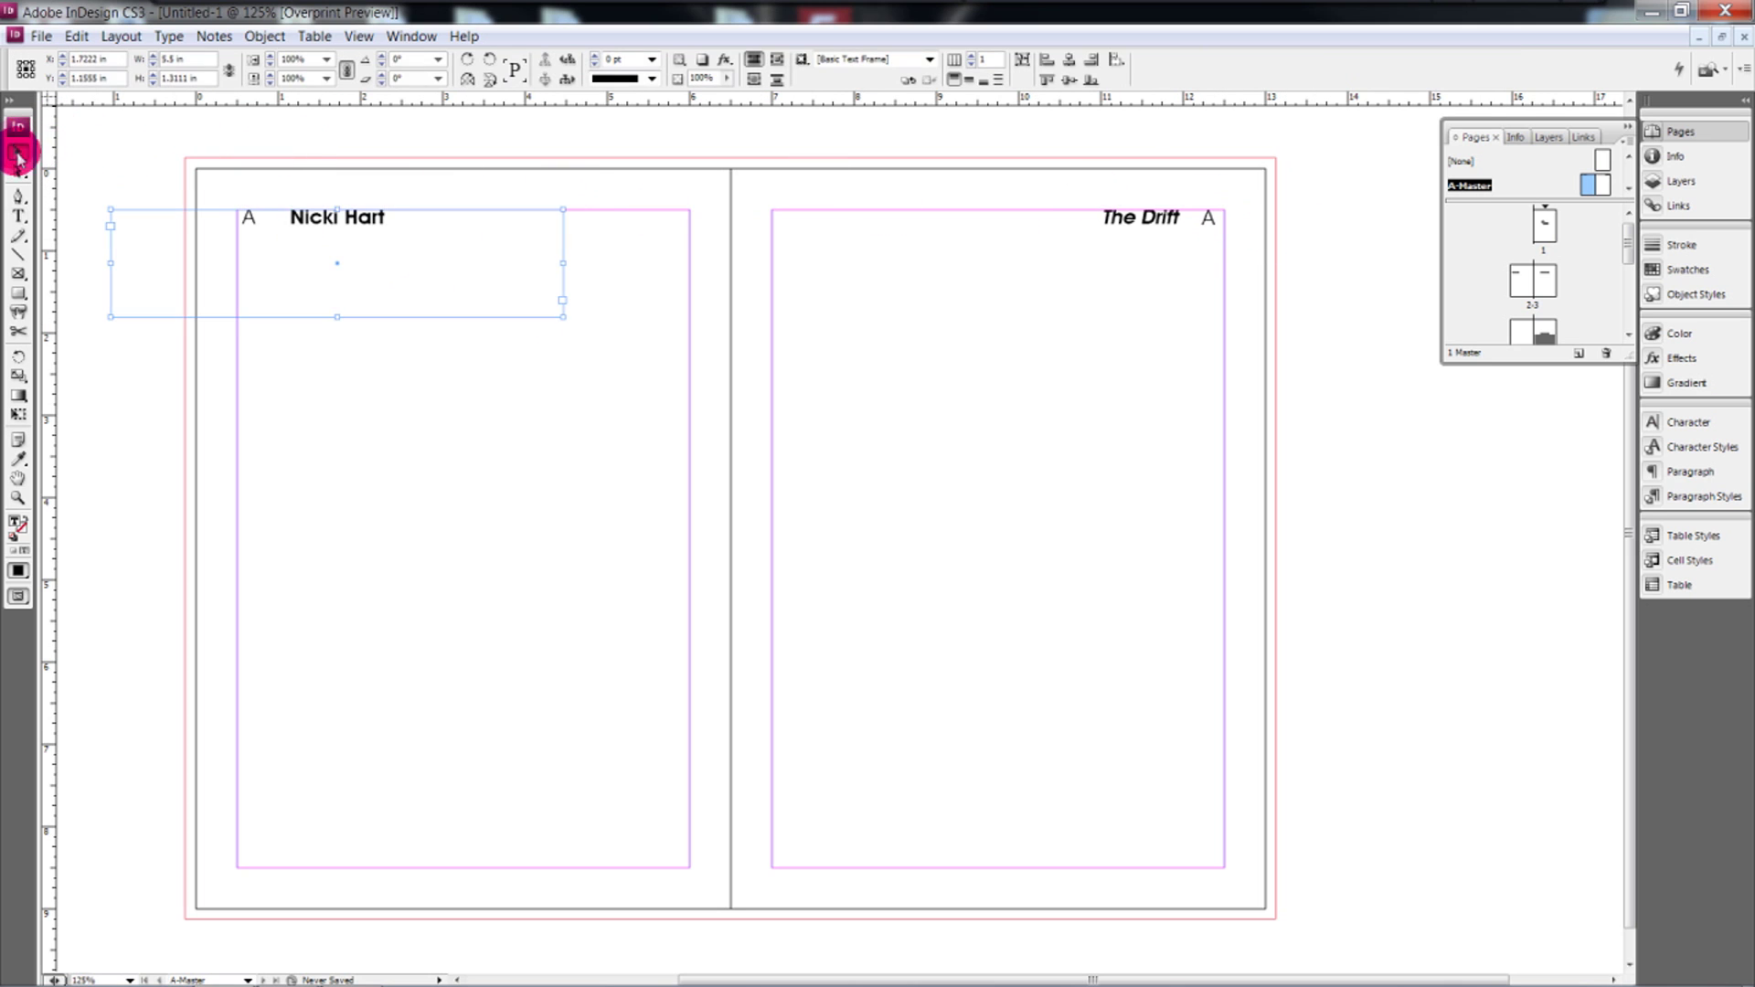
{"action": "left_click", "coordinate": [545, 513]}
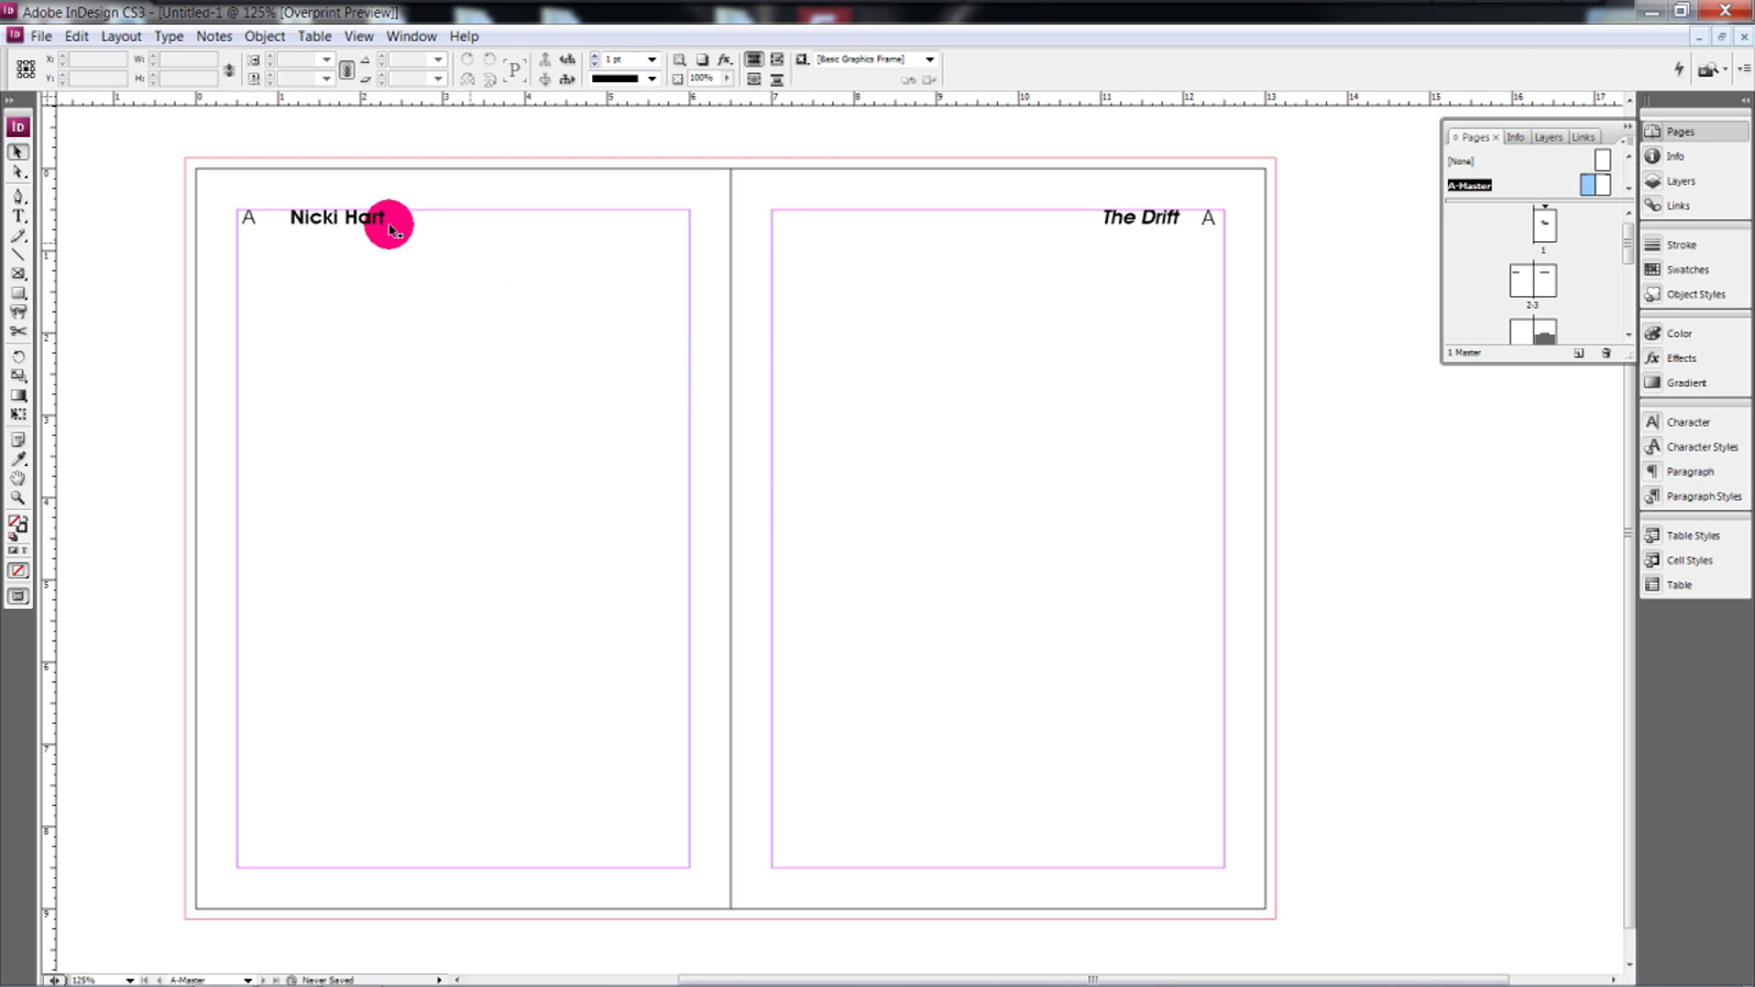
Step: Insert a Current Page Number marker into the left master page's corner frame
{"action": "left_click", "coordinate": [264, 223]}
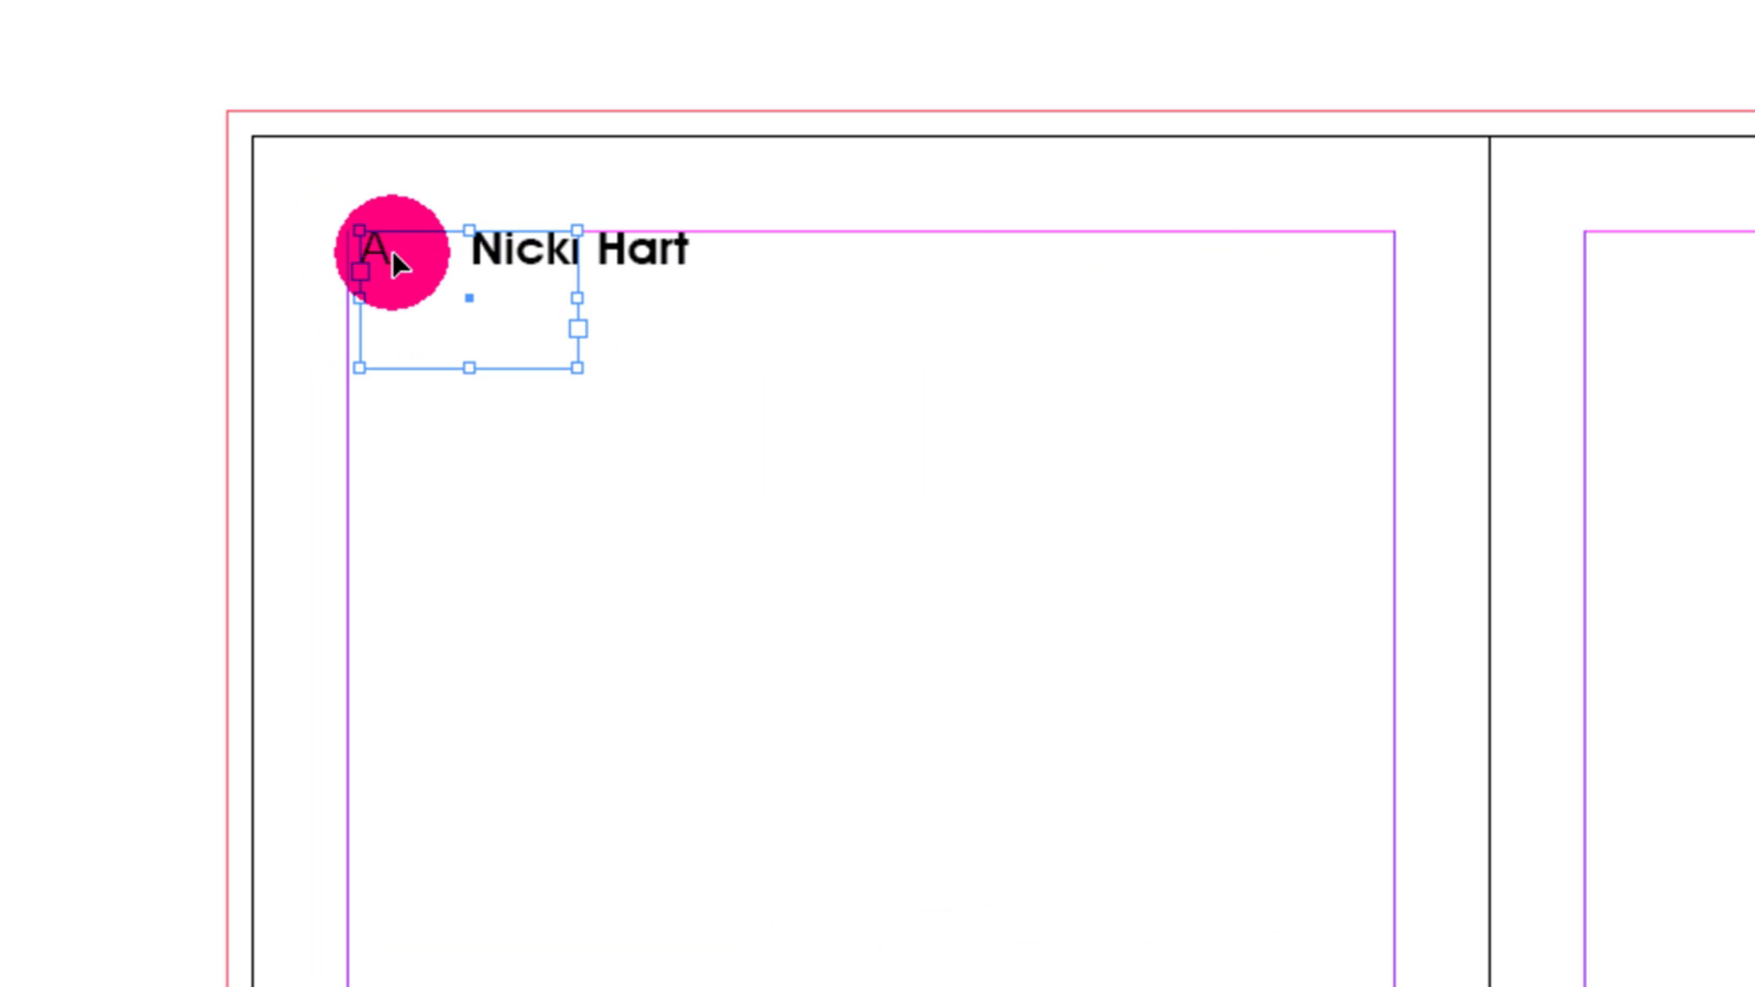
{"action": "right_click", "coordinate": [393, 255]}
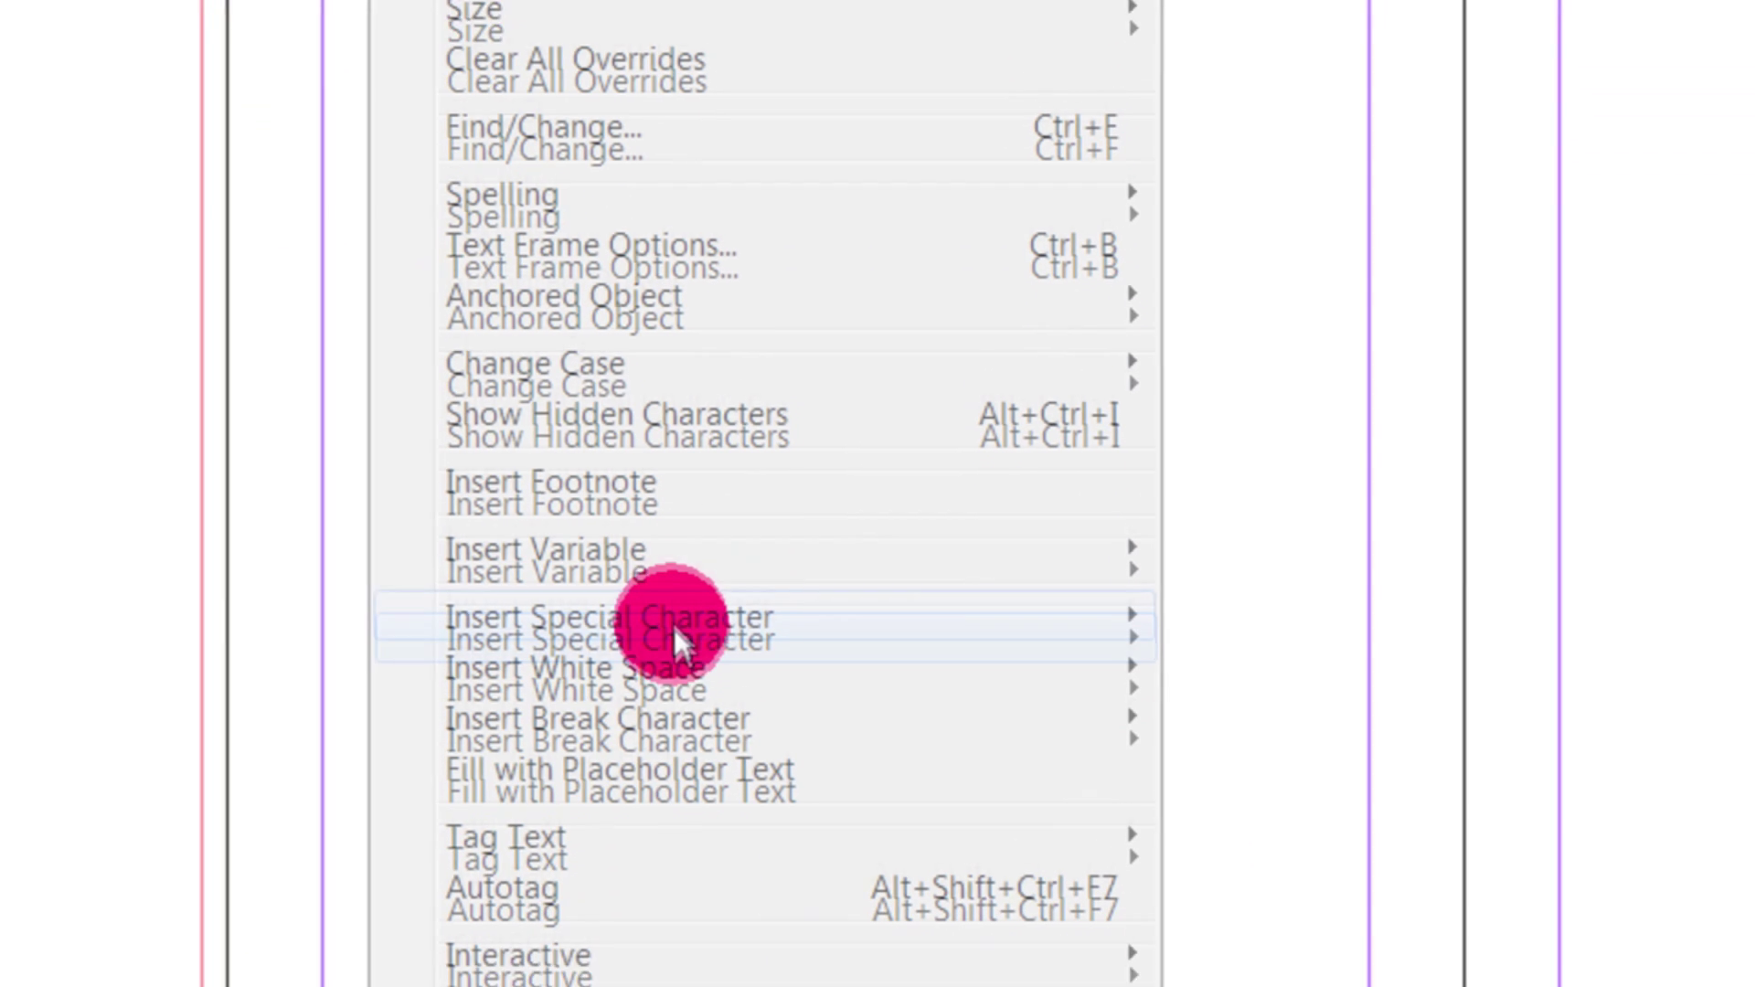
{"action": "mouse_move", "coordinate": [673, 629]}
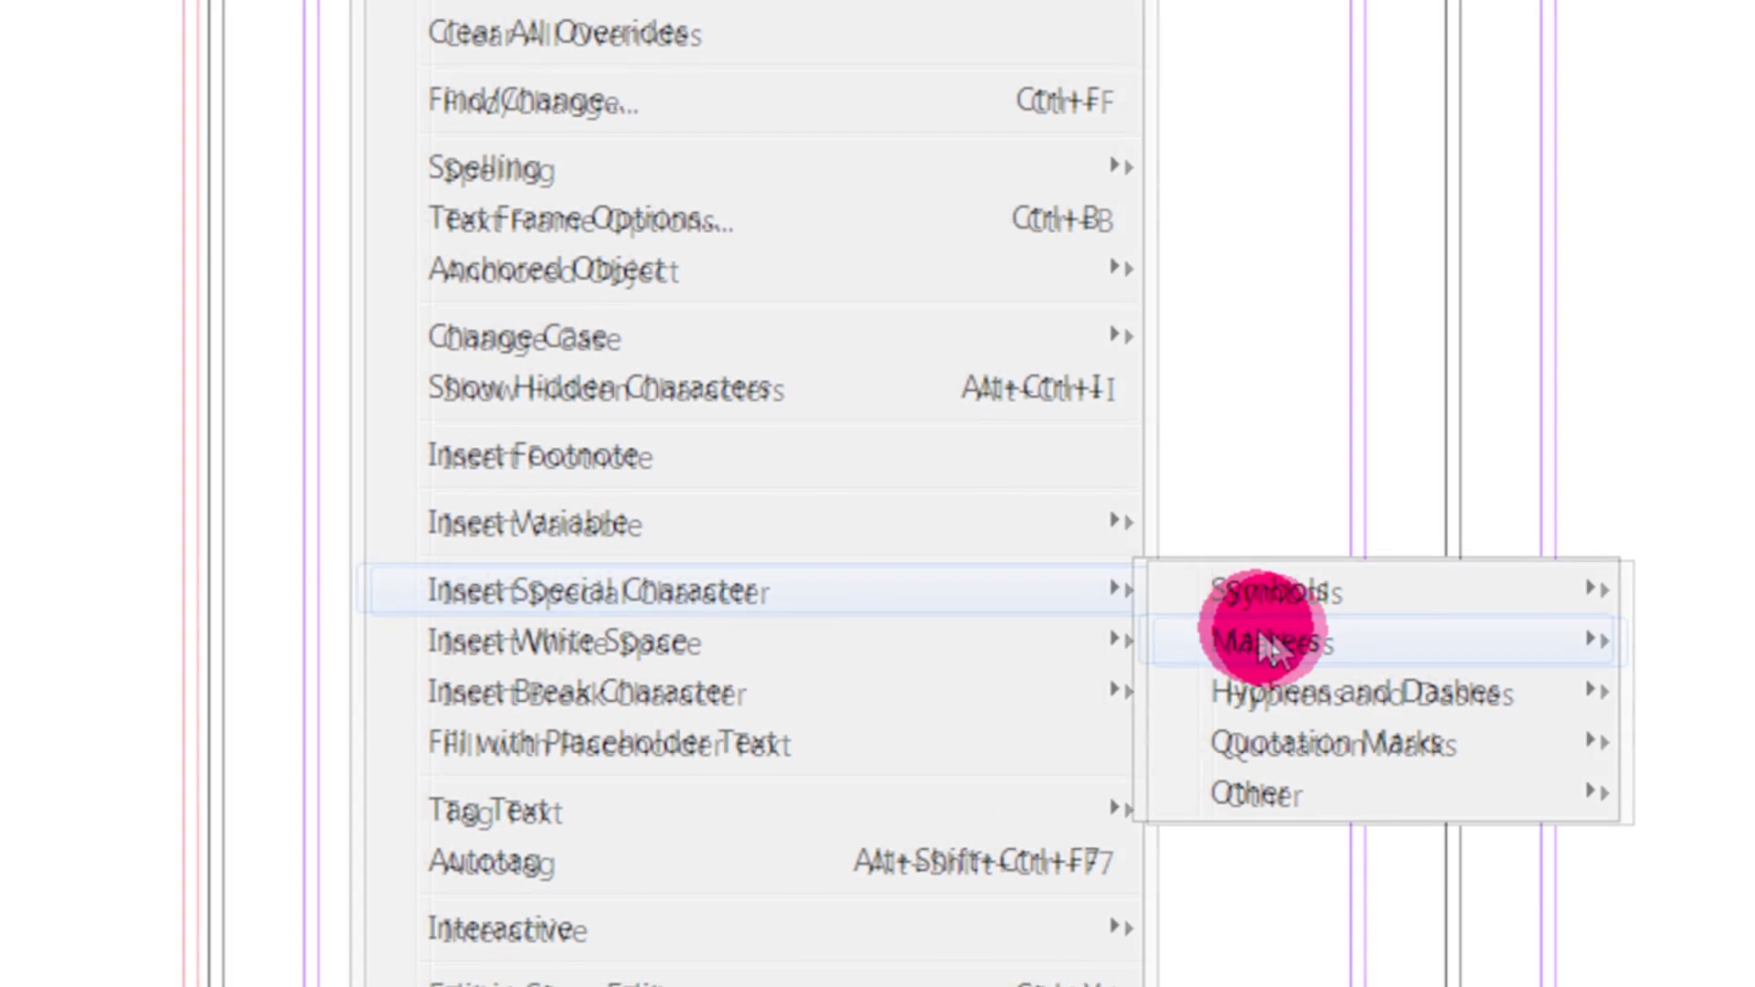
{"action": "mouse_move", "coordinate": [1260, 639]}
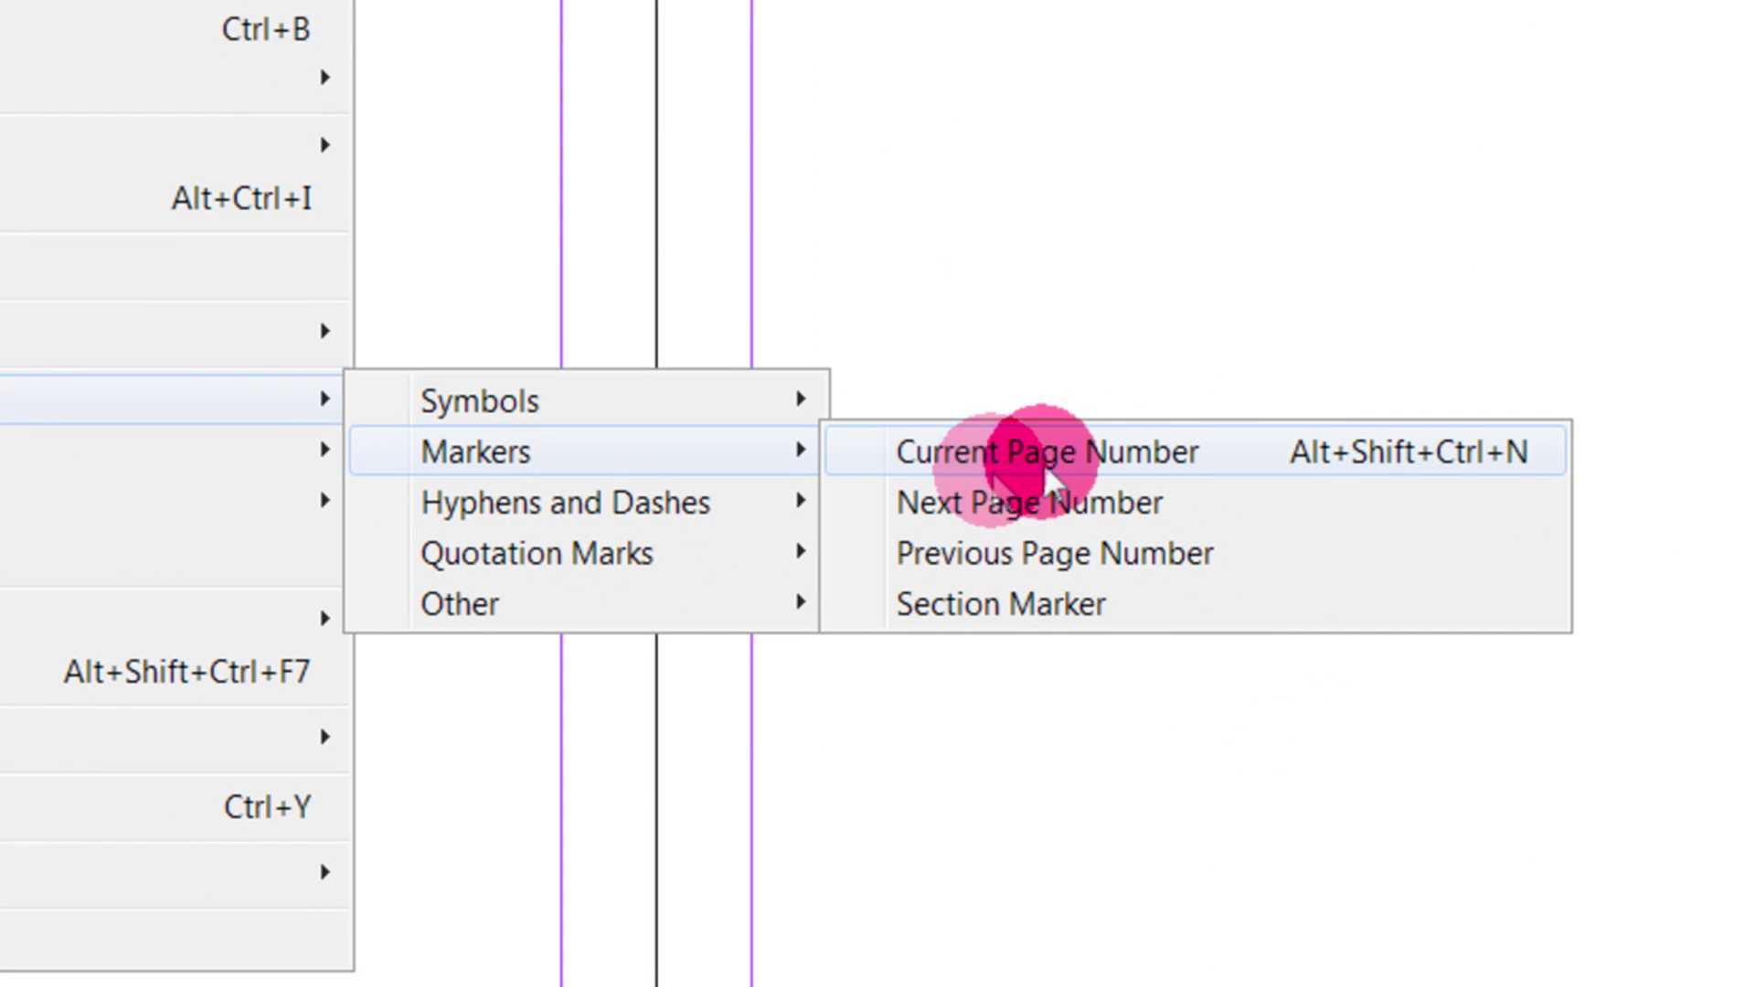
{"action": "mouse_move", "coordinate": [1047, 465]}
{"action": "left_mouse_down"}
{"action": "mouse_move", "coordinate": [1090, 473]}
{"action": "mouse_move", "coordinate": [1062, 457]}
{"action": "left_mouse_up"}
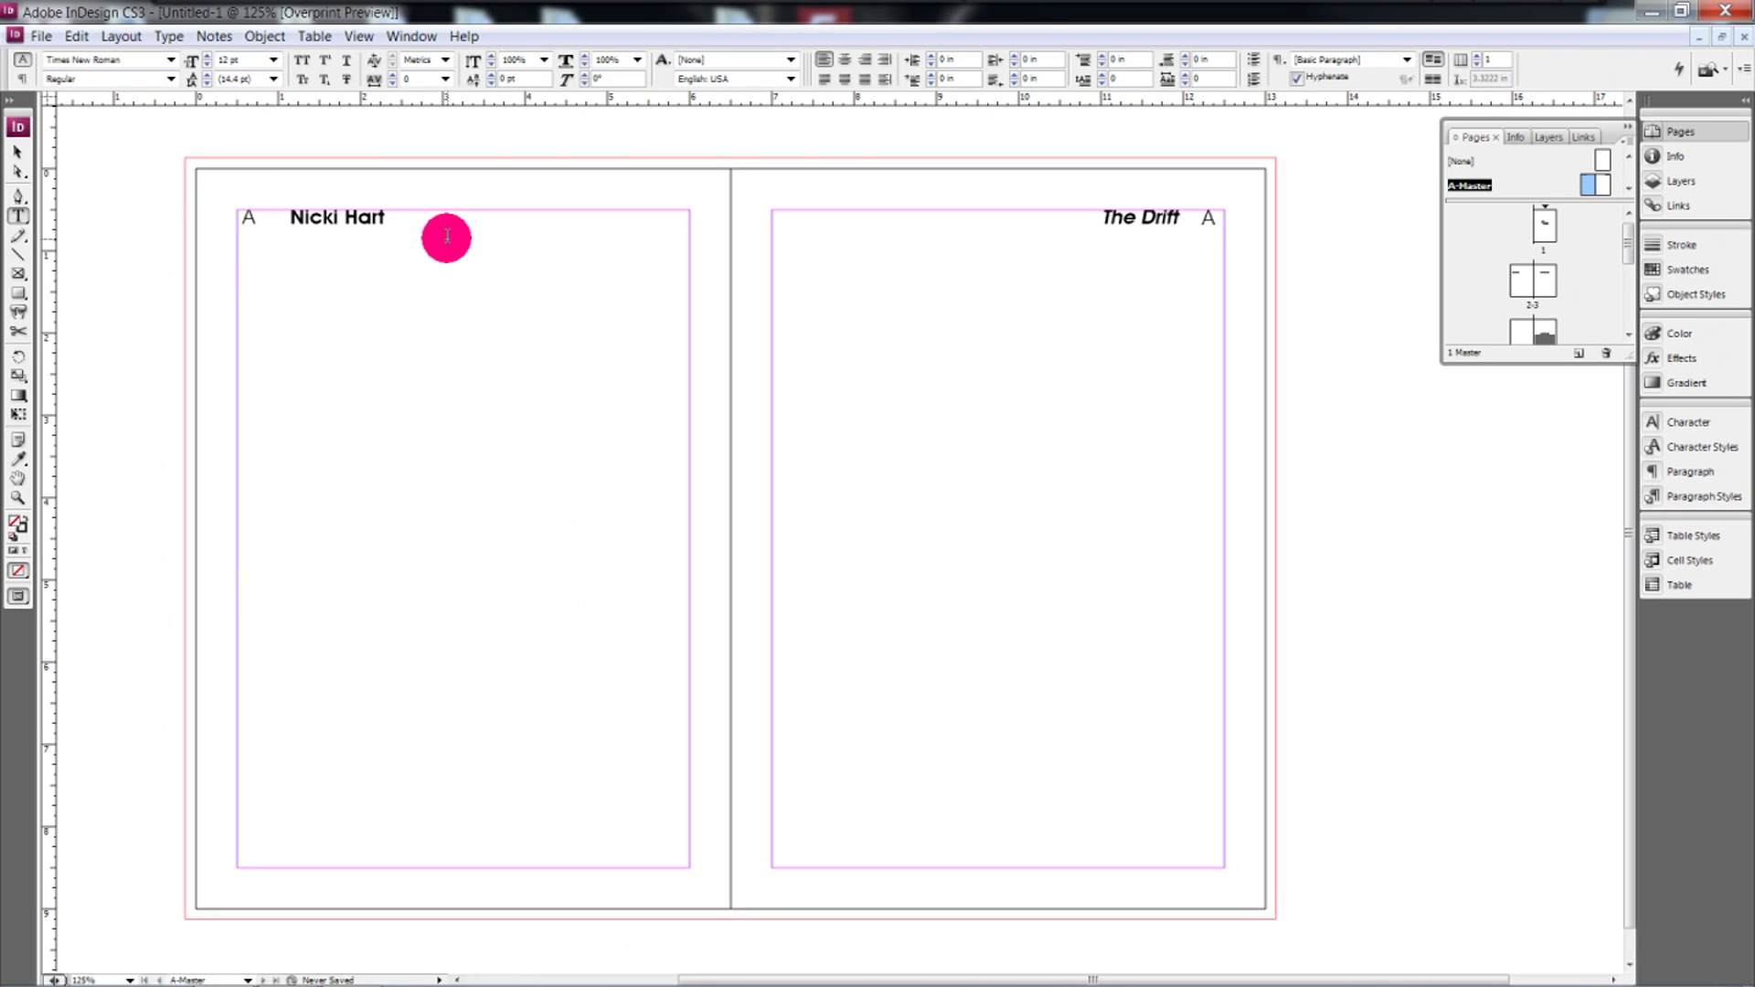
{"action": "left_click", "coordinate": [18, 150]}
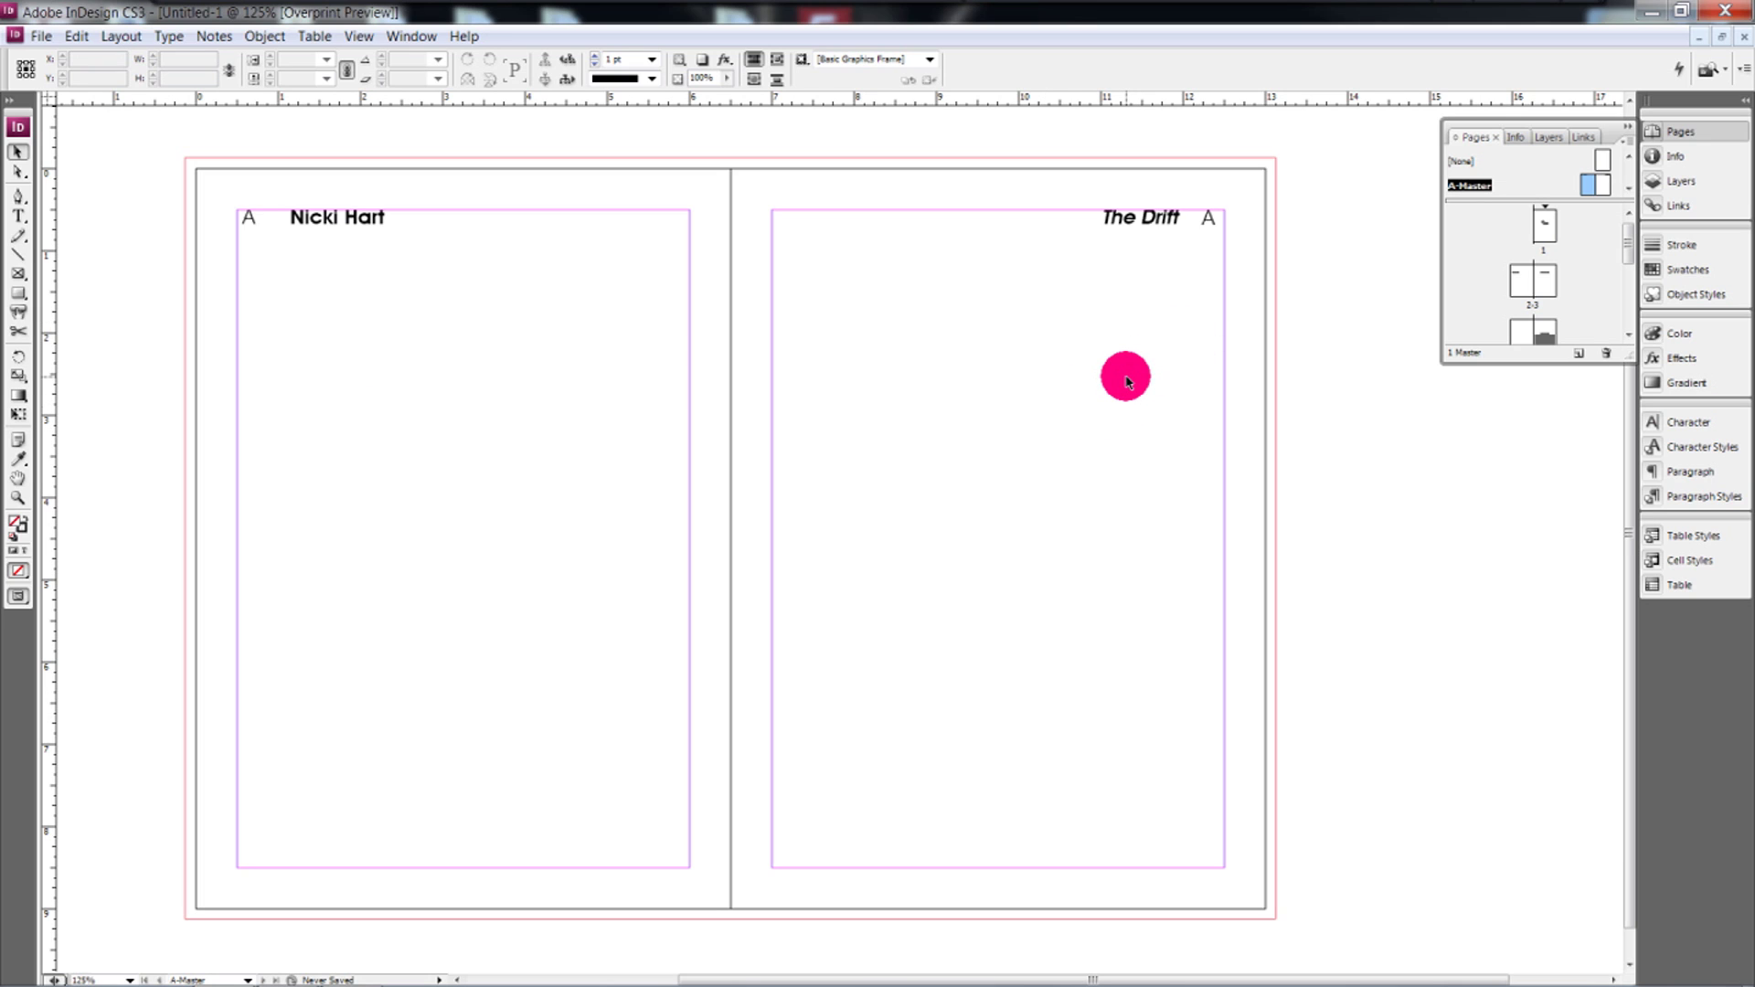
Step: Apply the [None] master to title page 1 so it carries no headers
{"action": "double_click", "coordinate": [1551, 228]}
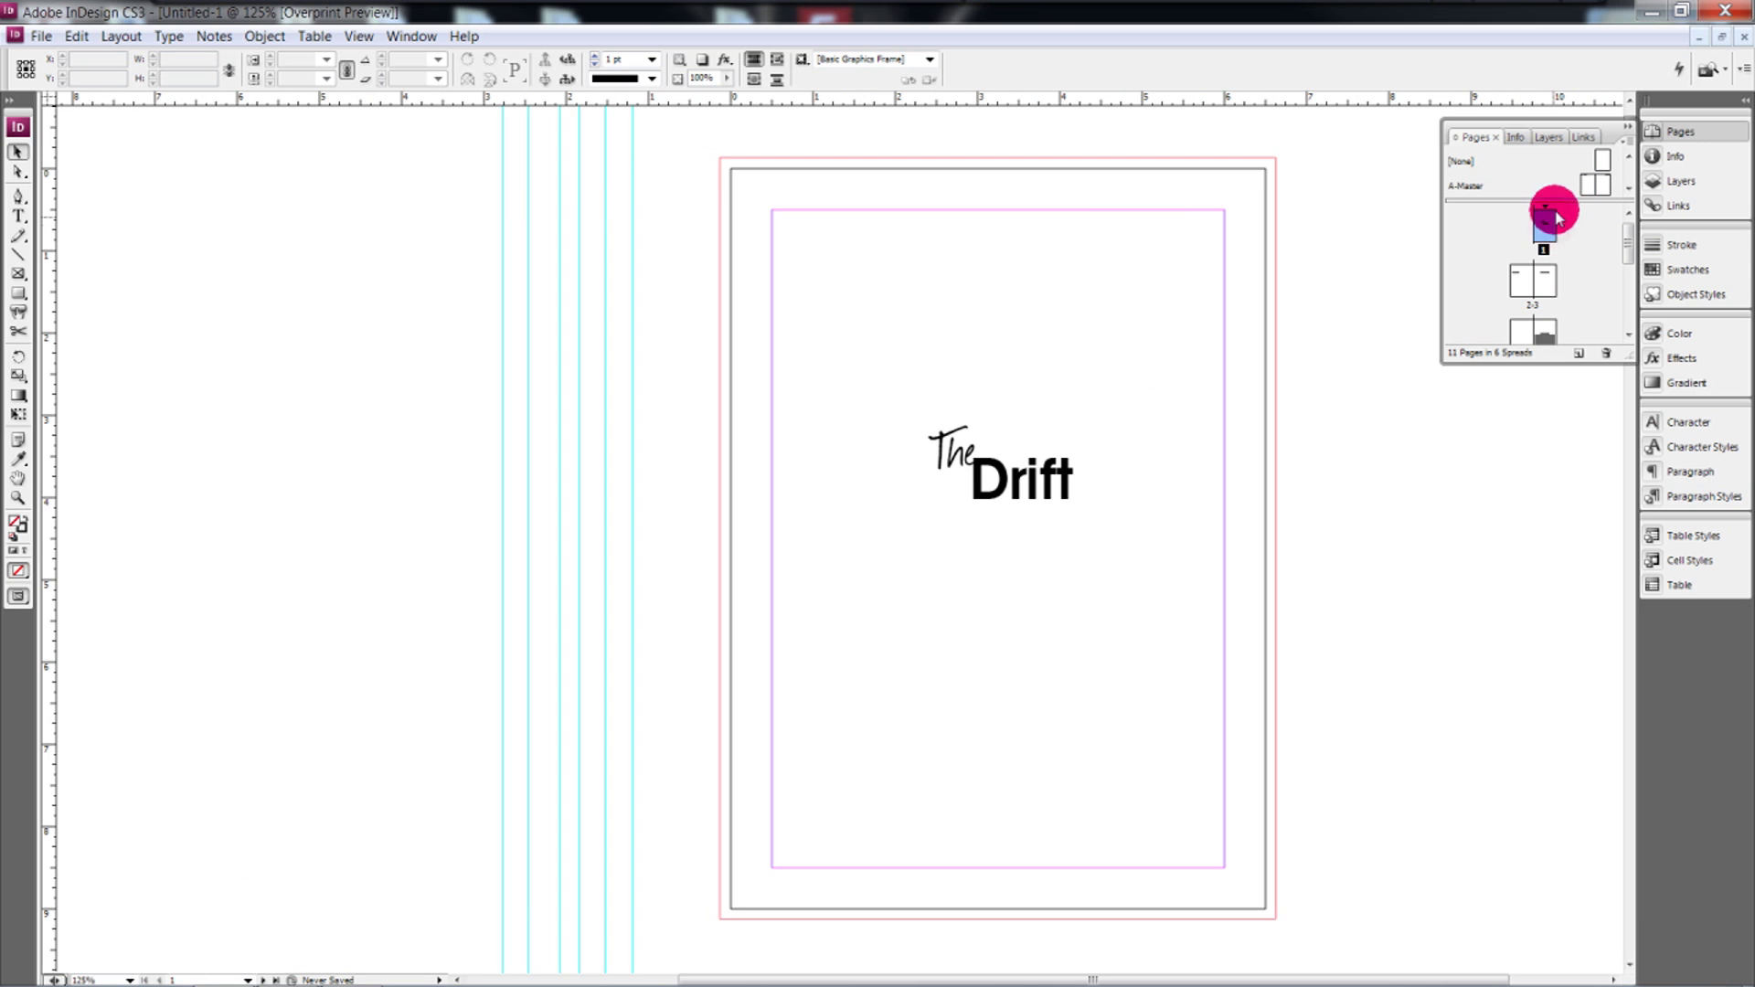
{"action": "right_click", "coordinate": [1551, 222]}
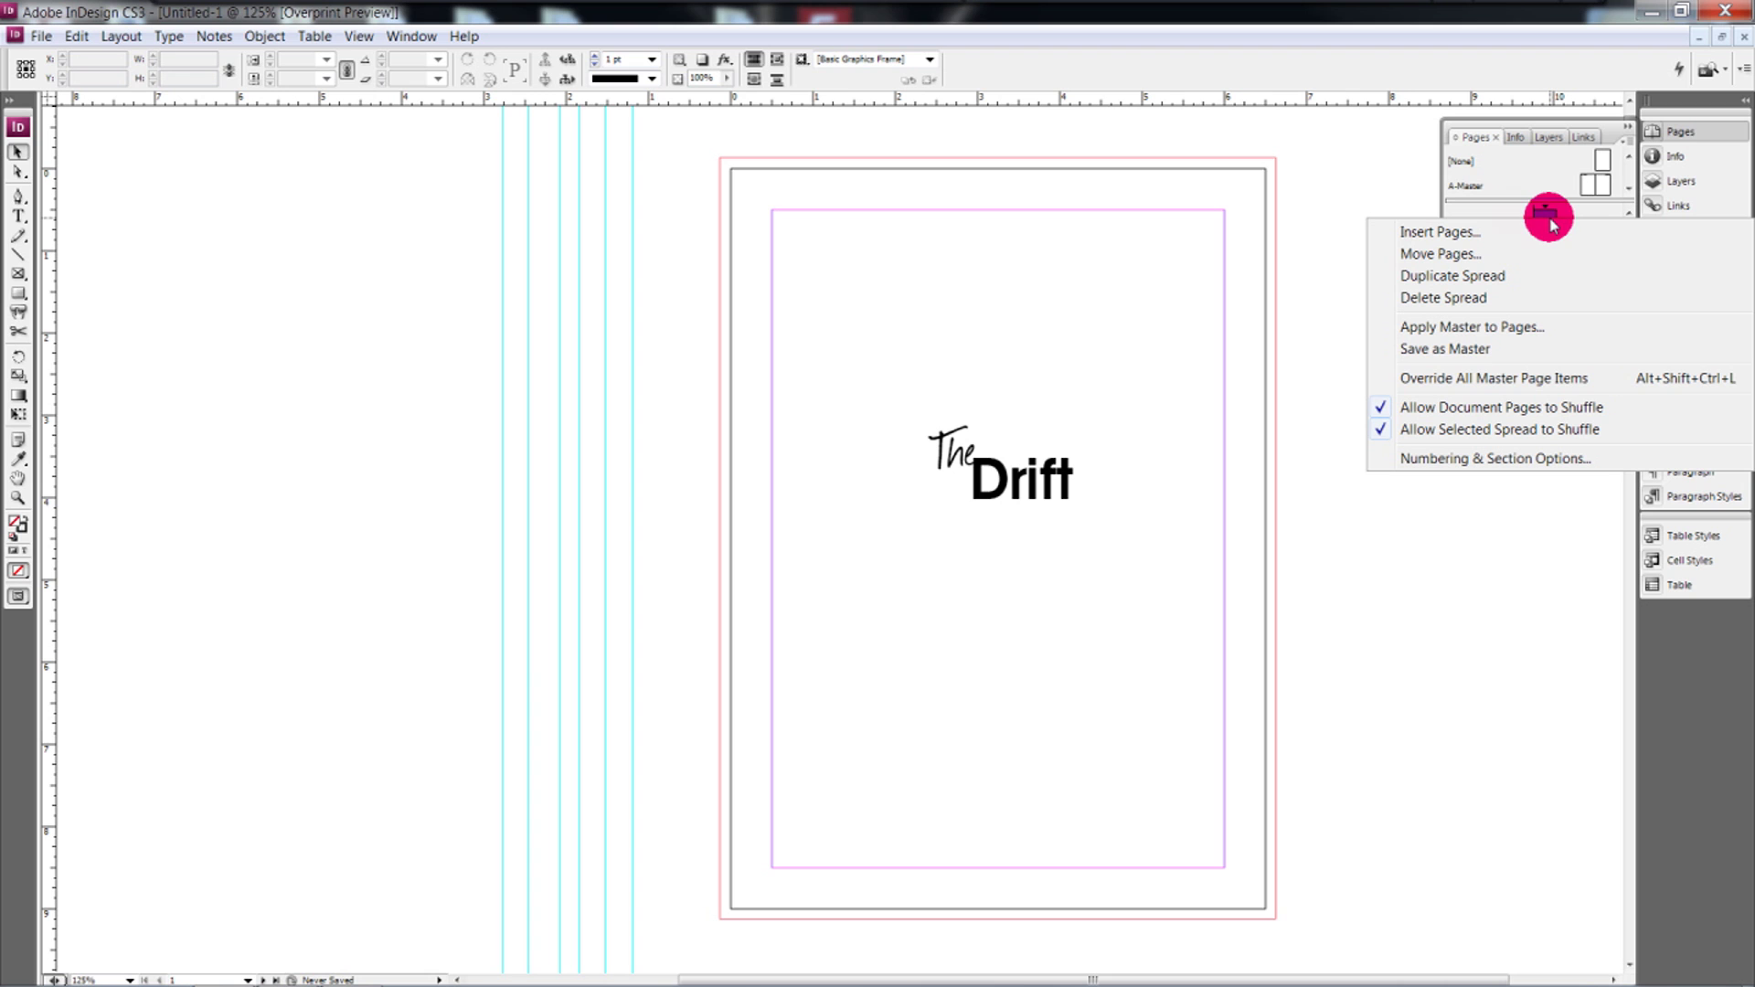
{"action": "left_click", "coordinate": [1416, 157]}
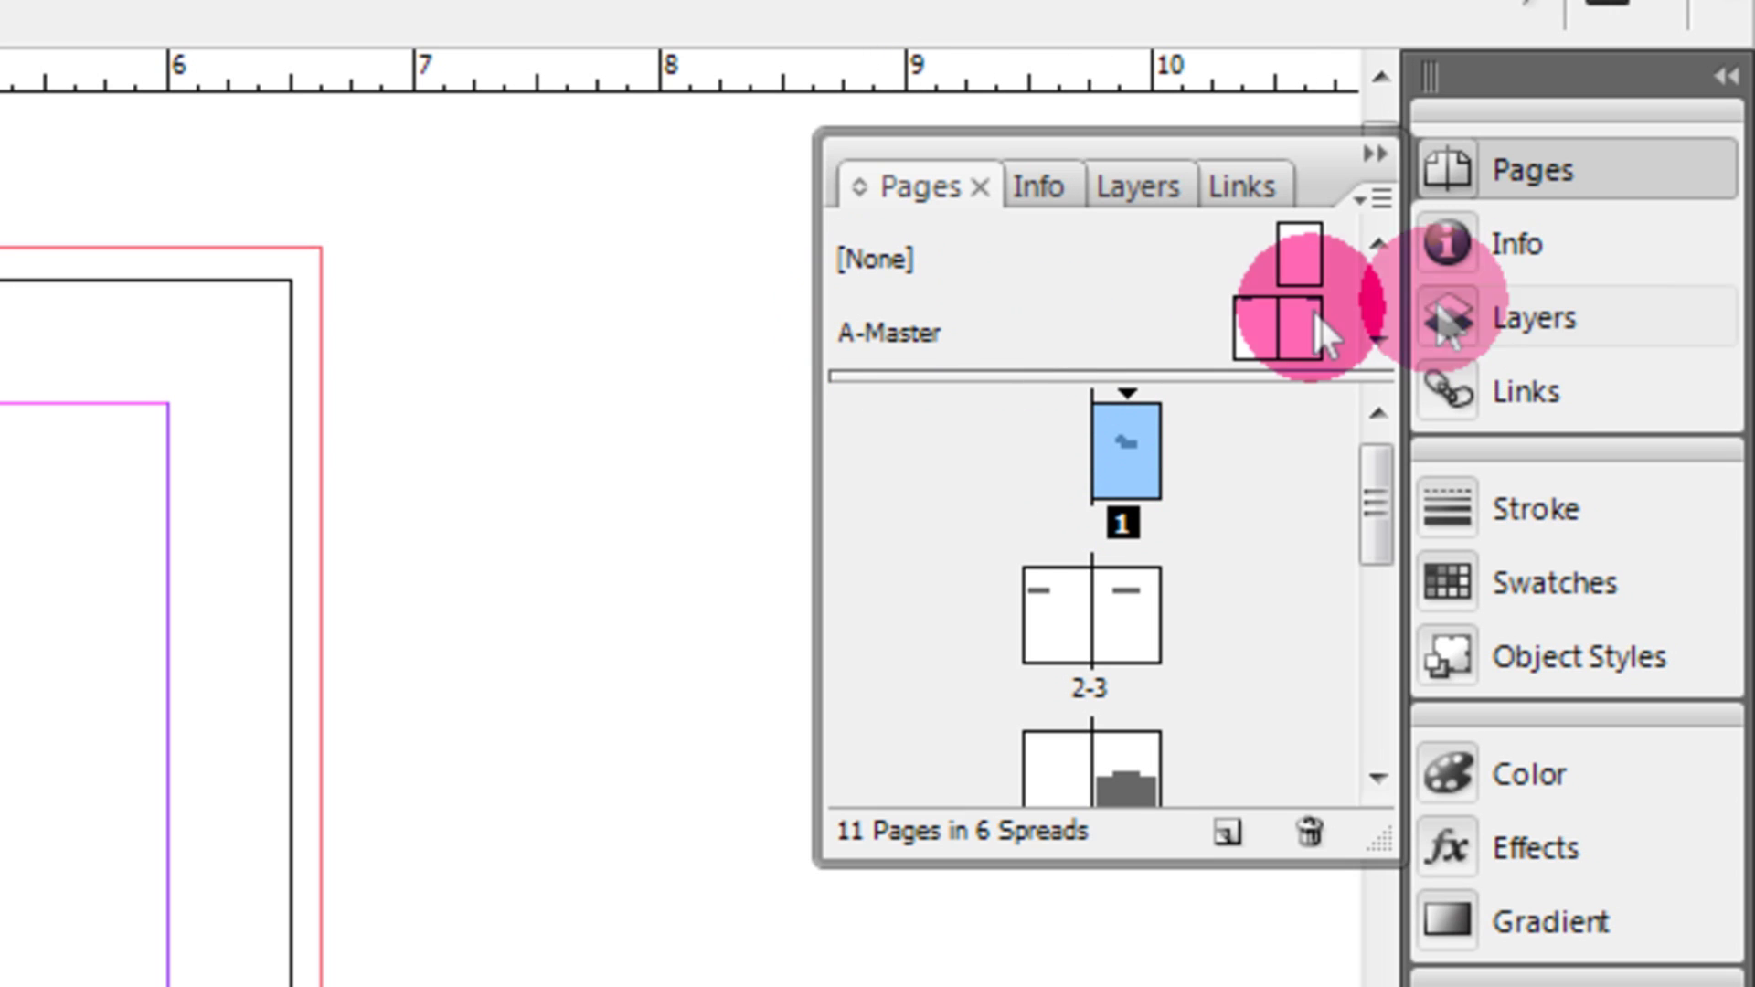
{"action": "right_click", "coordinate": [1136, 439]}
{"action": "left_click", "coordinate": [1100, 758]}
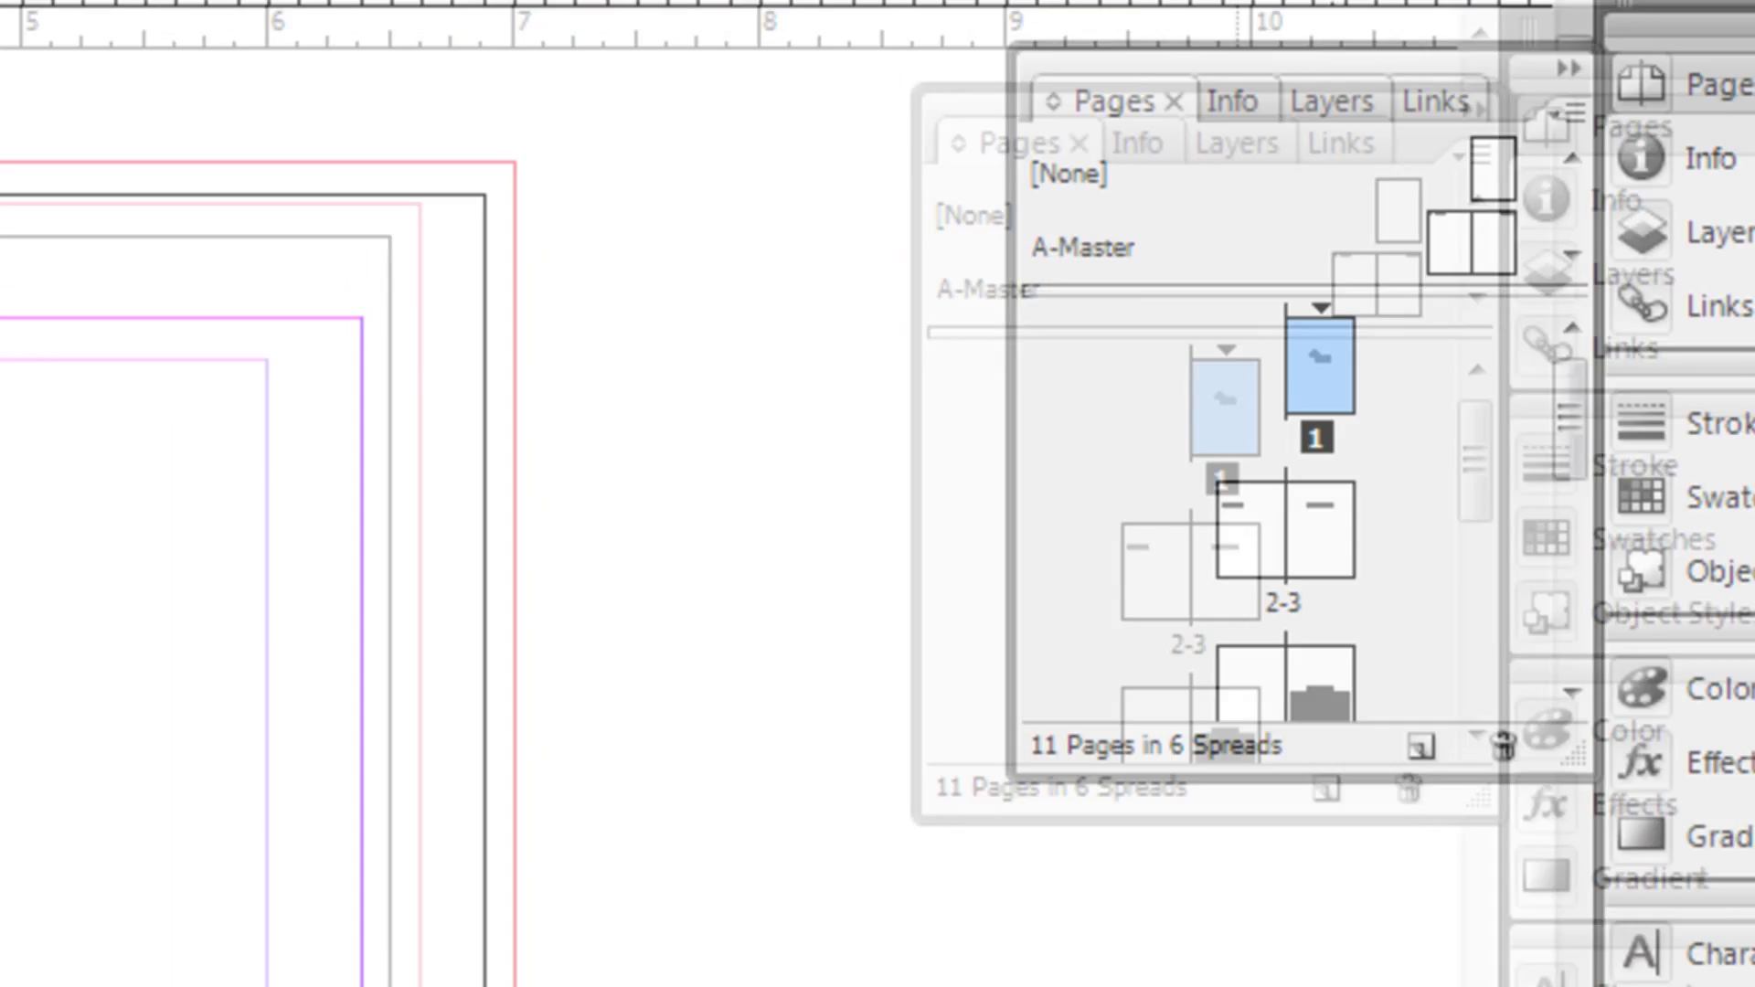
{"action": "left_click", "coordinate": [795, 603]}
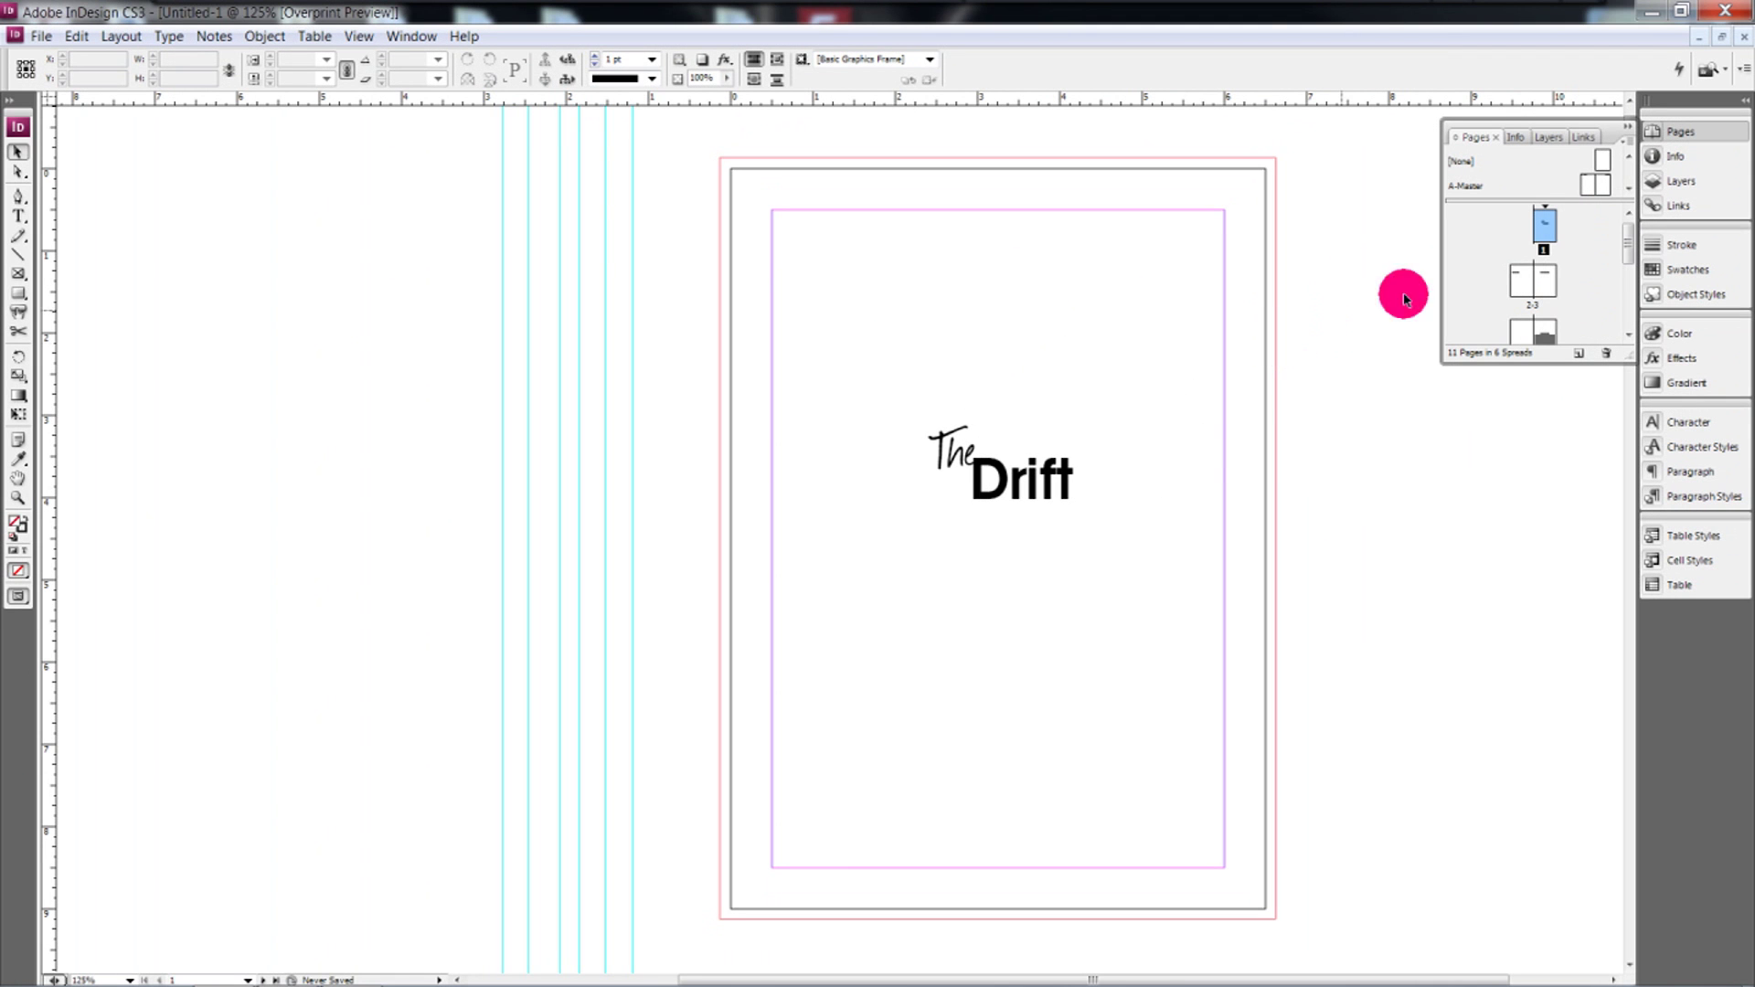
Step: Check The Drift logo on the title page, then display copyright spread 2-3
{"action": "left_click", "coordinate": [1062, 481]}
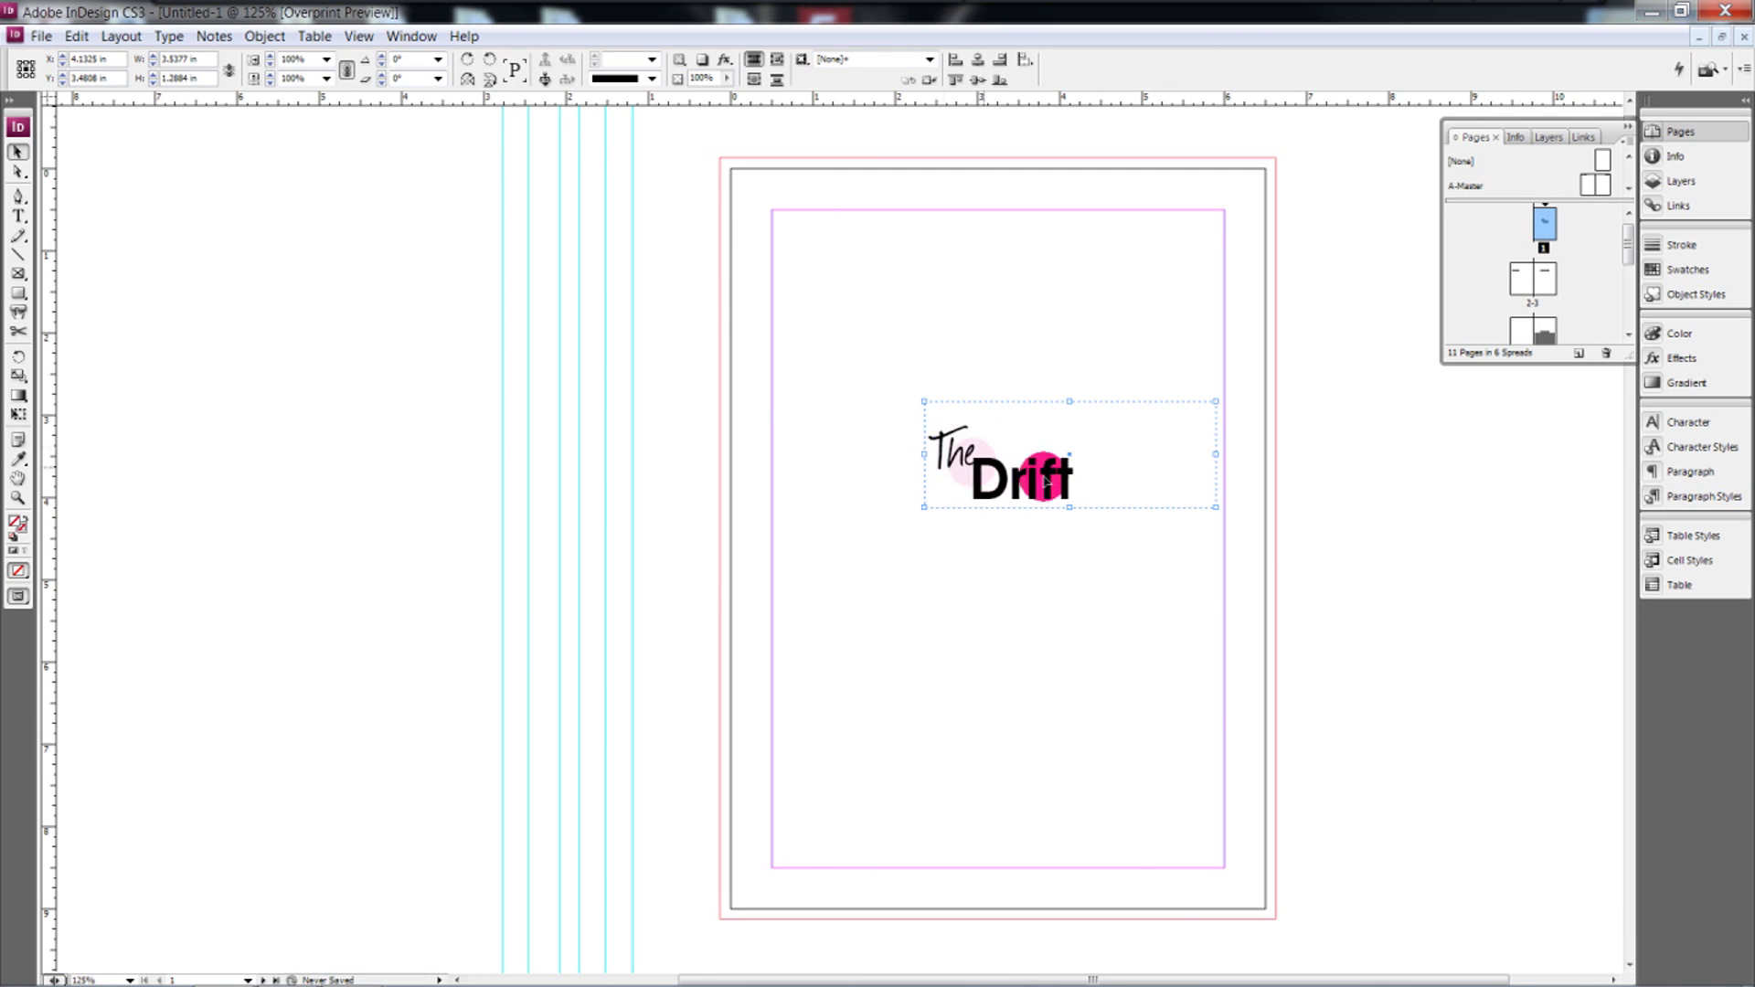
{"action": "left_click_drag", "start_coordinate": [1046, 480], "coordinate": [1009, 484]}
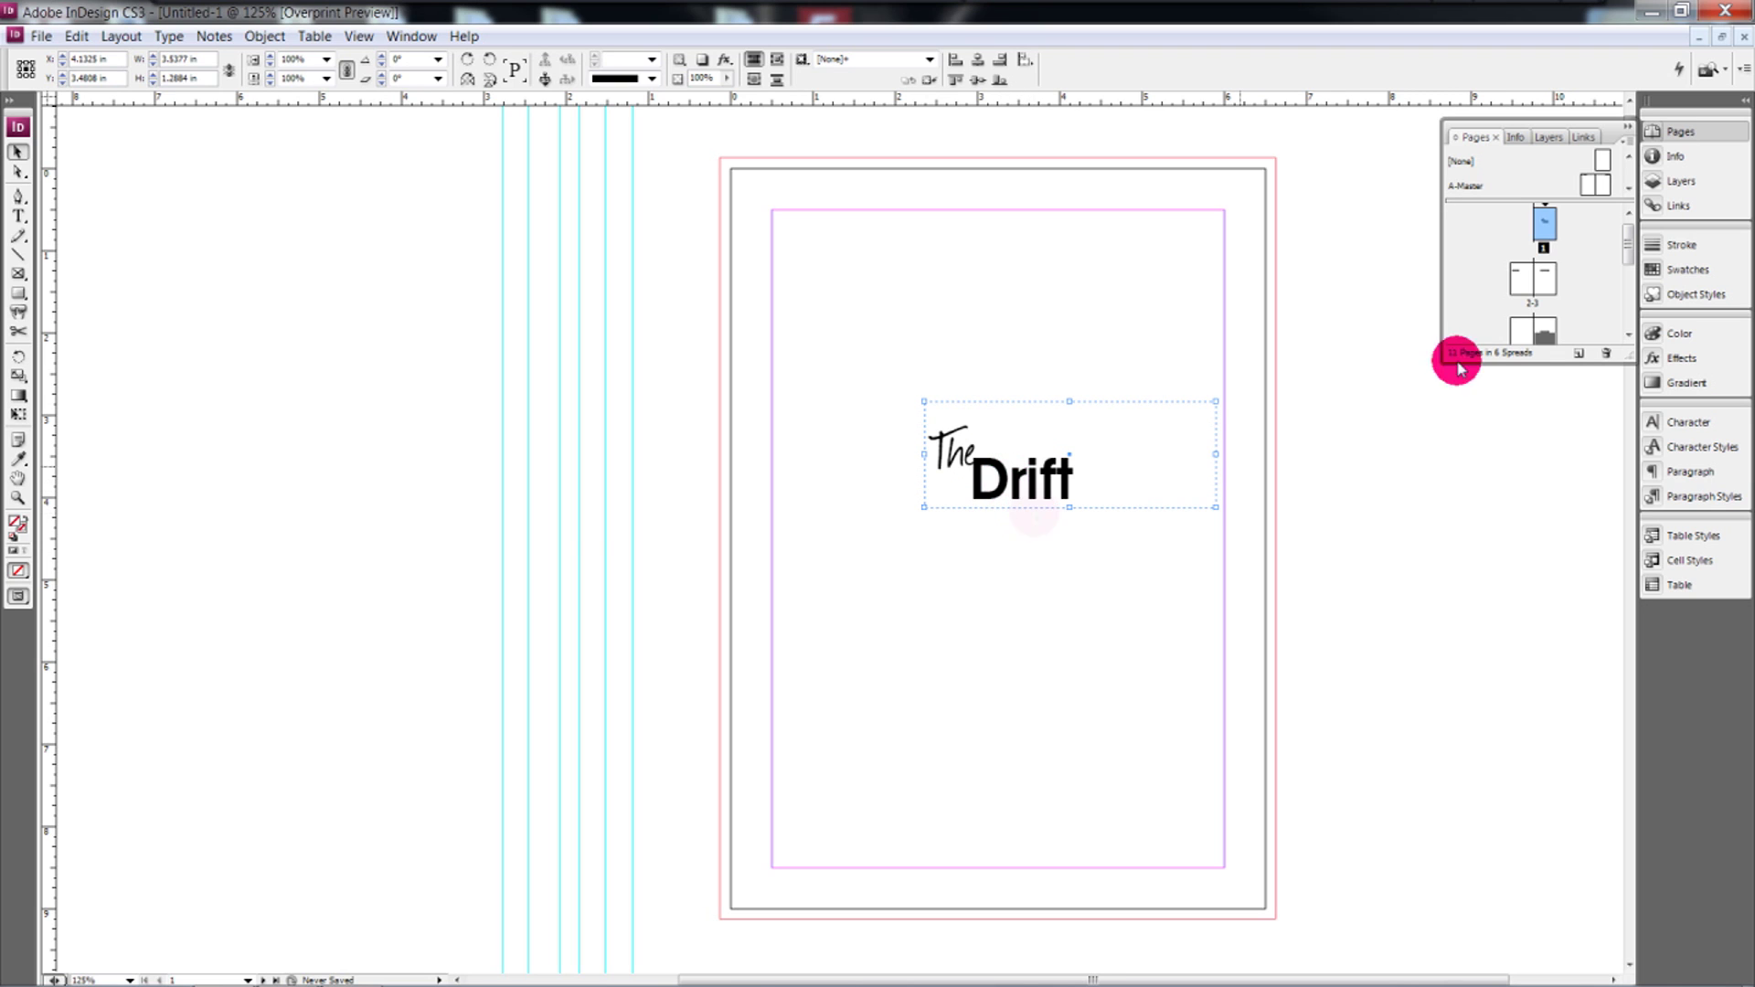
{"action": "left_click", "coordinate": [1520, 289]}
{"action": "double_click", "coordinate": [1520, 288]}
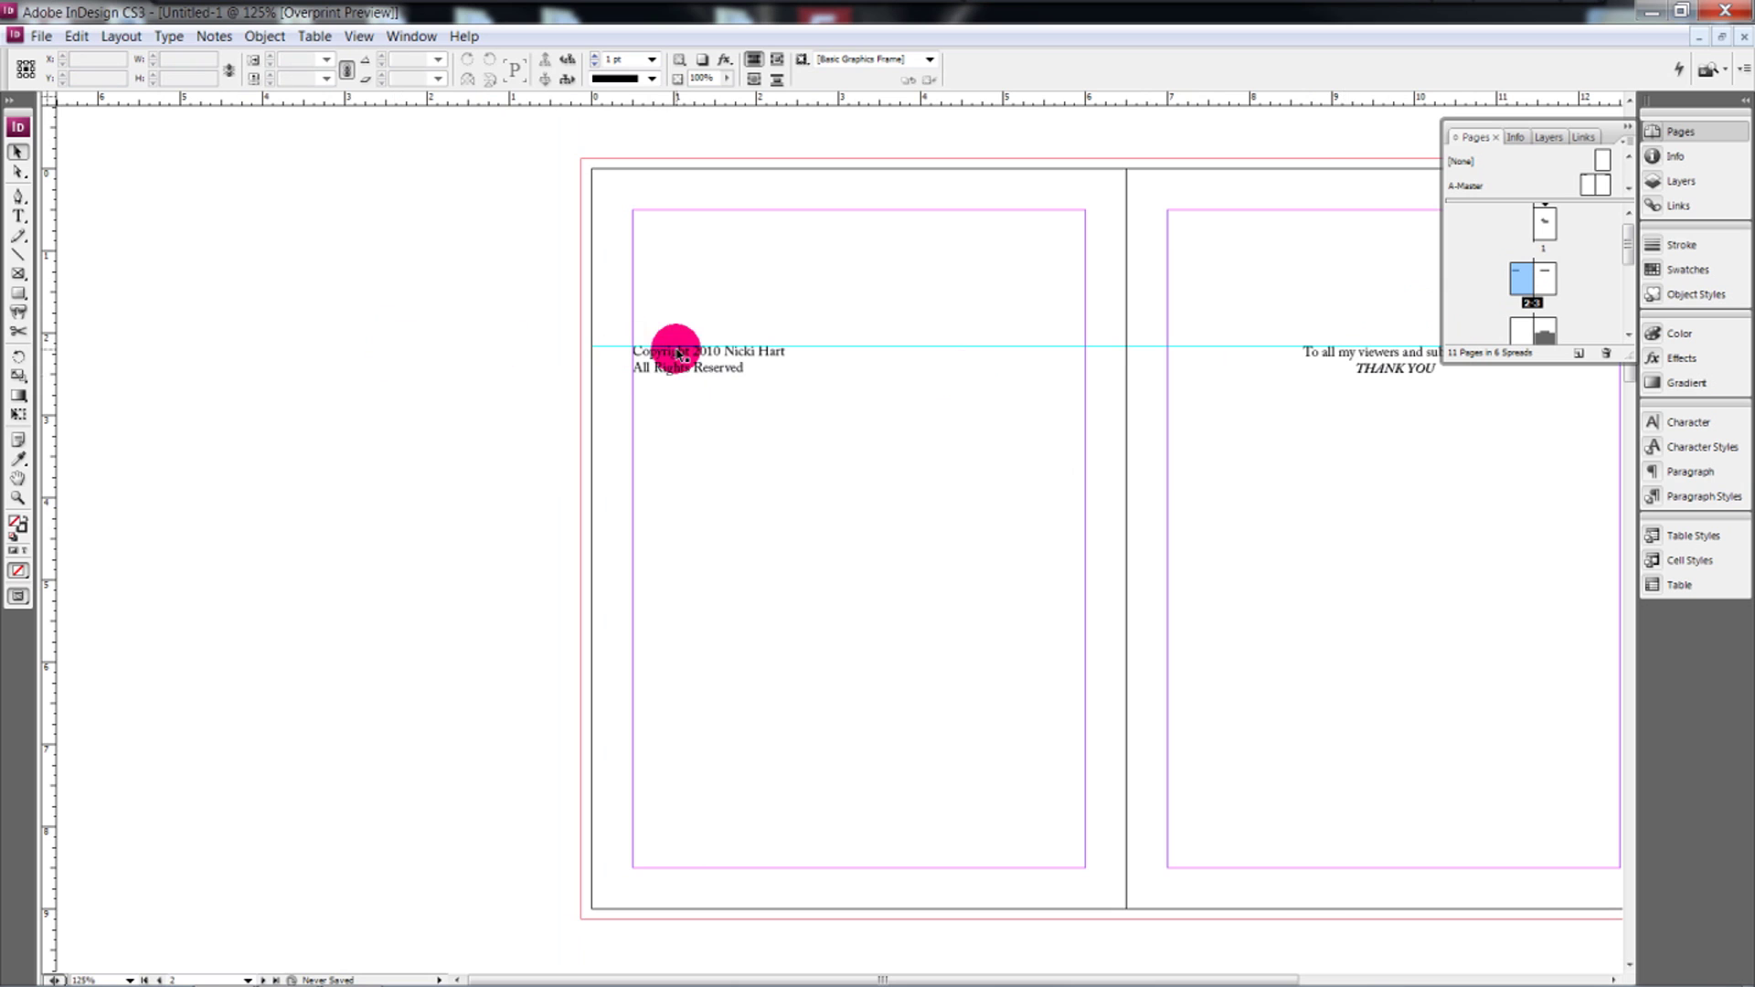
{"action": "mouse_move", "coordinate": [884, 971]}
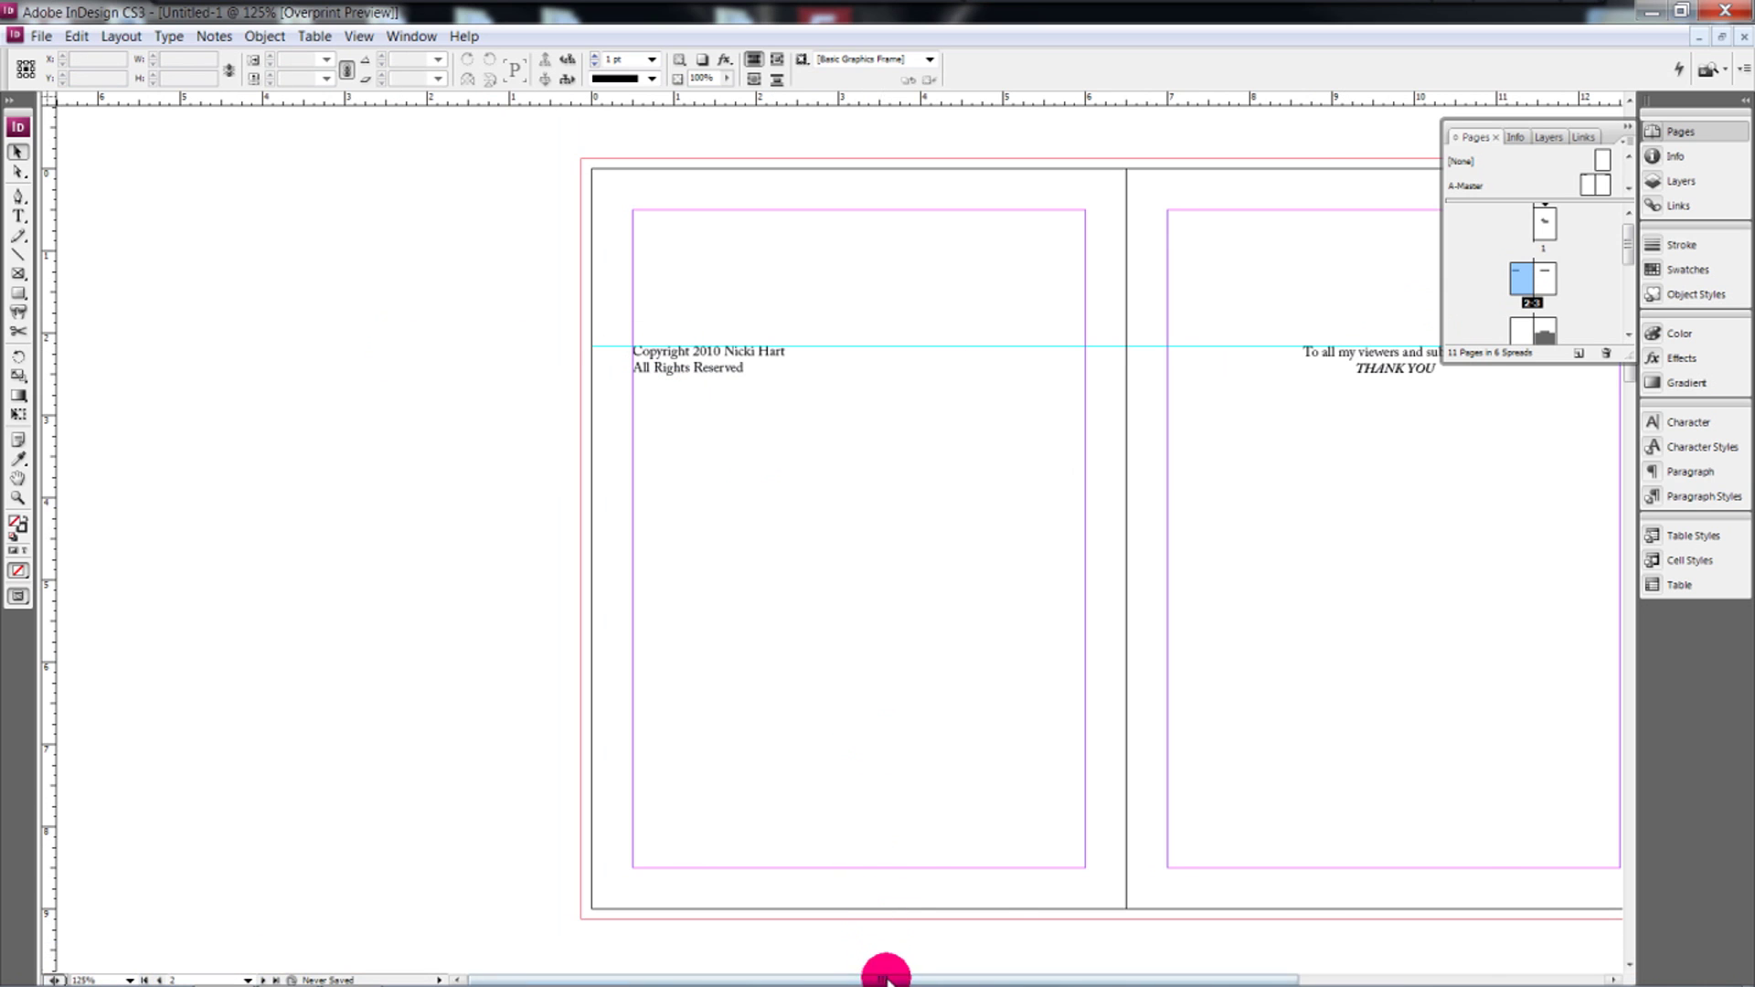
{"action": "left_click_drag", "start_coordinate": [886, 978], "coordinate": [1082, 978]}
{"action": "left_click", "coordinate": [331, 368]}
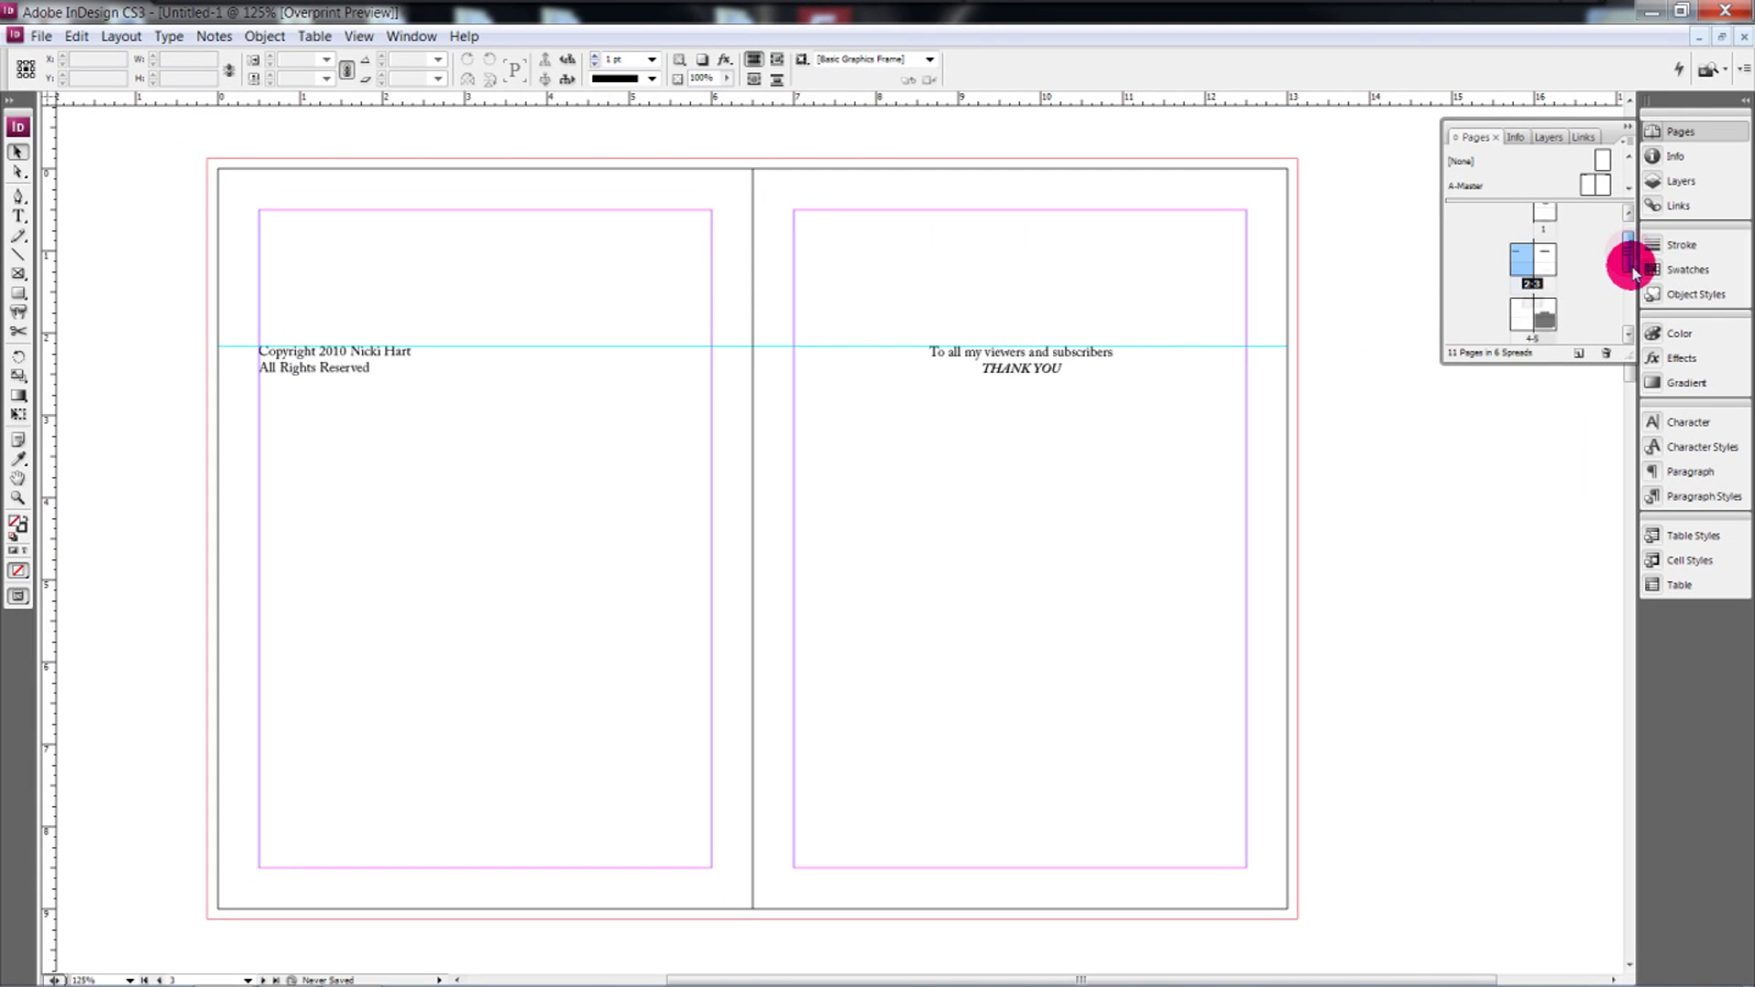
{"action": "double_click", "coordinate": [1521, 282]}
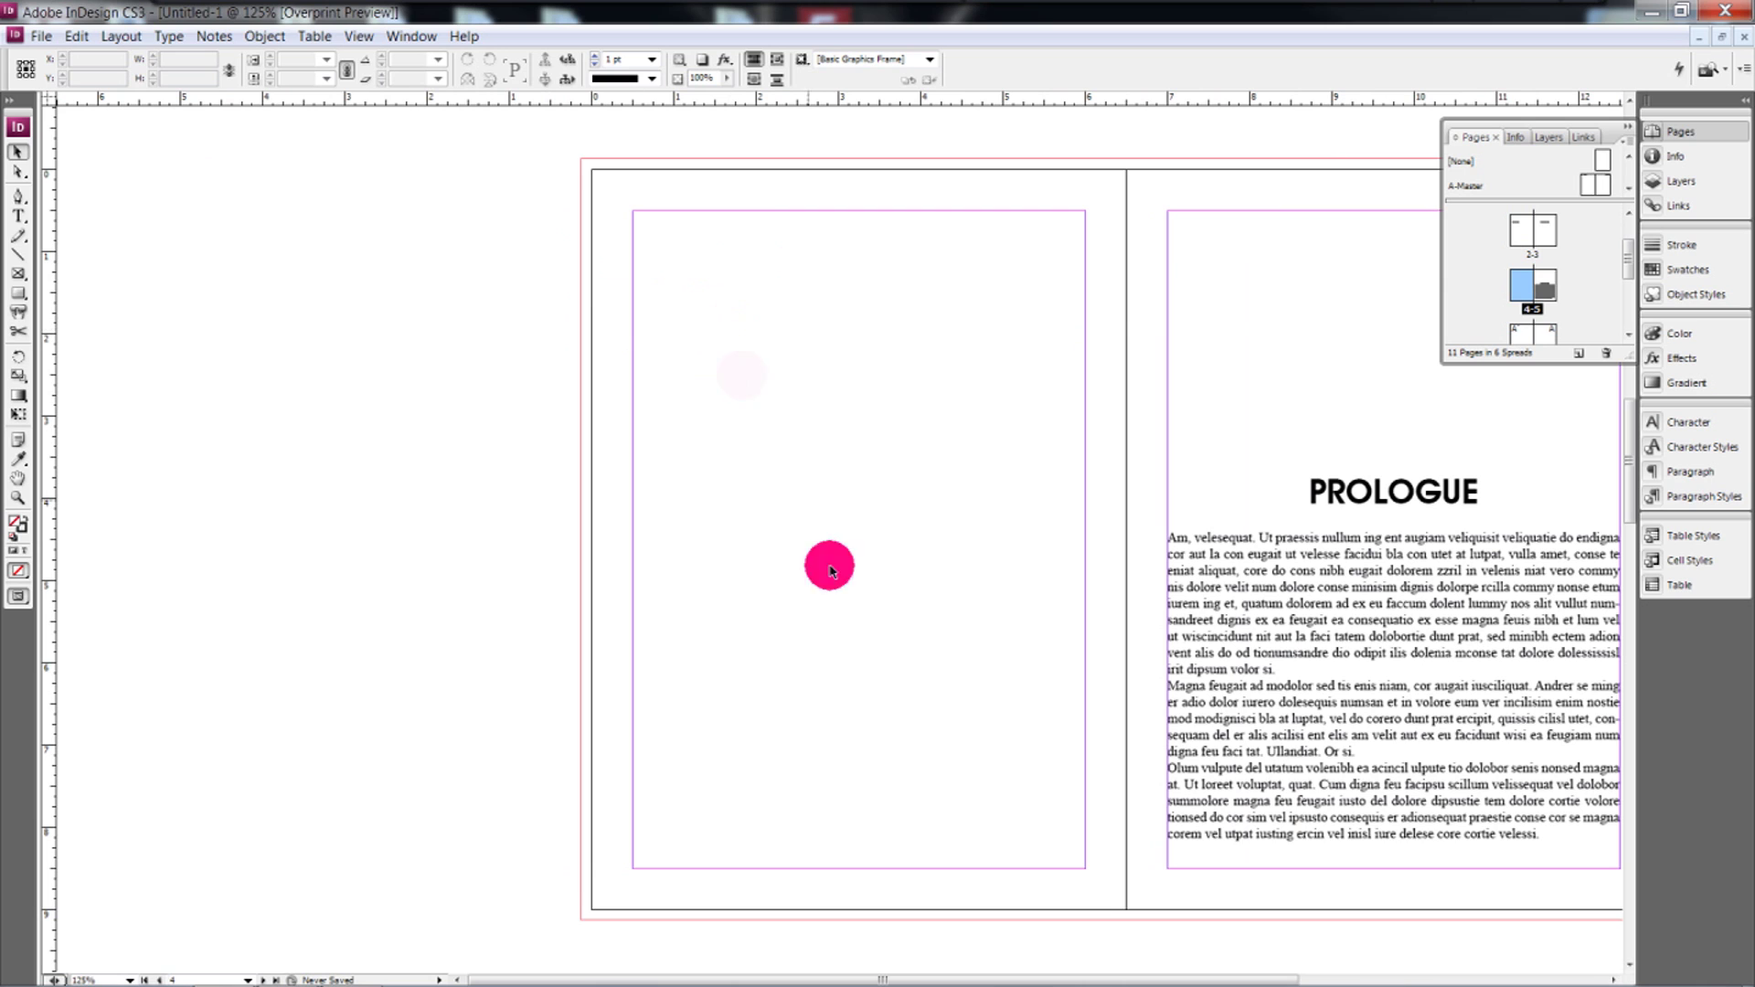
{"action": "left_click_drag", "start_coordinate": [912, 974], "coordinate": [1048, 960]}
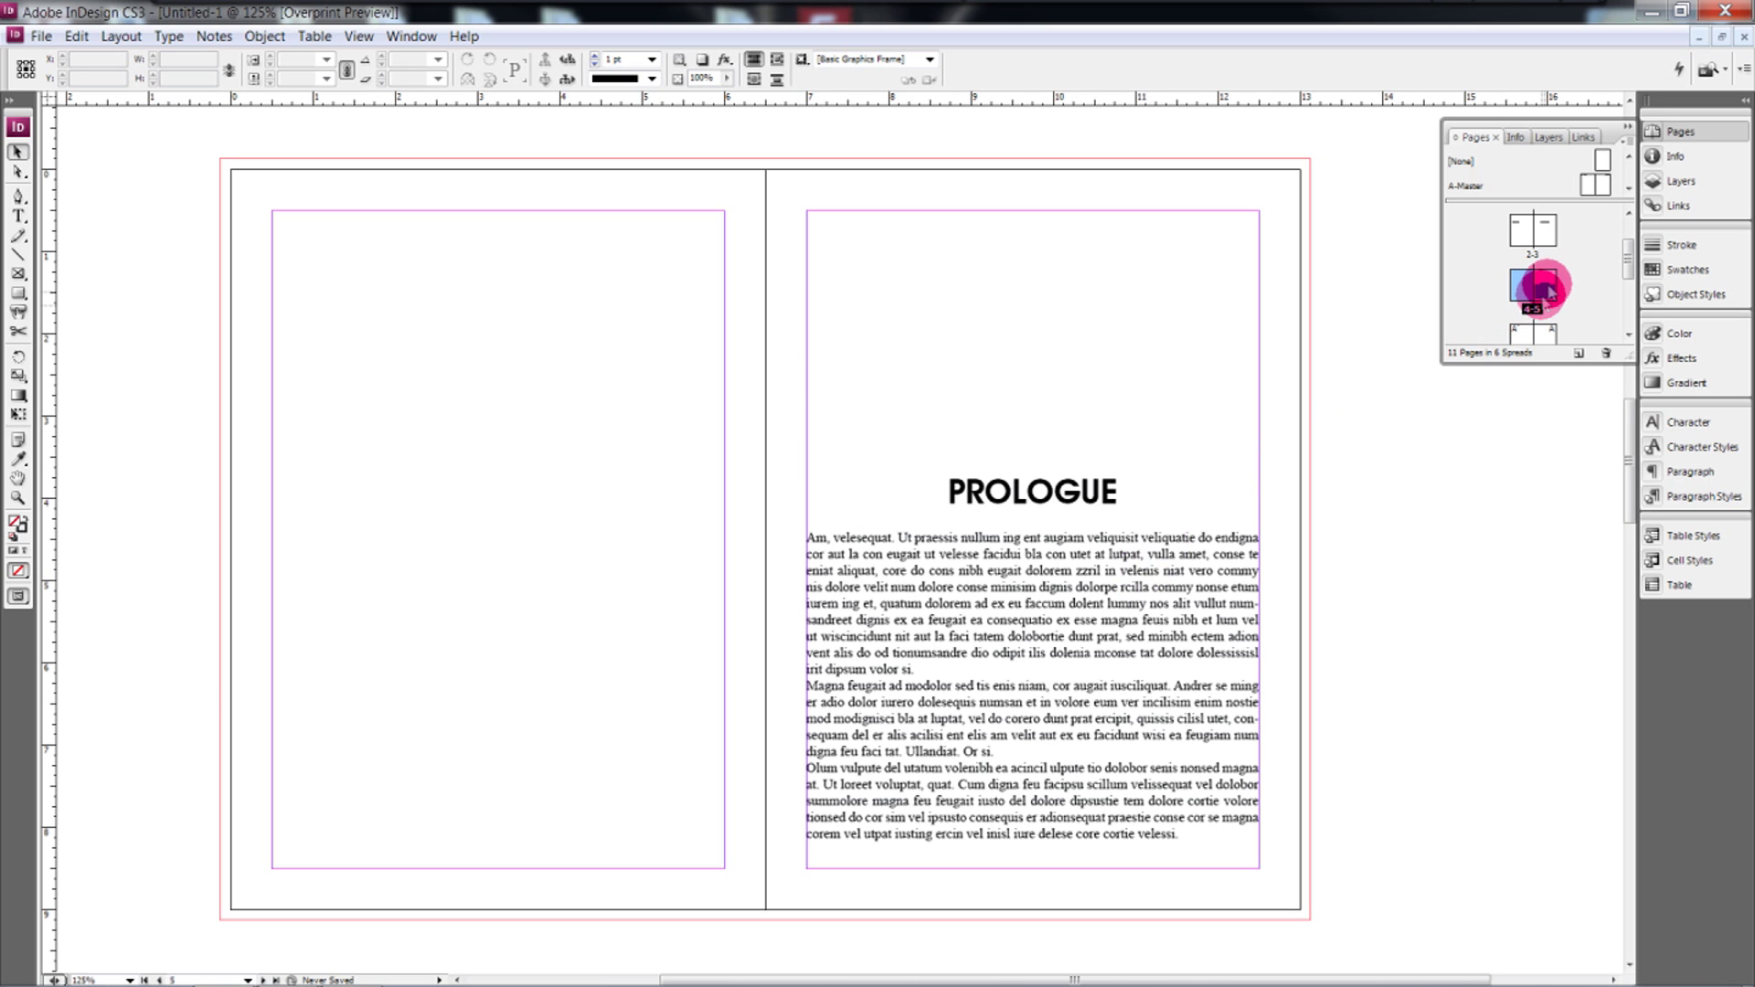
{"action": "double_click", "coordinate": [1545, 285]}
{"action": "scroll", "coordinate": [1175, 580], "scroll_direction": "down", "scroll_amount": 1}
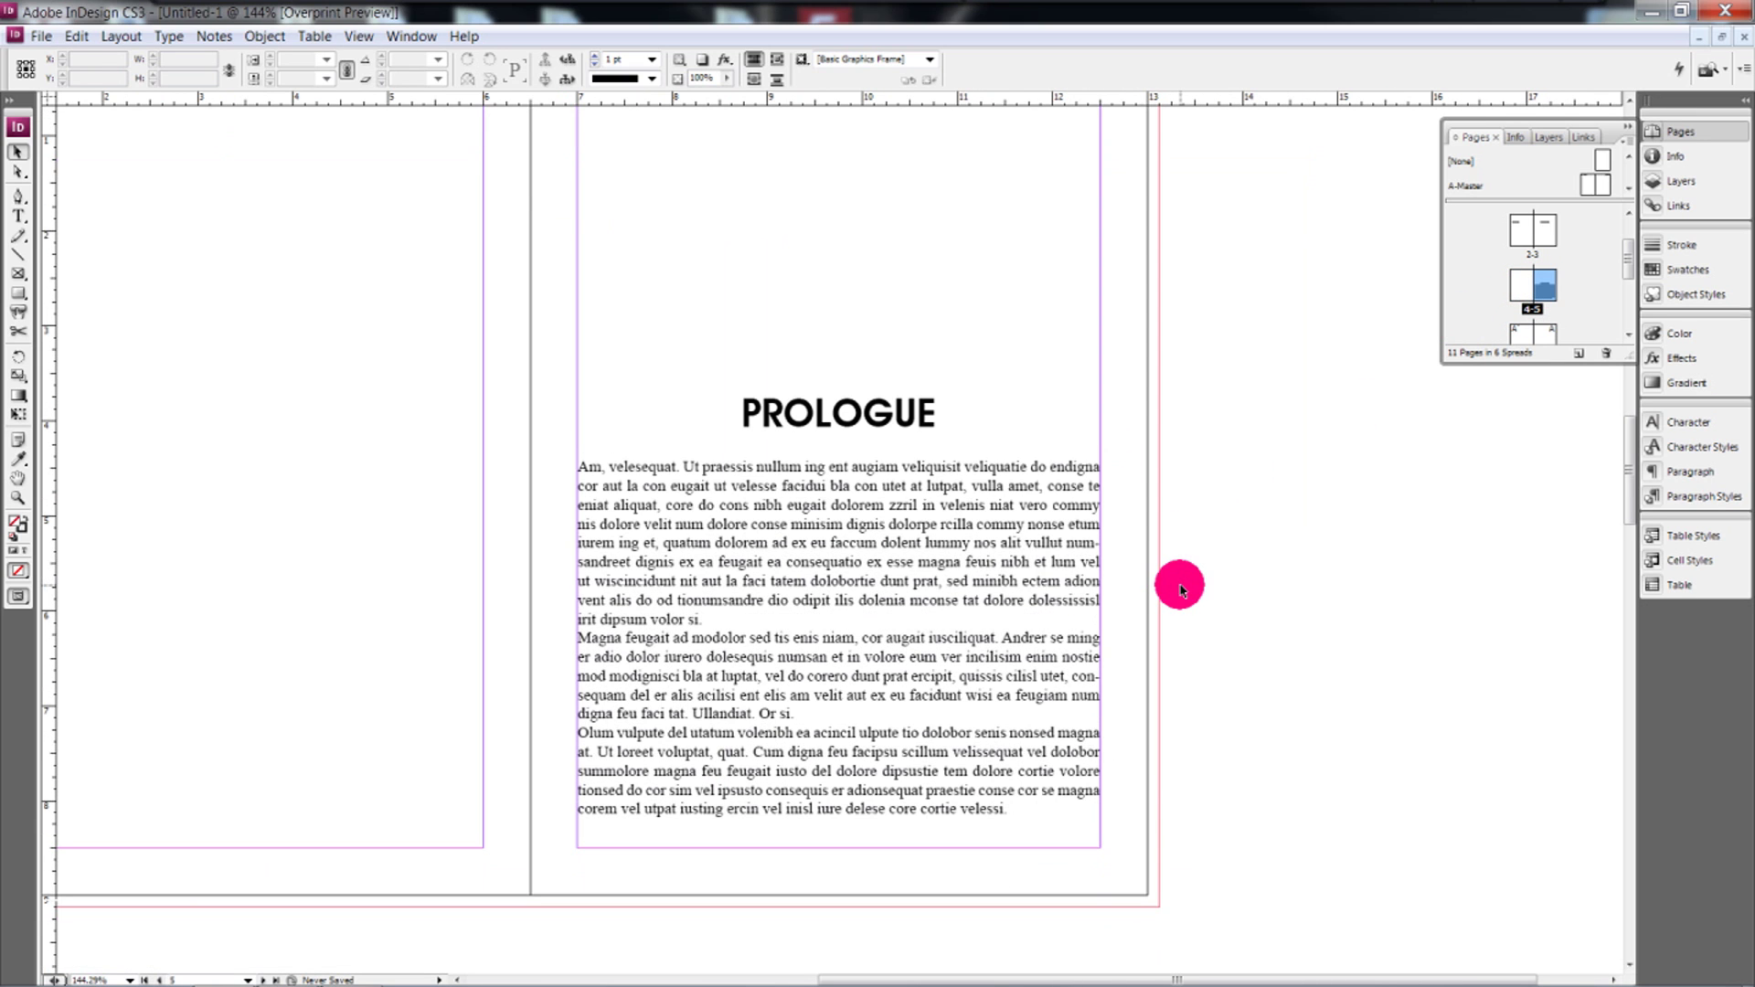
{"action": "left_click", "coordinate": [1020, 561]}
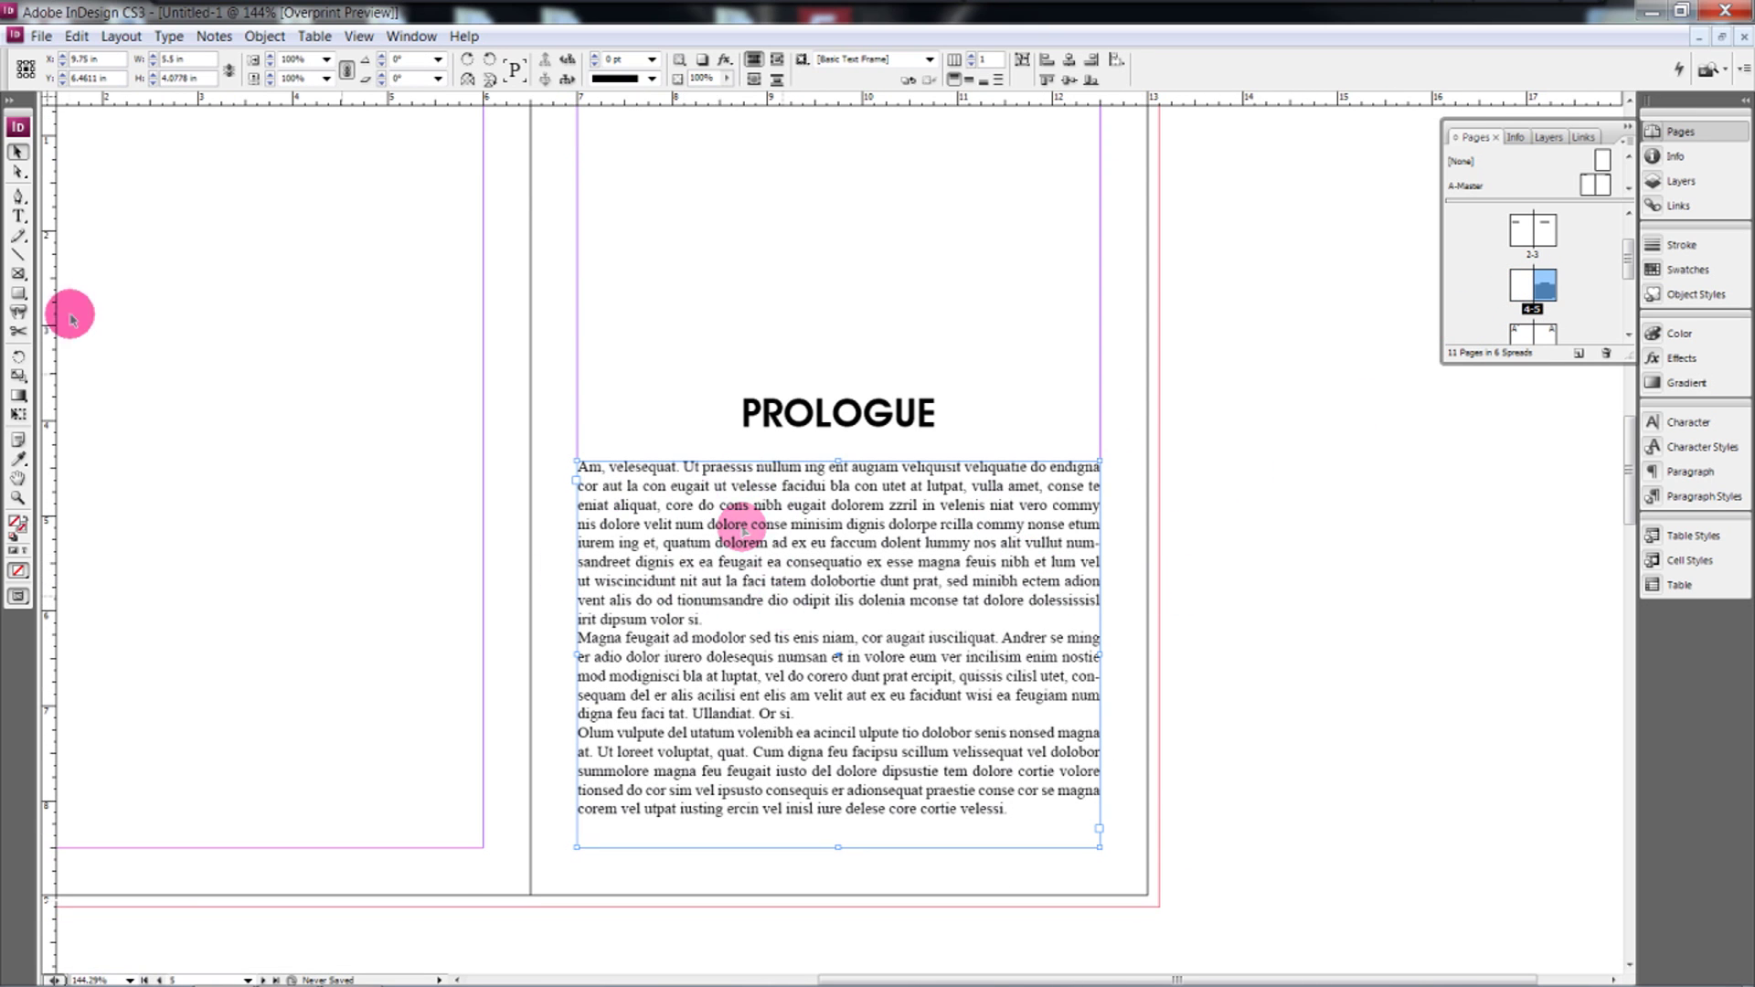
{"action": "left_click", "coordinate": [20, 215]}
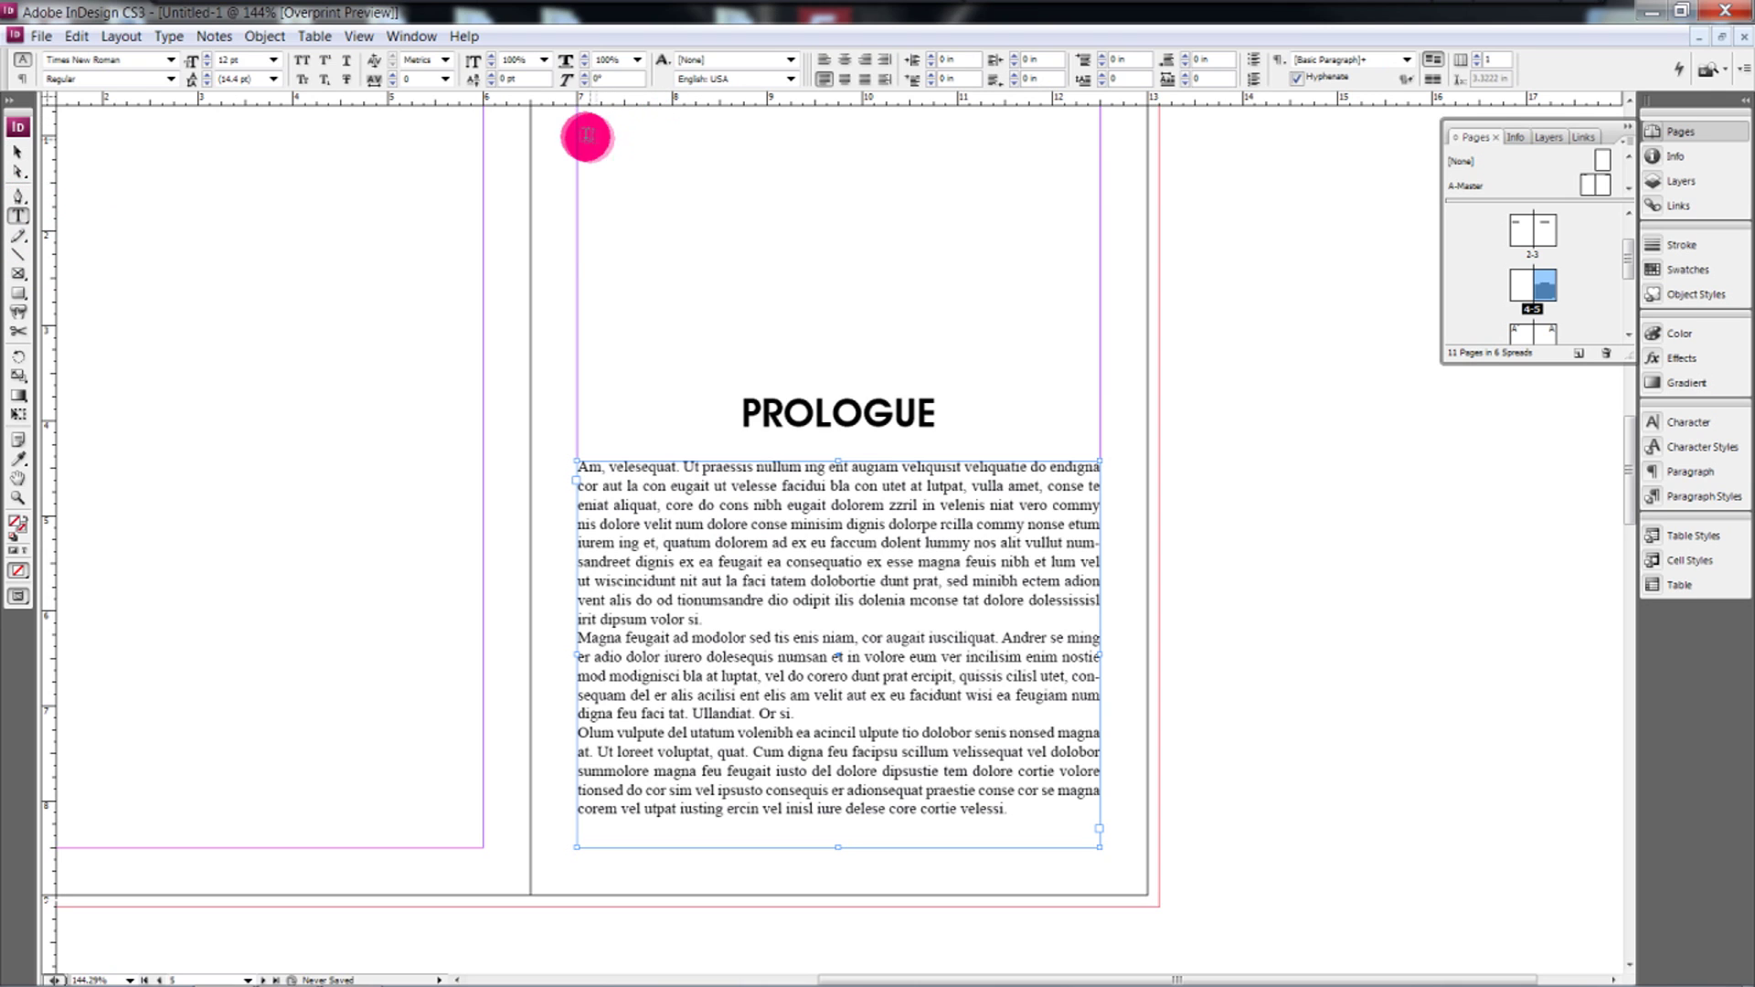
{"action": "left_click_drag", "start_coordinate": [573, 136], "coordinate": [1100, 343]}
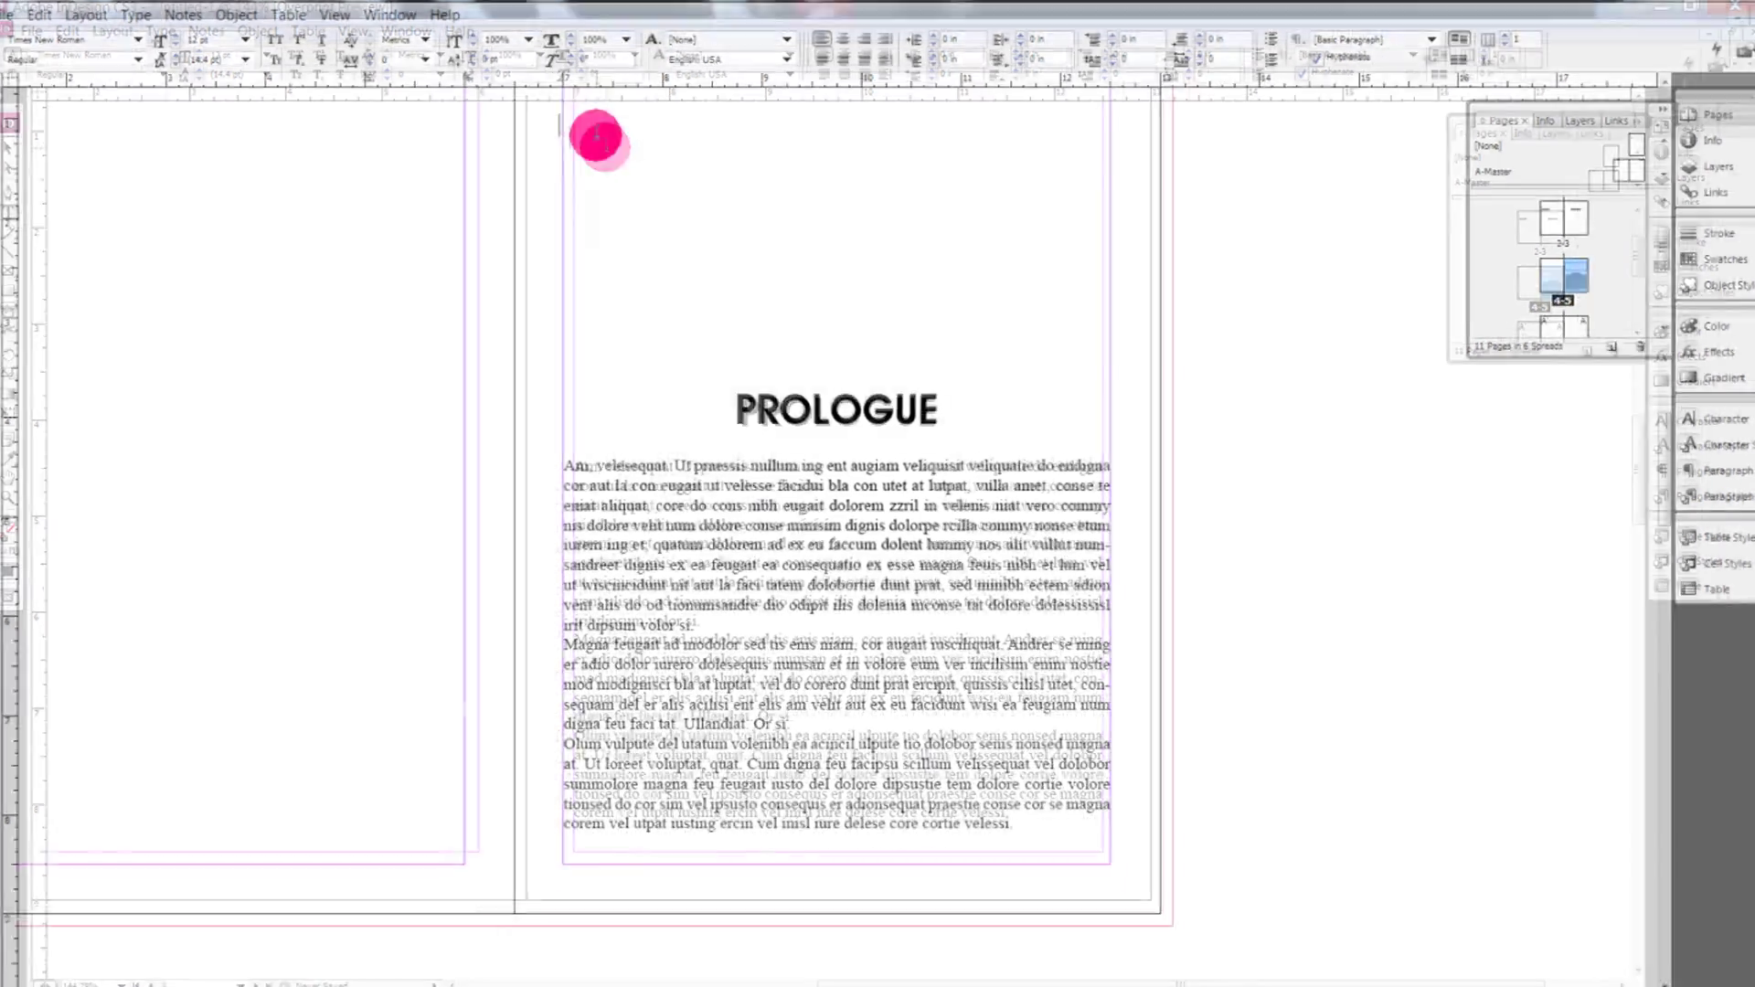
{"action": "right_click", "coordinate": [597, 137]}
{"action": "mouse_move", "coordinate": [748, 465]}
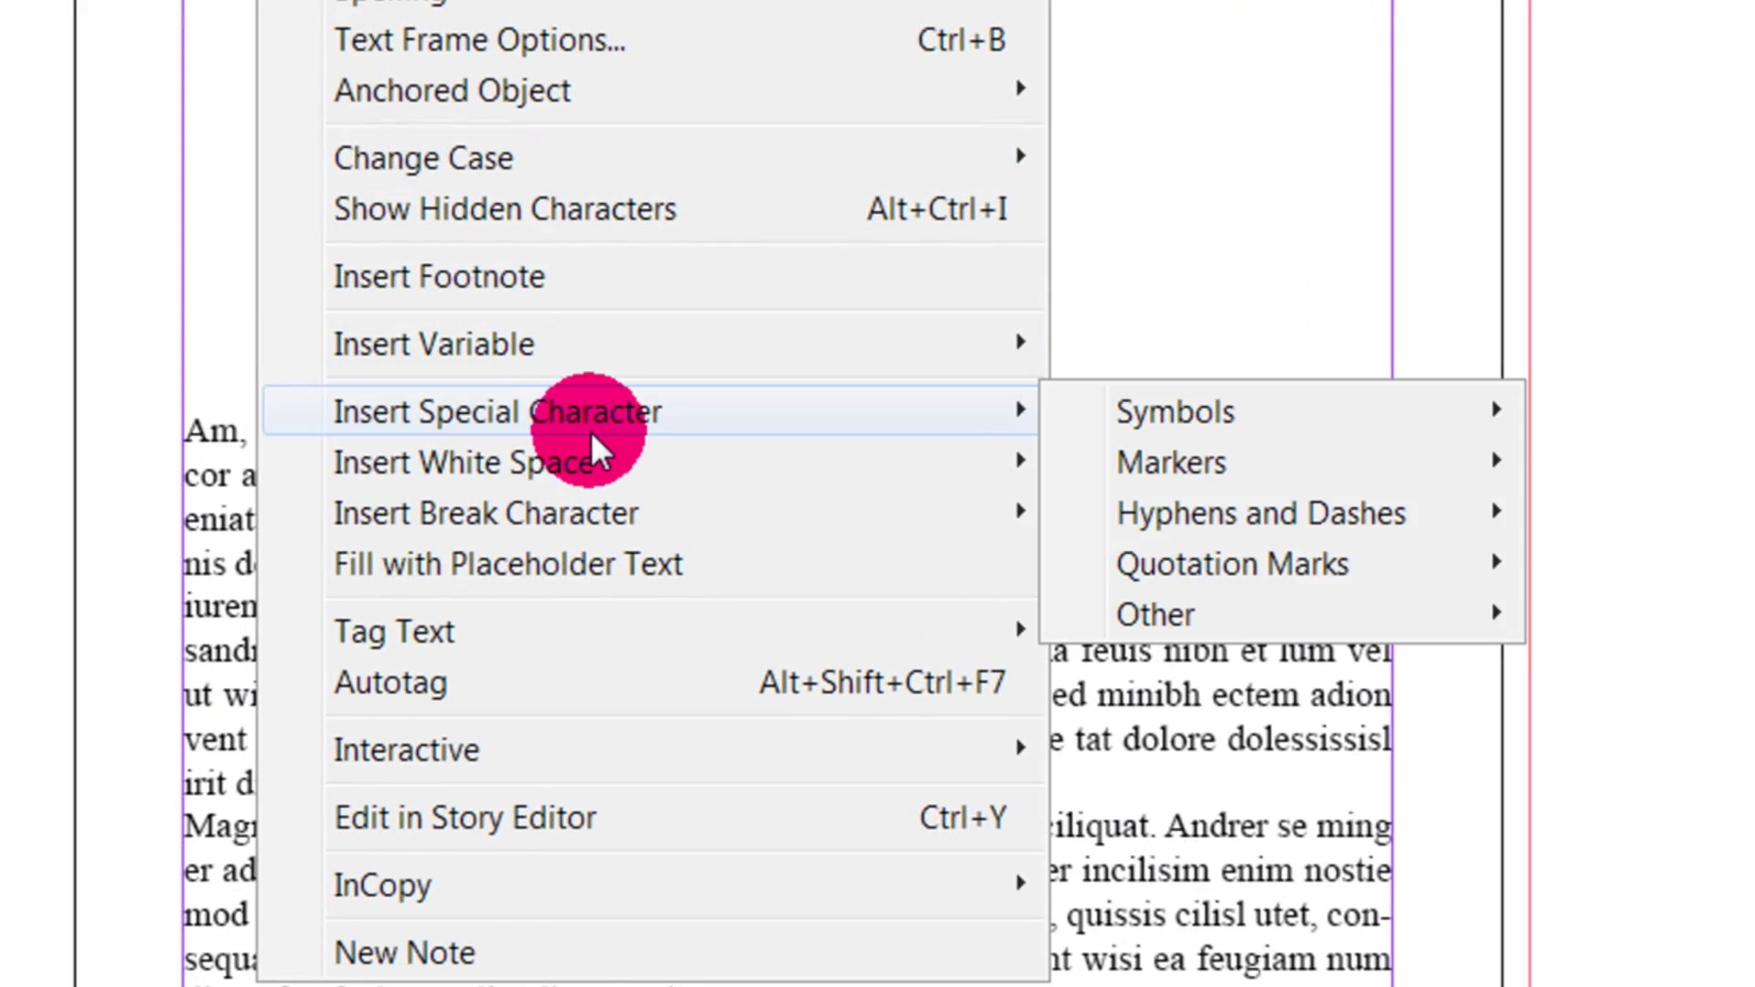
{"action": "left_click", "coordinate": [629, 560]}
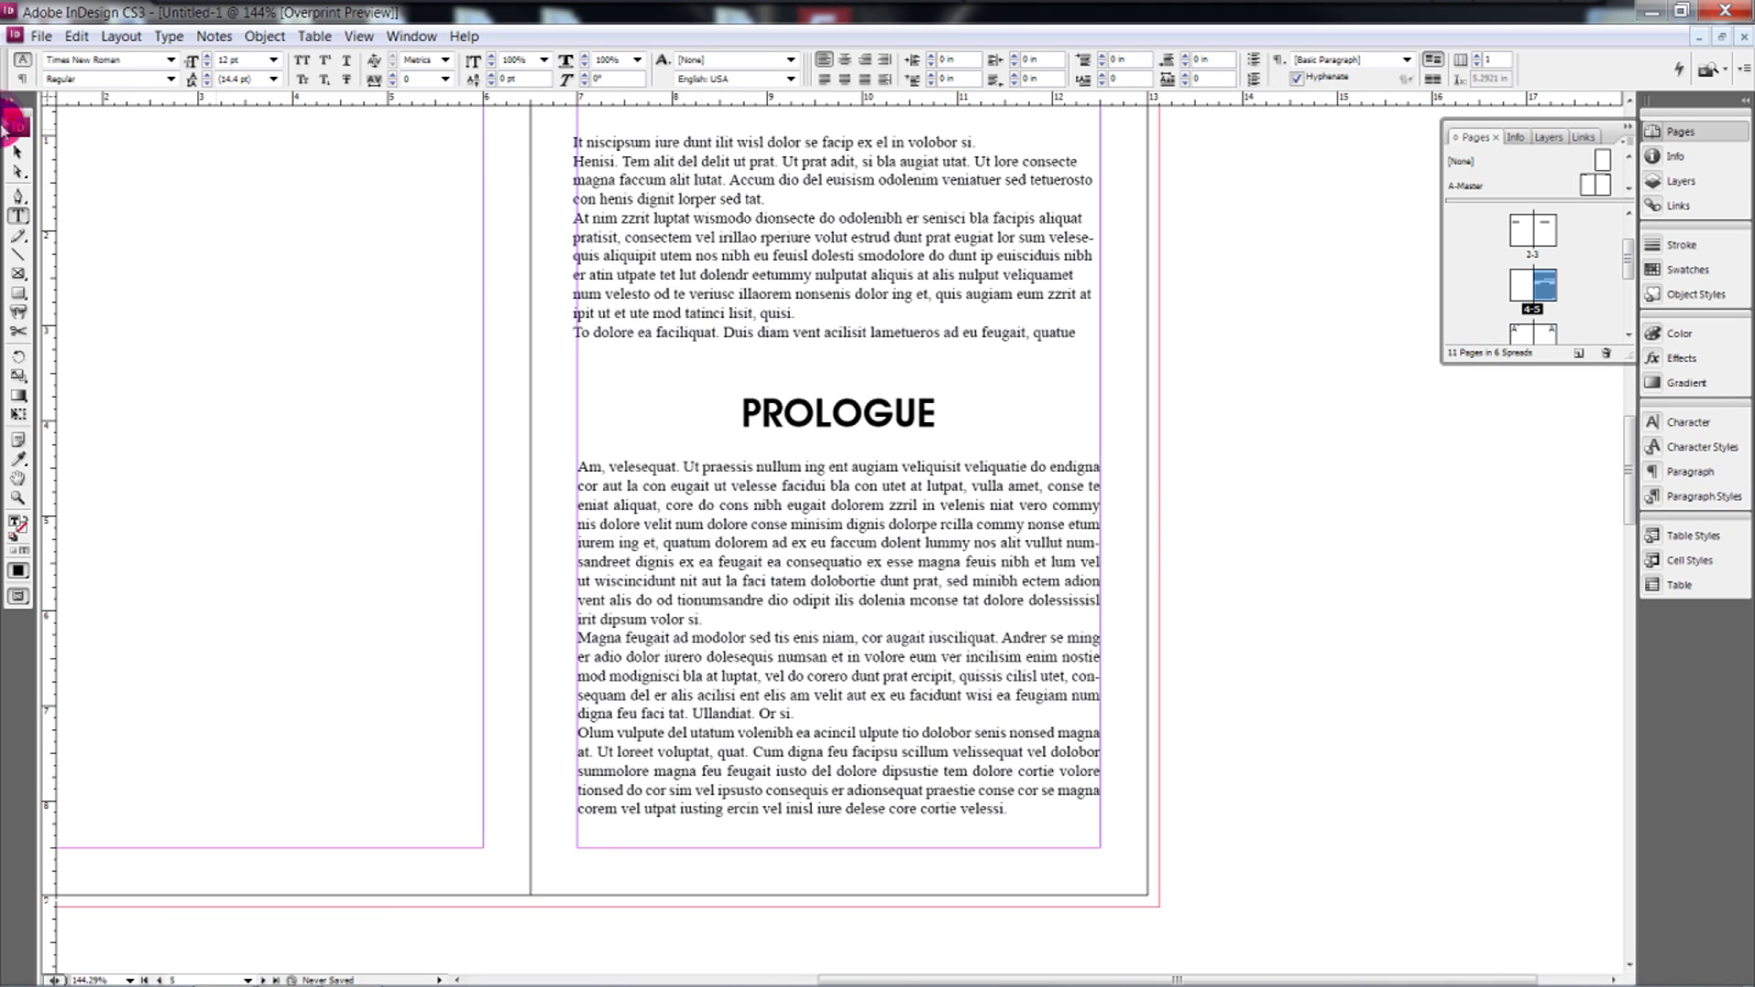
{"action": "left_click", "coordinate": [19, 153]}
{"action": "left_click", "coordinate": [1012, 235]}
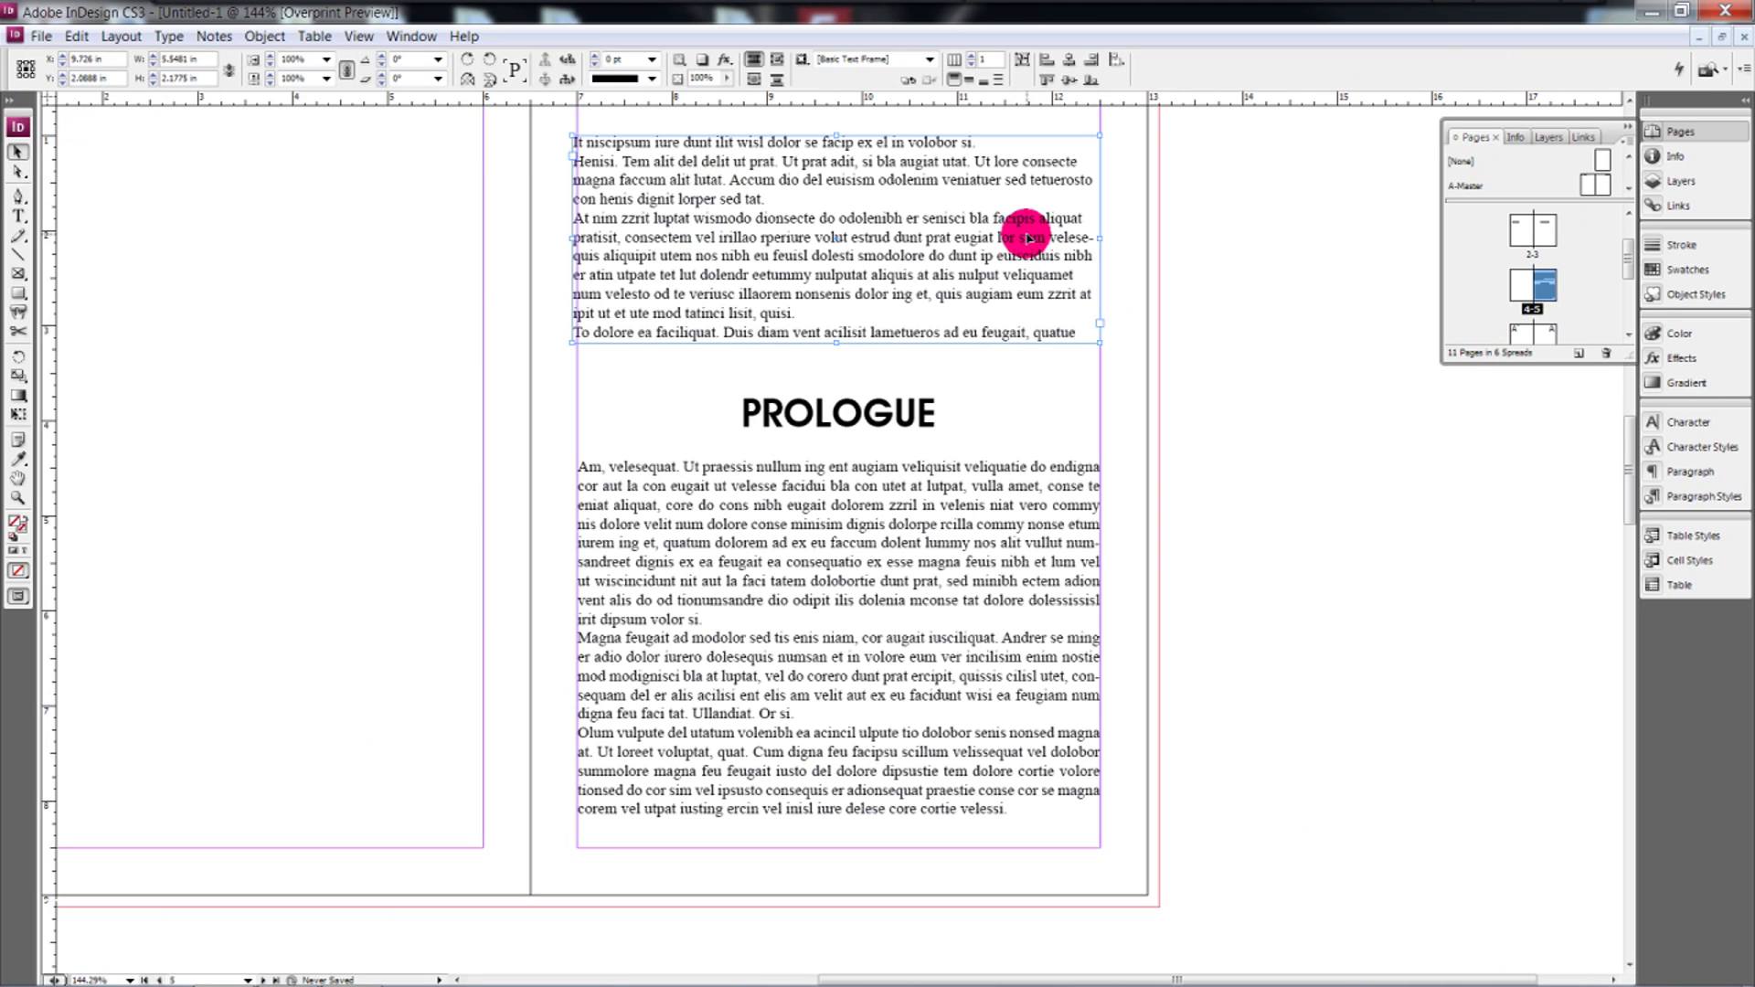
{"action": "key", "text": "Delete"}
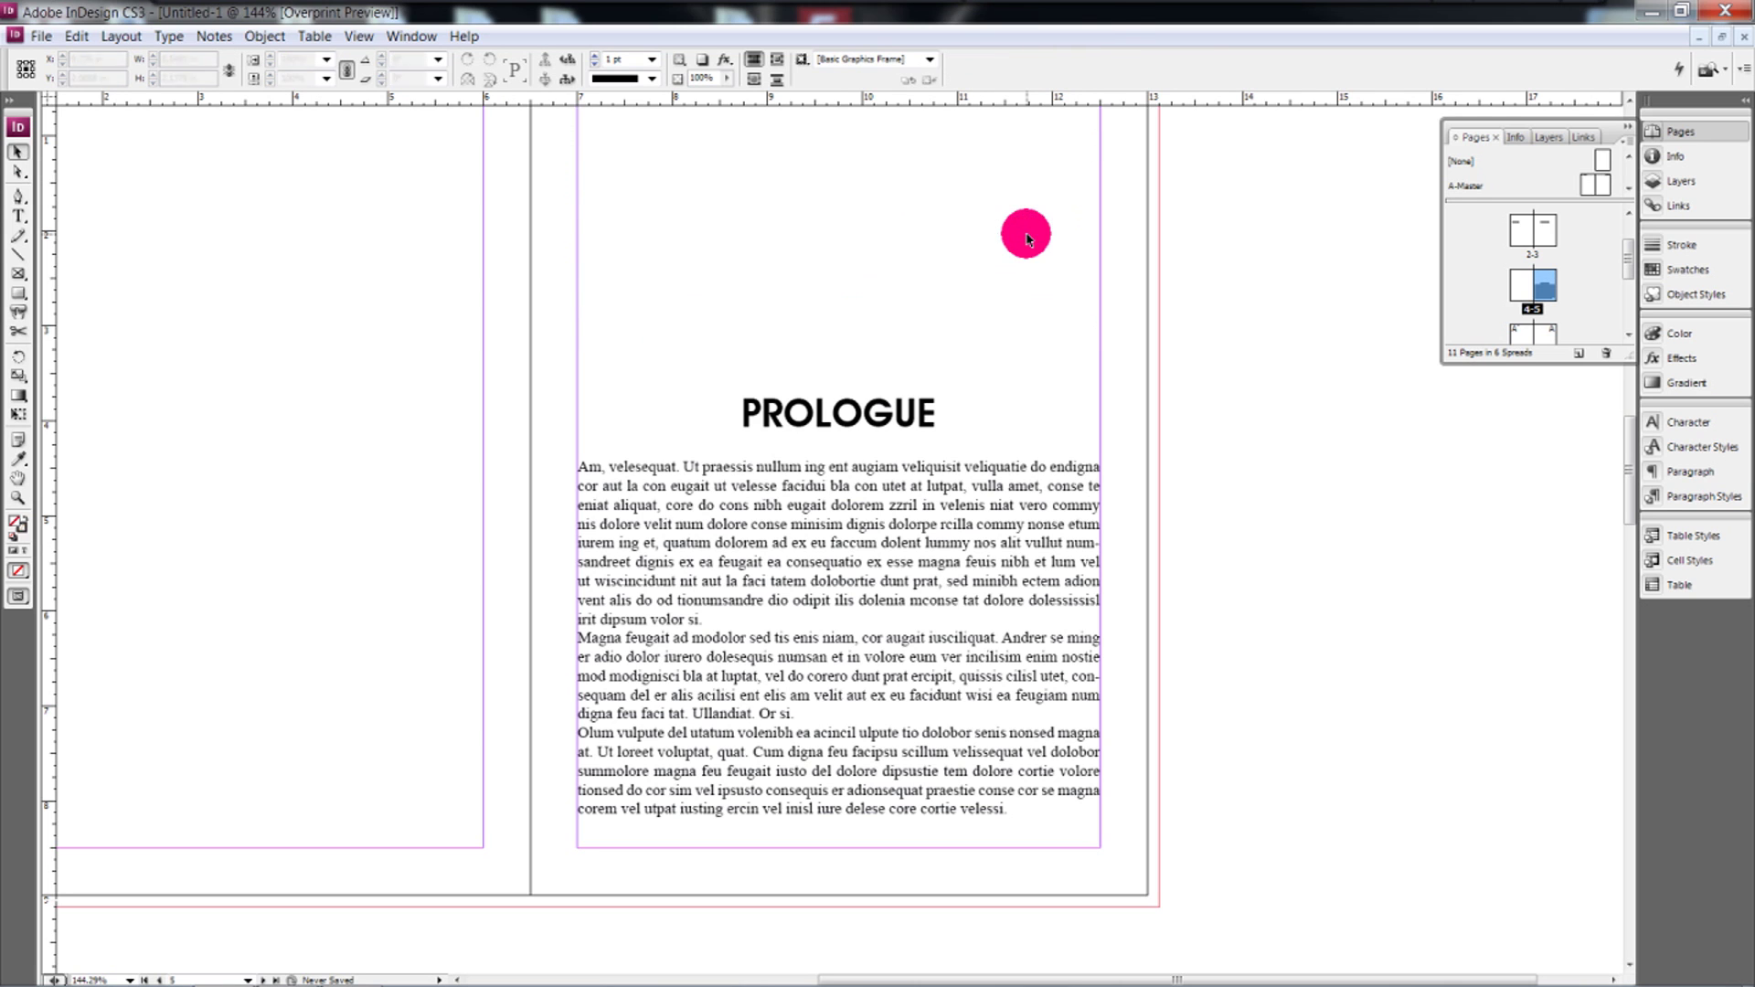
Step: Select the PROLOGUE heading frame and show the Paragraph Styles list with Chapter Titles
{"action": "scroll", "coordinate": [971, 461], "scroll_direction": "up", "scroll_amount": 2}
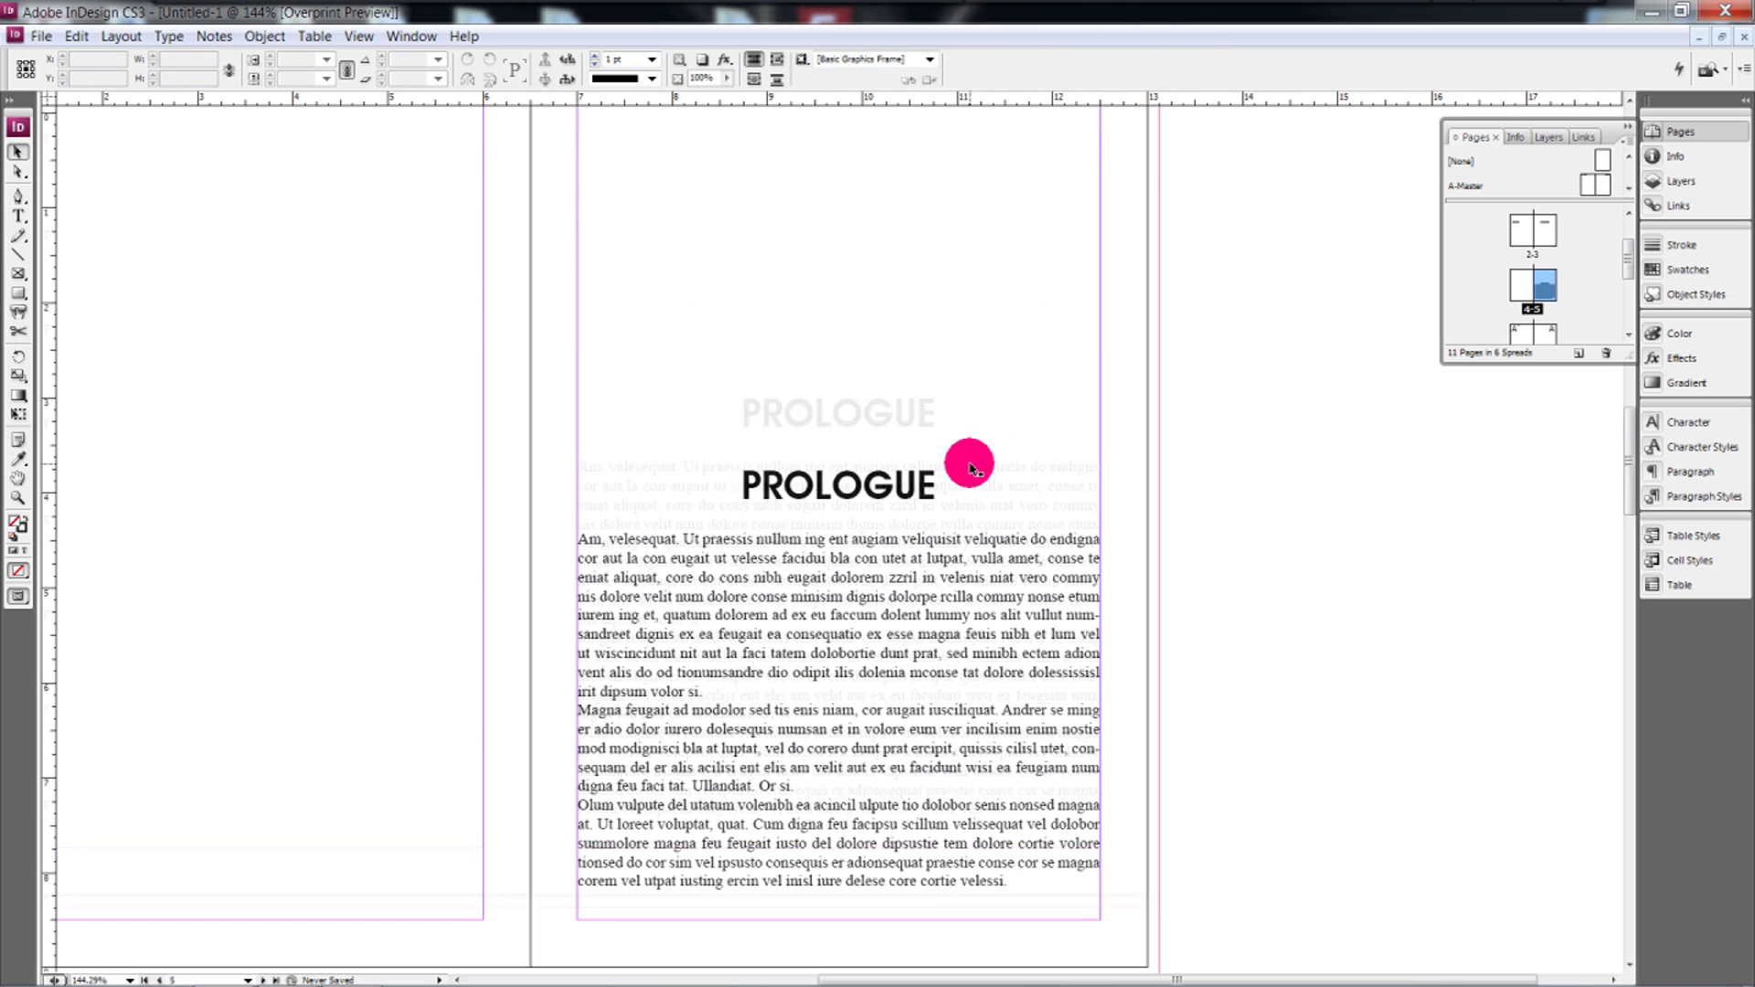
{"action": "left_click", "coordinate": [891, 496]}
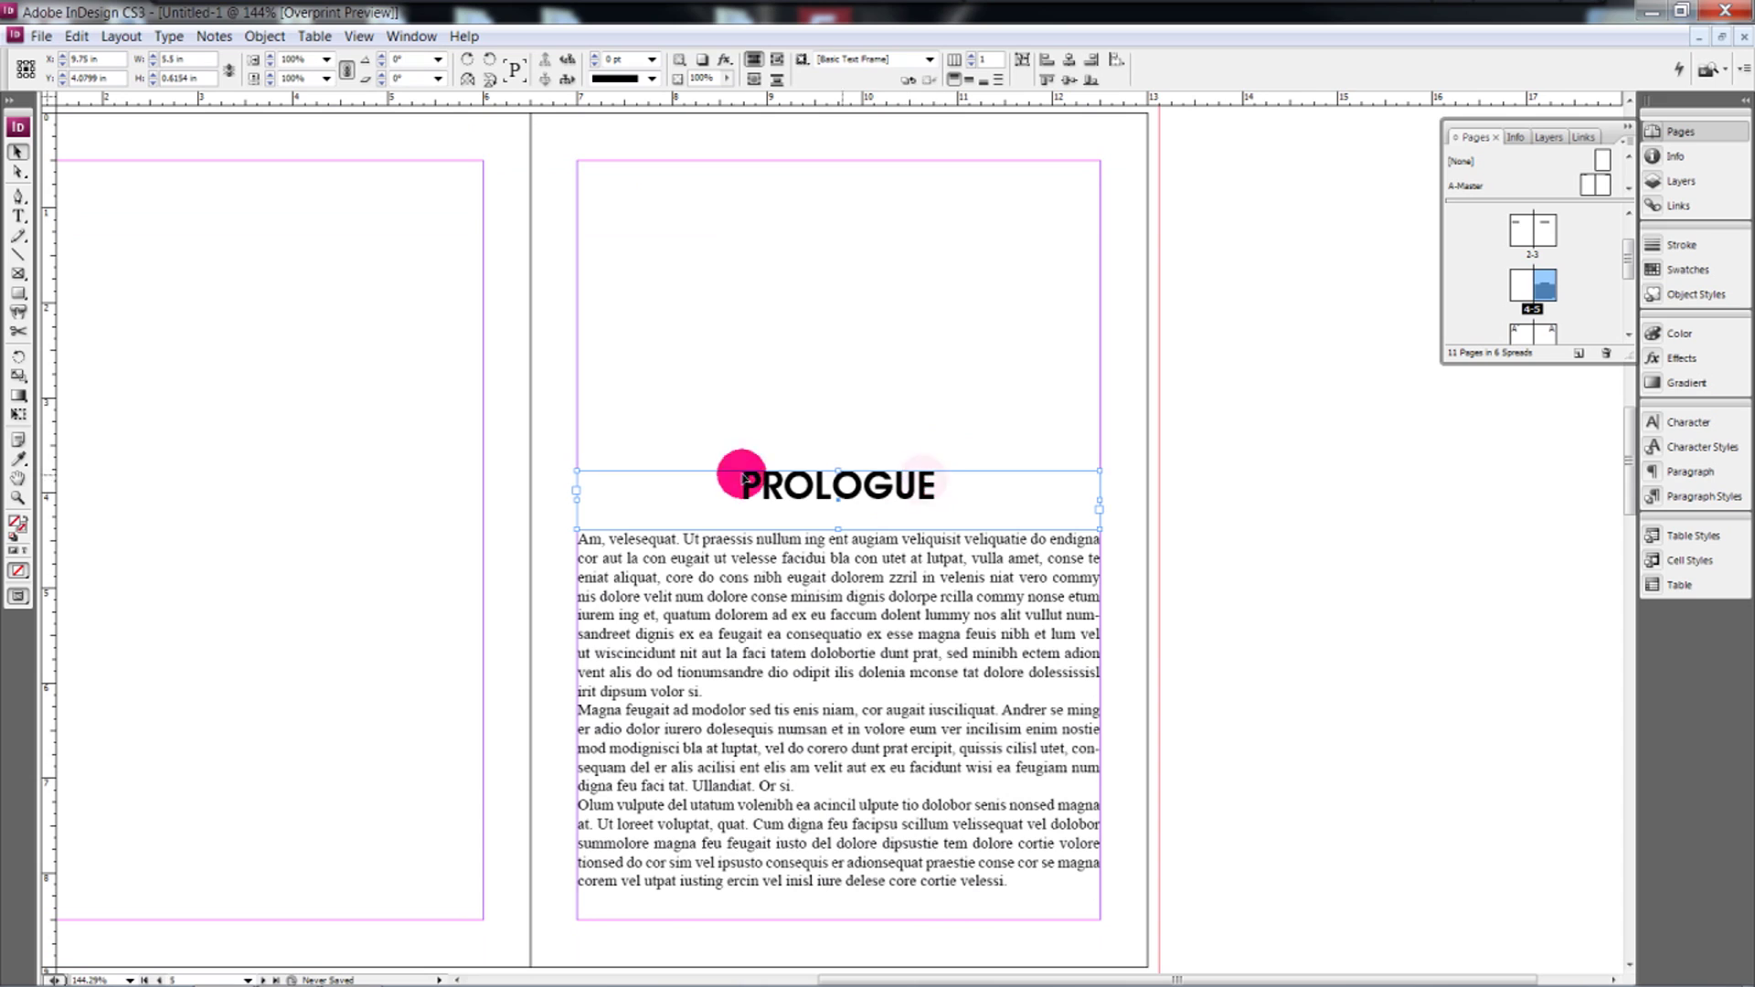
{"action": "left_click", "coordinate": [872, 496]}
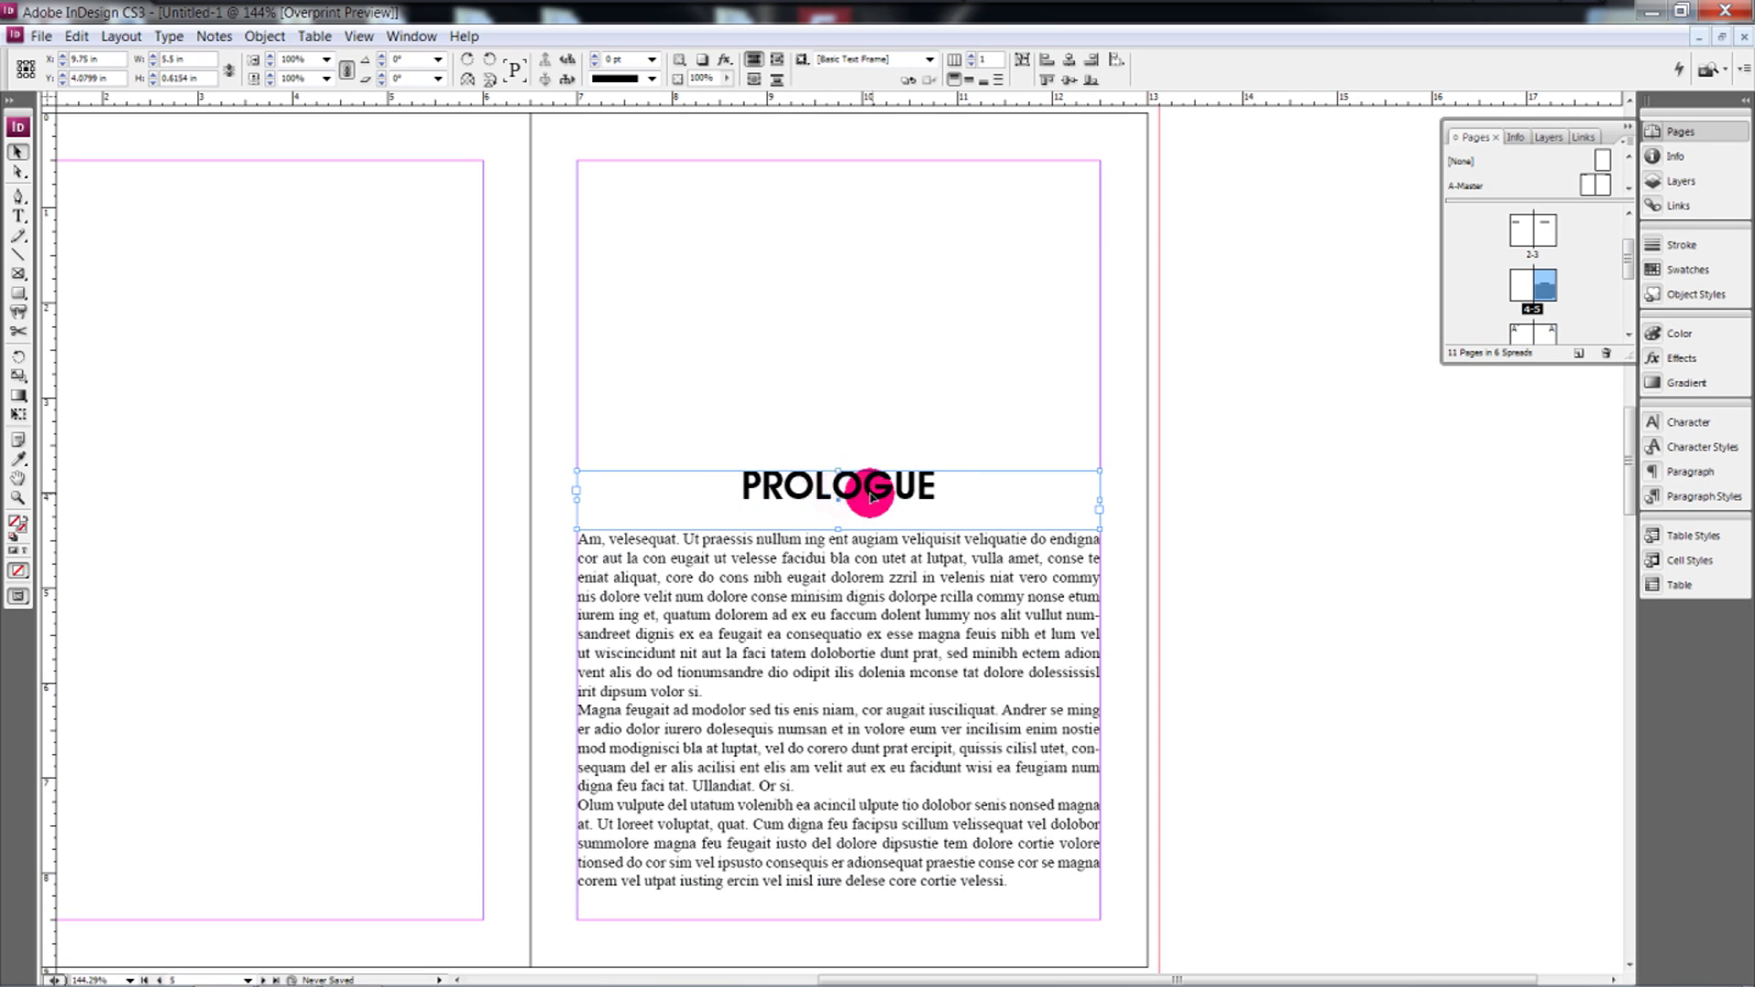
{"action": "double_click", "coordinate": [936, 490]}
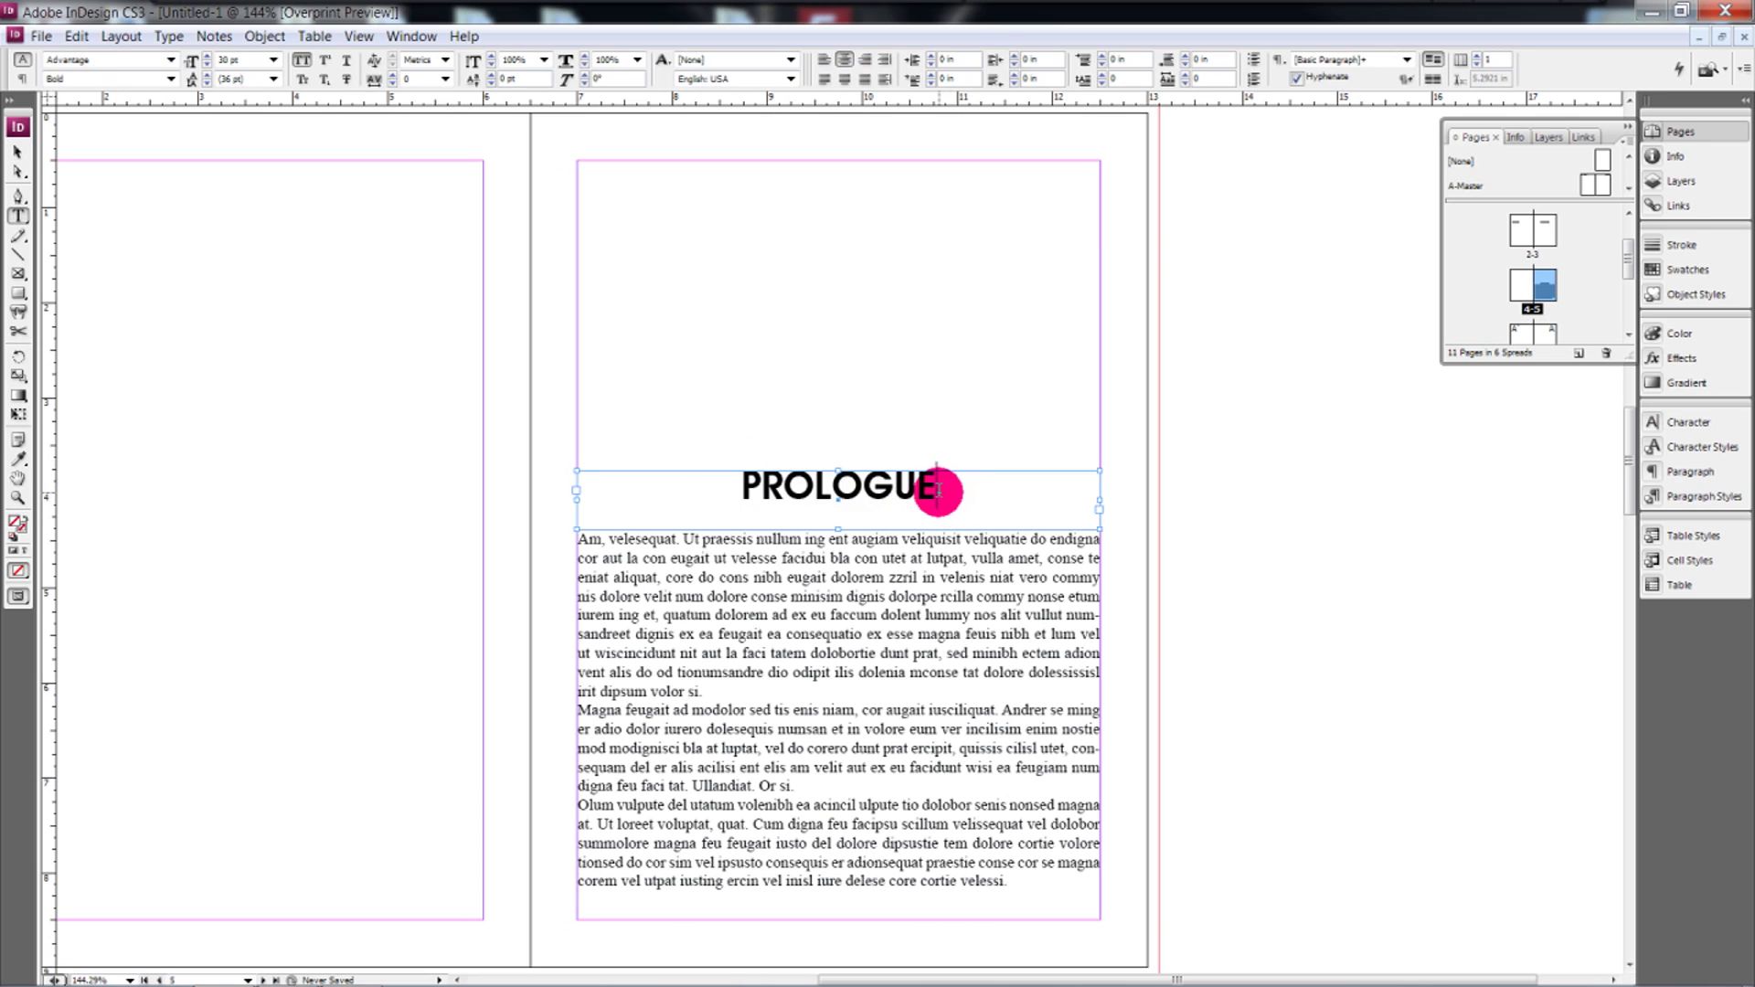
{"action": "left_click_drag", "start_coordinate": [936, 489], "coordinate": [716, 484]}
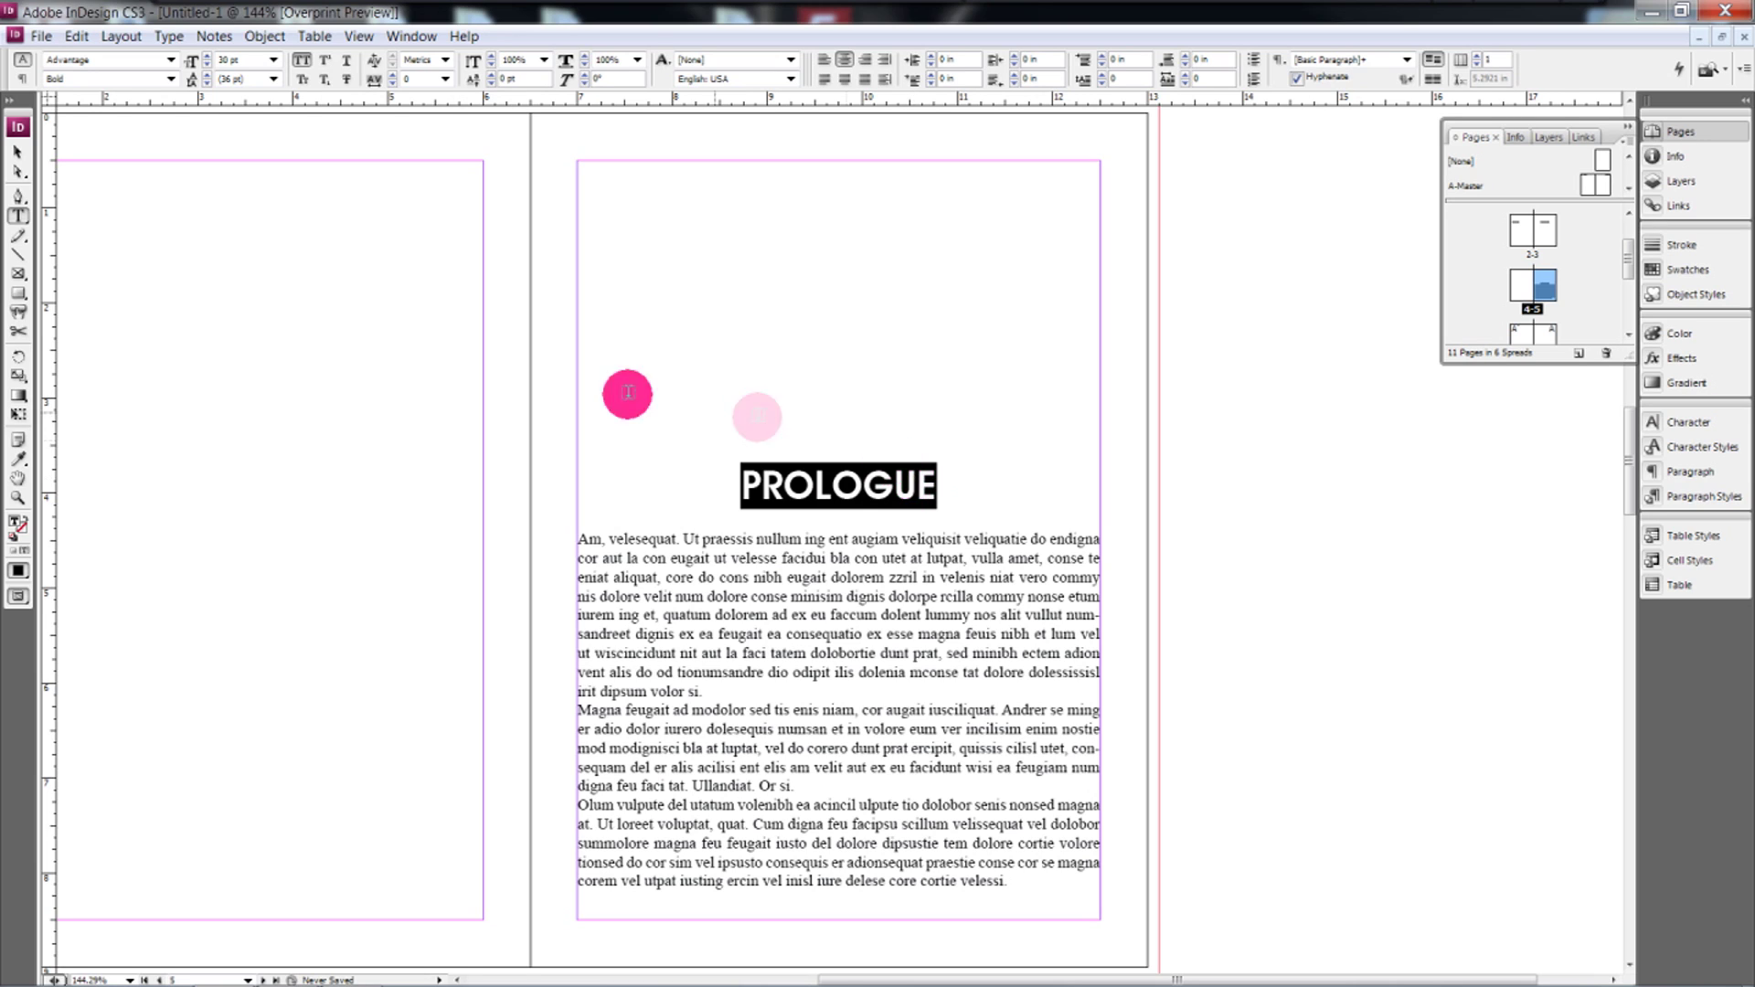
{"action": "left_click", "coordinate": [17, 151]}
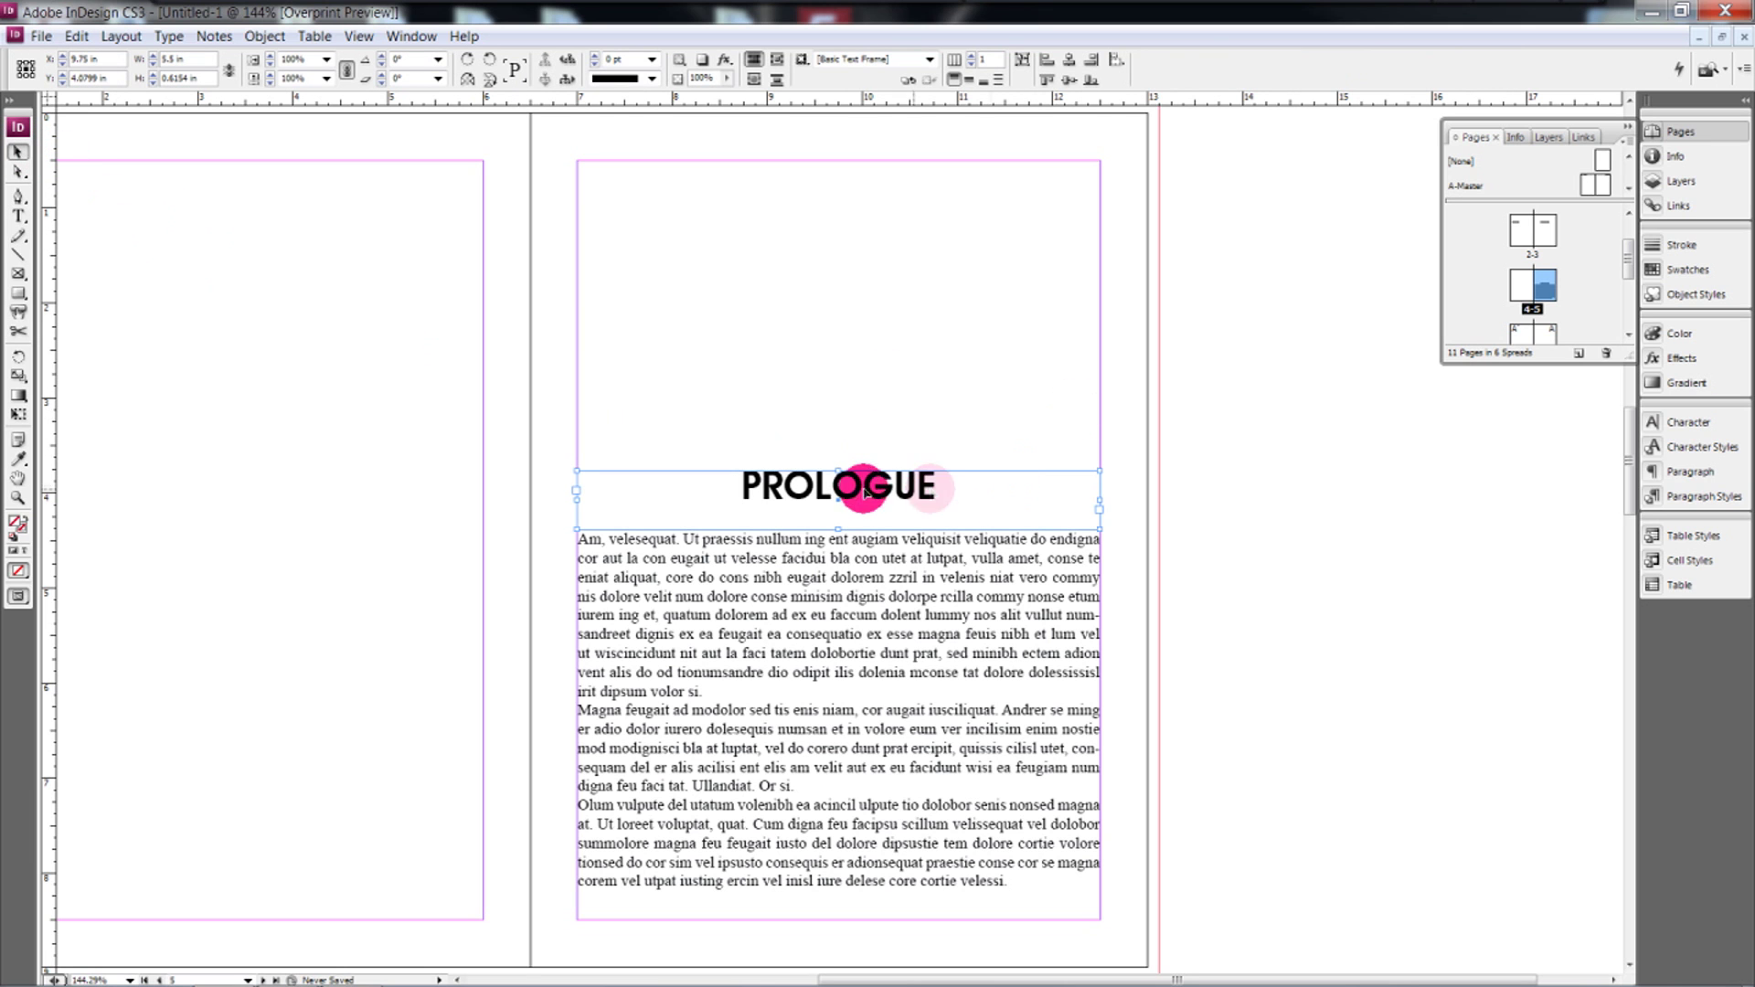
{"action": "left_click", "coordinate": [759, 491]}
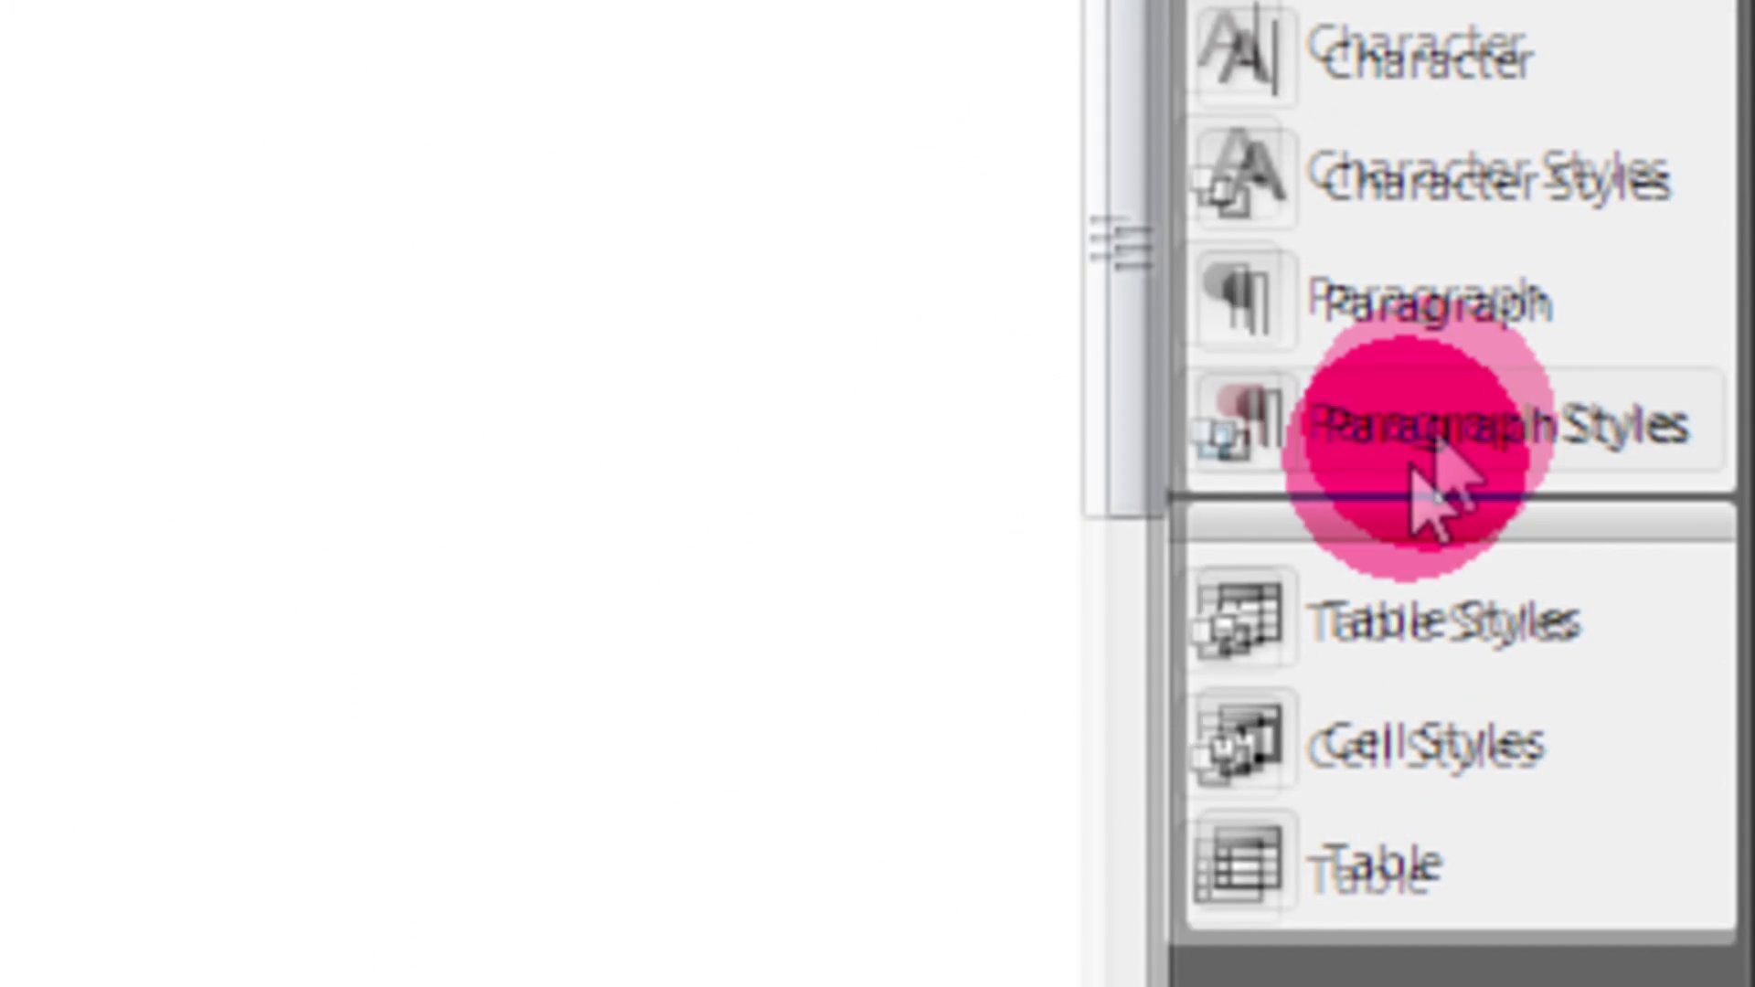
{"action": "left_click", "coordinate": [1696, 498]}
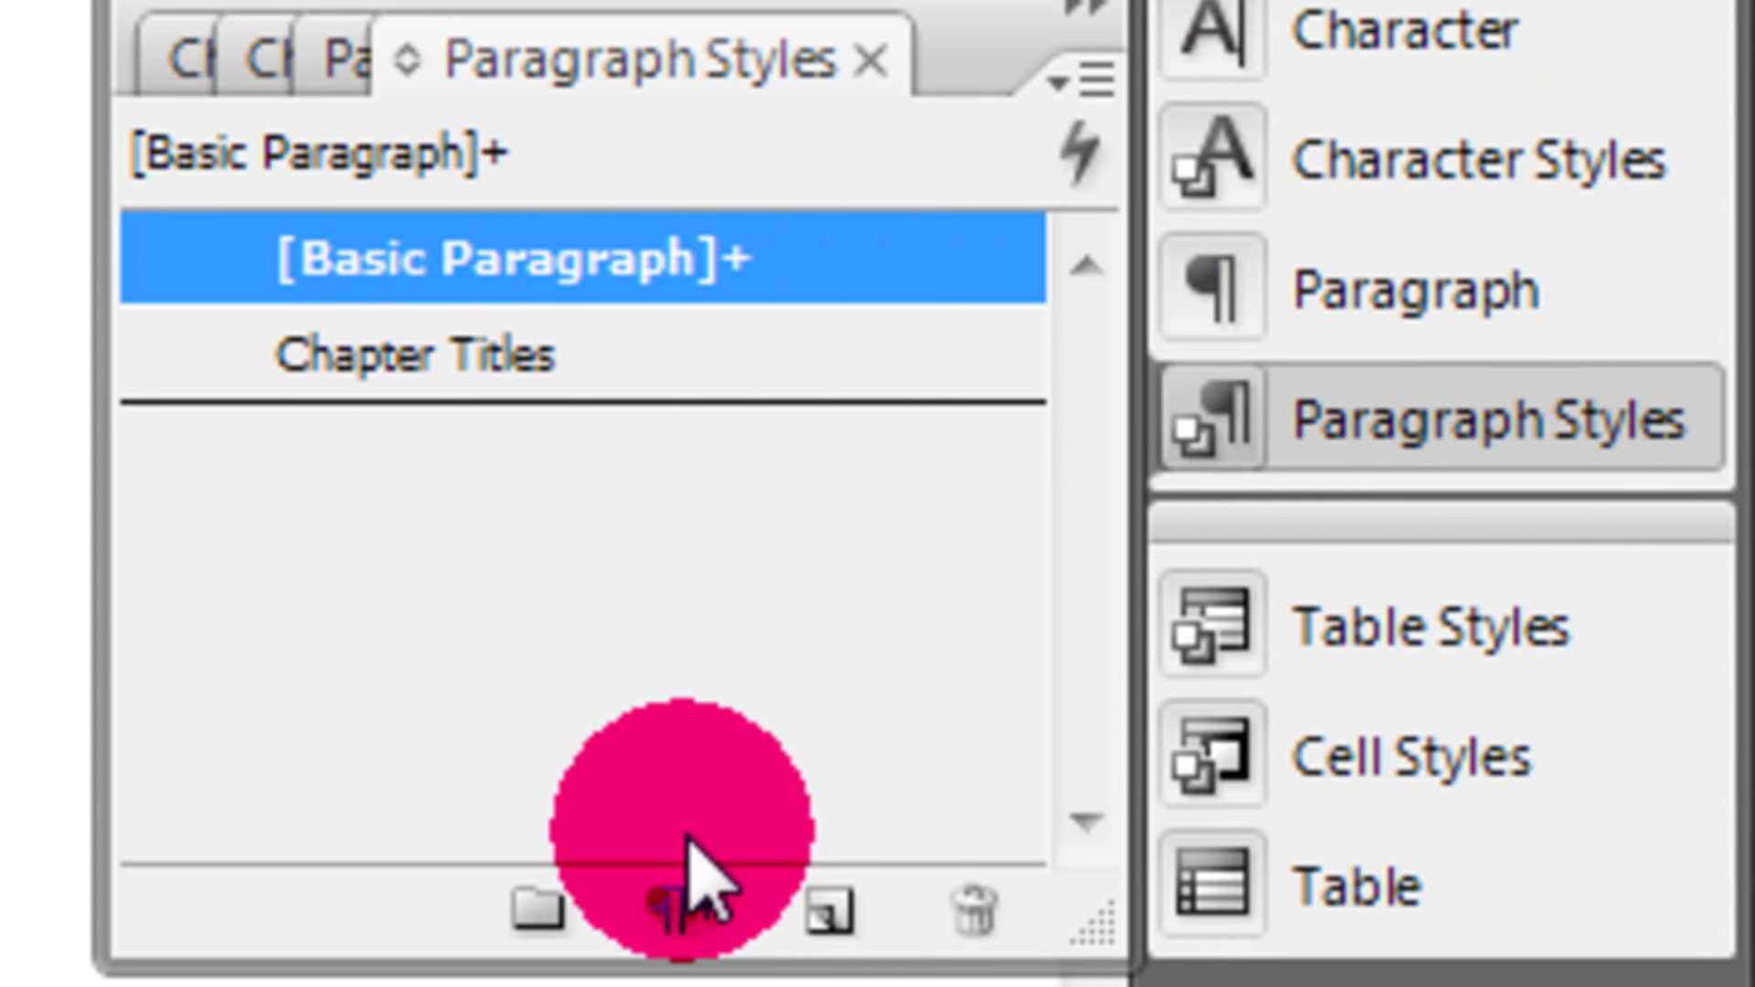
Step: Try creating a new paragraph style named 'Chapt', which triggers the duplicate-name warning
{"action": "left_click", "coordinate": [1087, 81]}
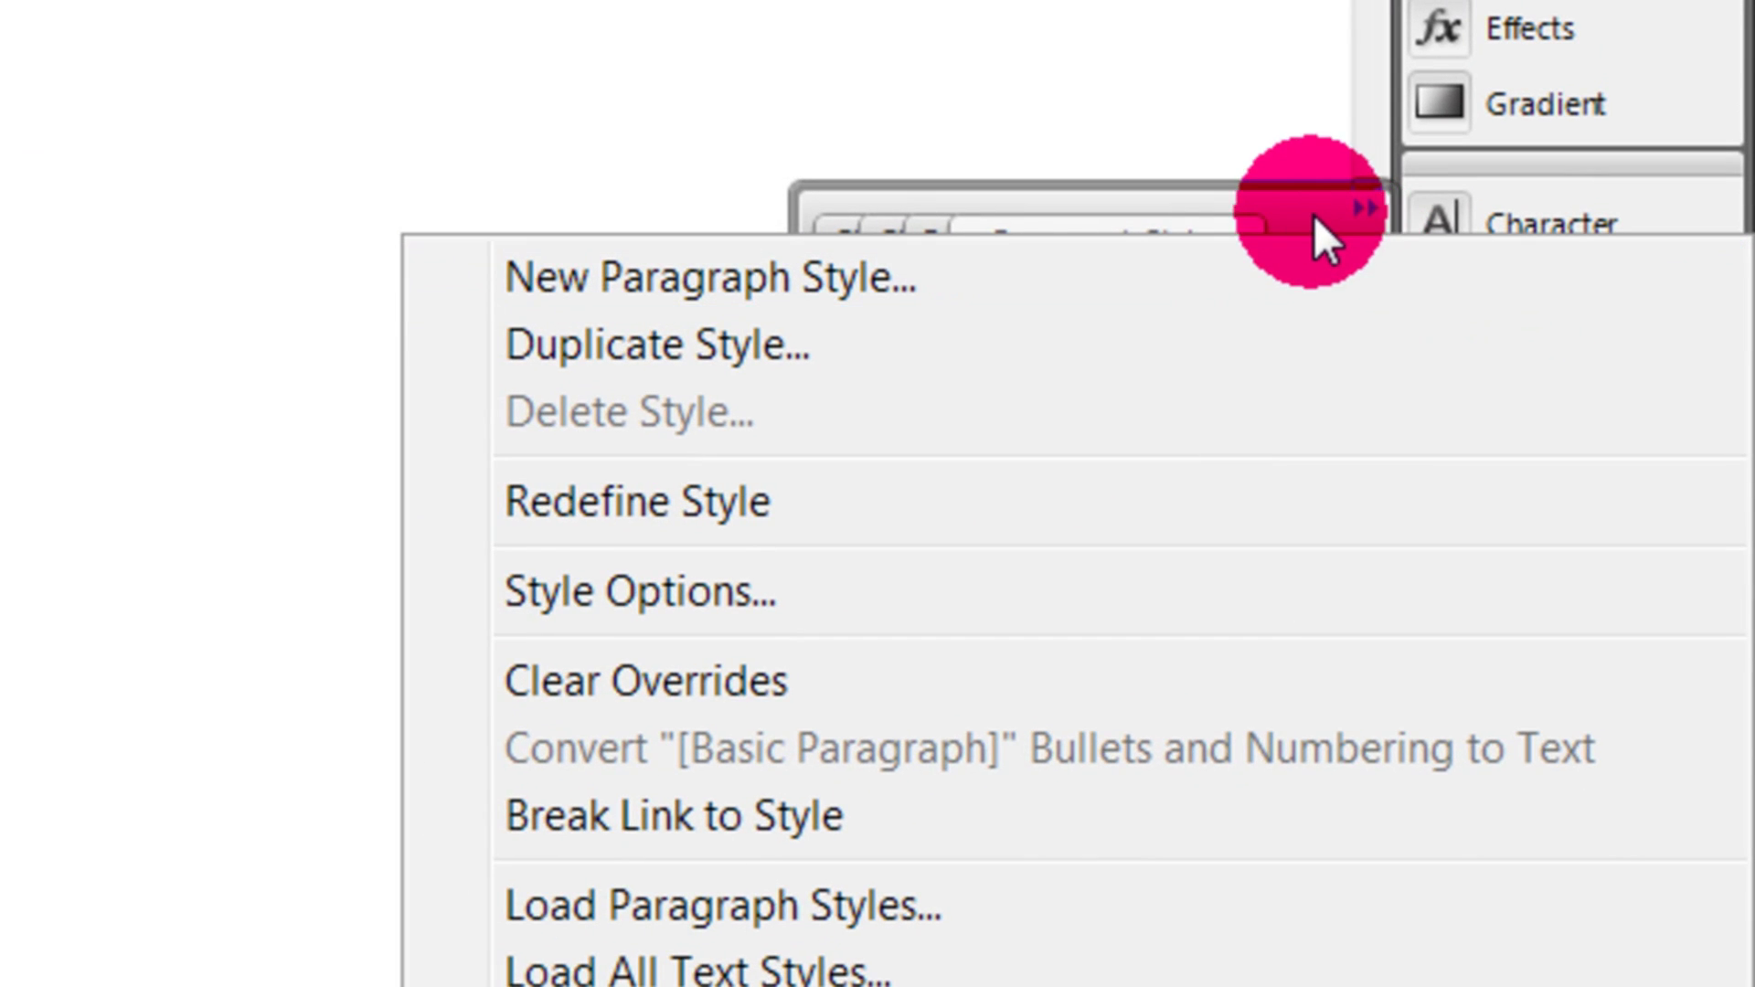
{"action": "left_click", "coordinate": [1061, 138]}
{"action": "left_click", "coordinate": [1353, 261]}
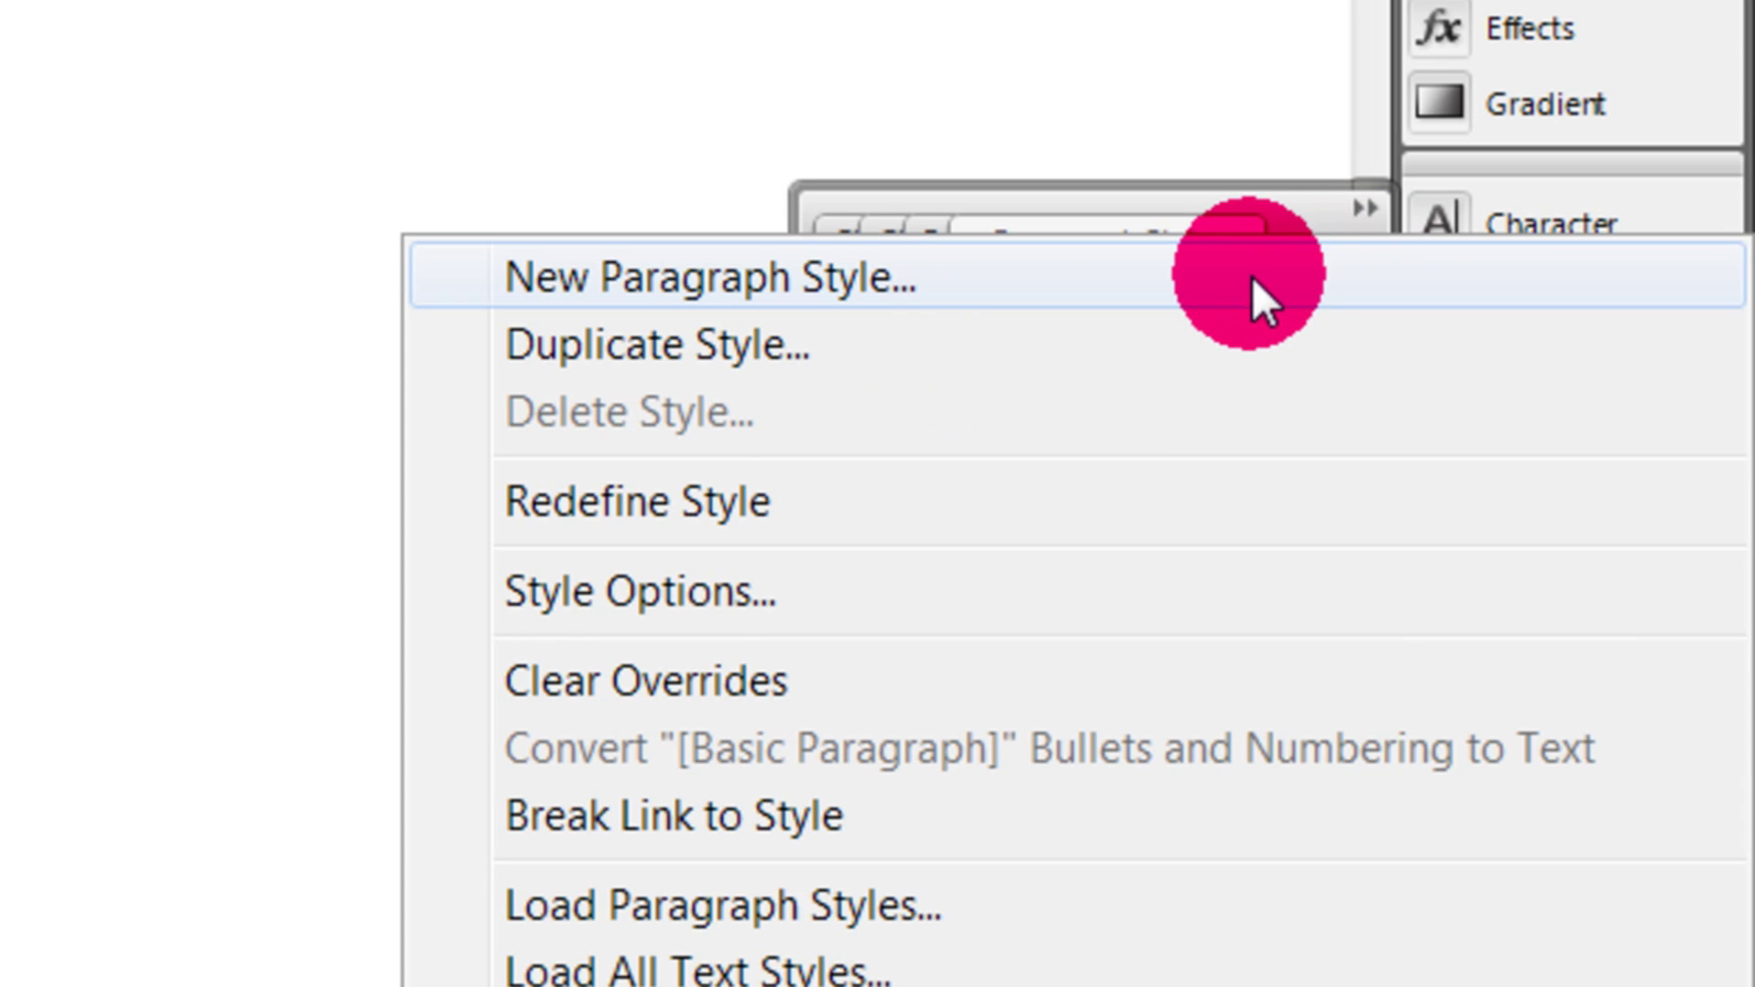
{"action": "left_click", "coordinate": [1225, 282]}
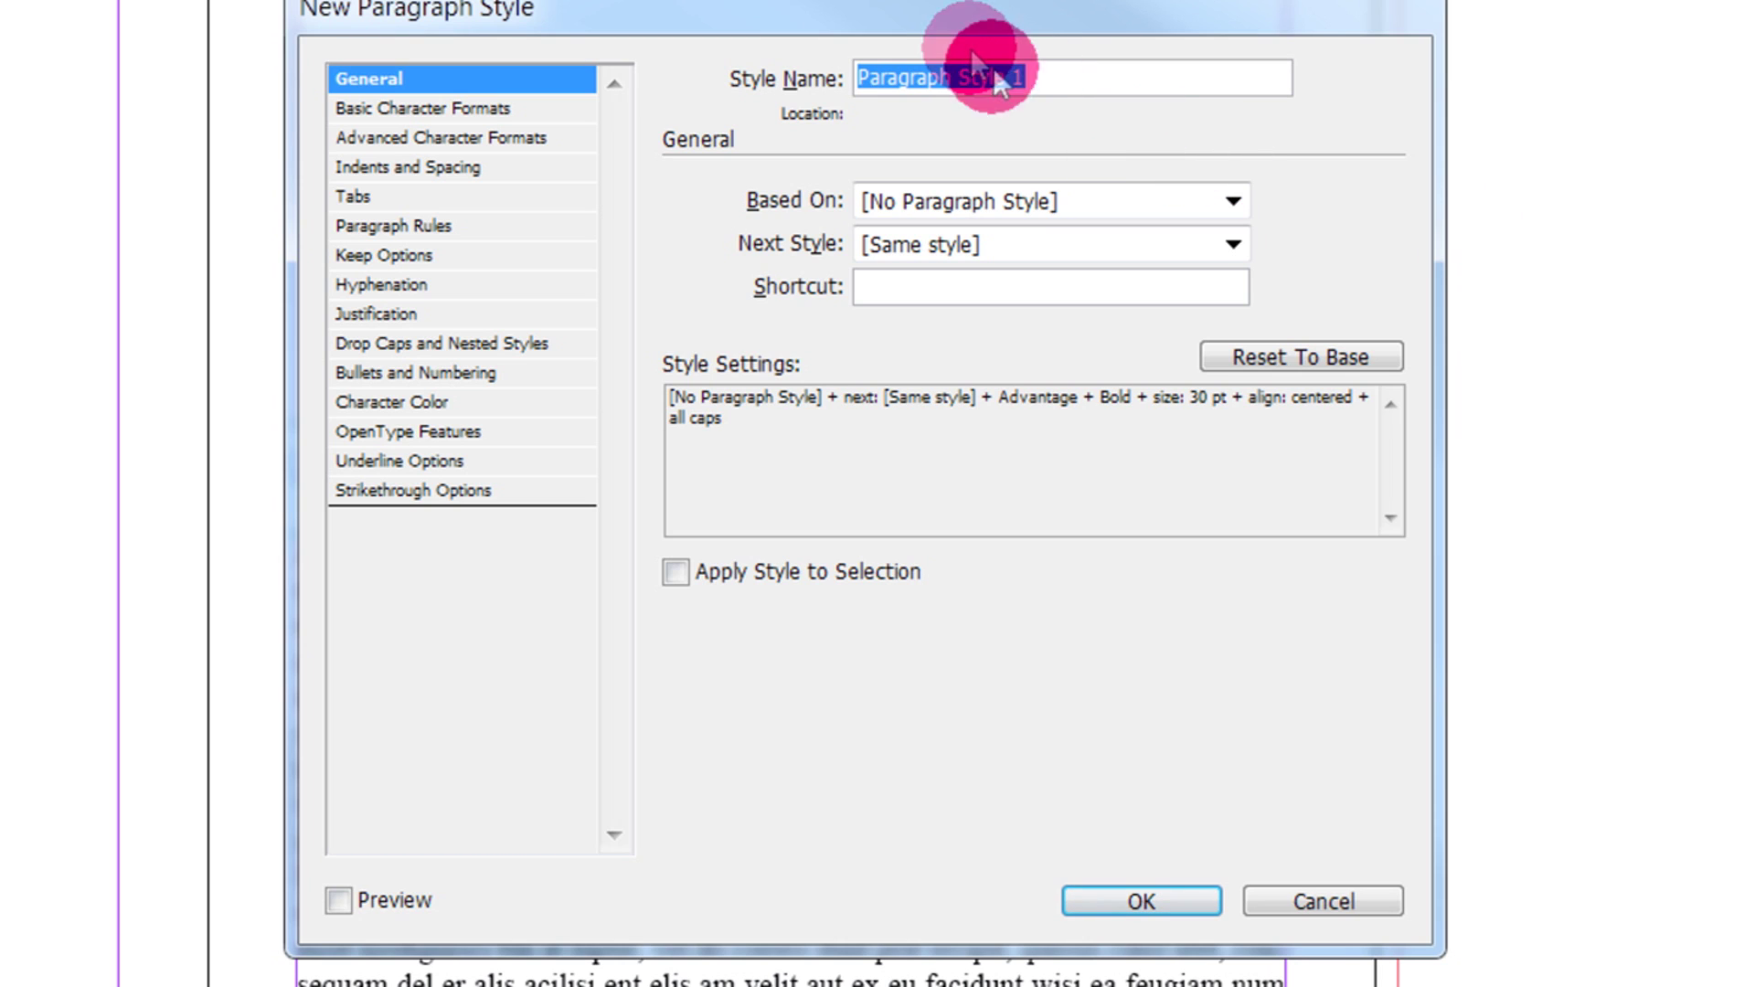
{"action": "type", "text": "Chapter Titles"}
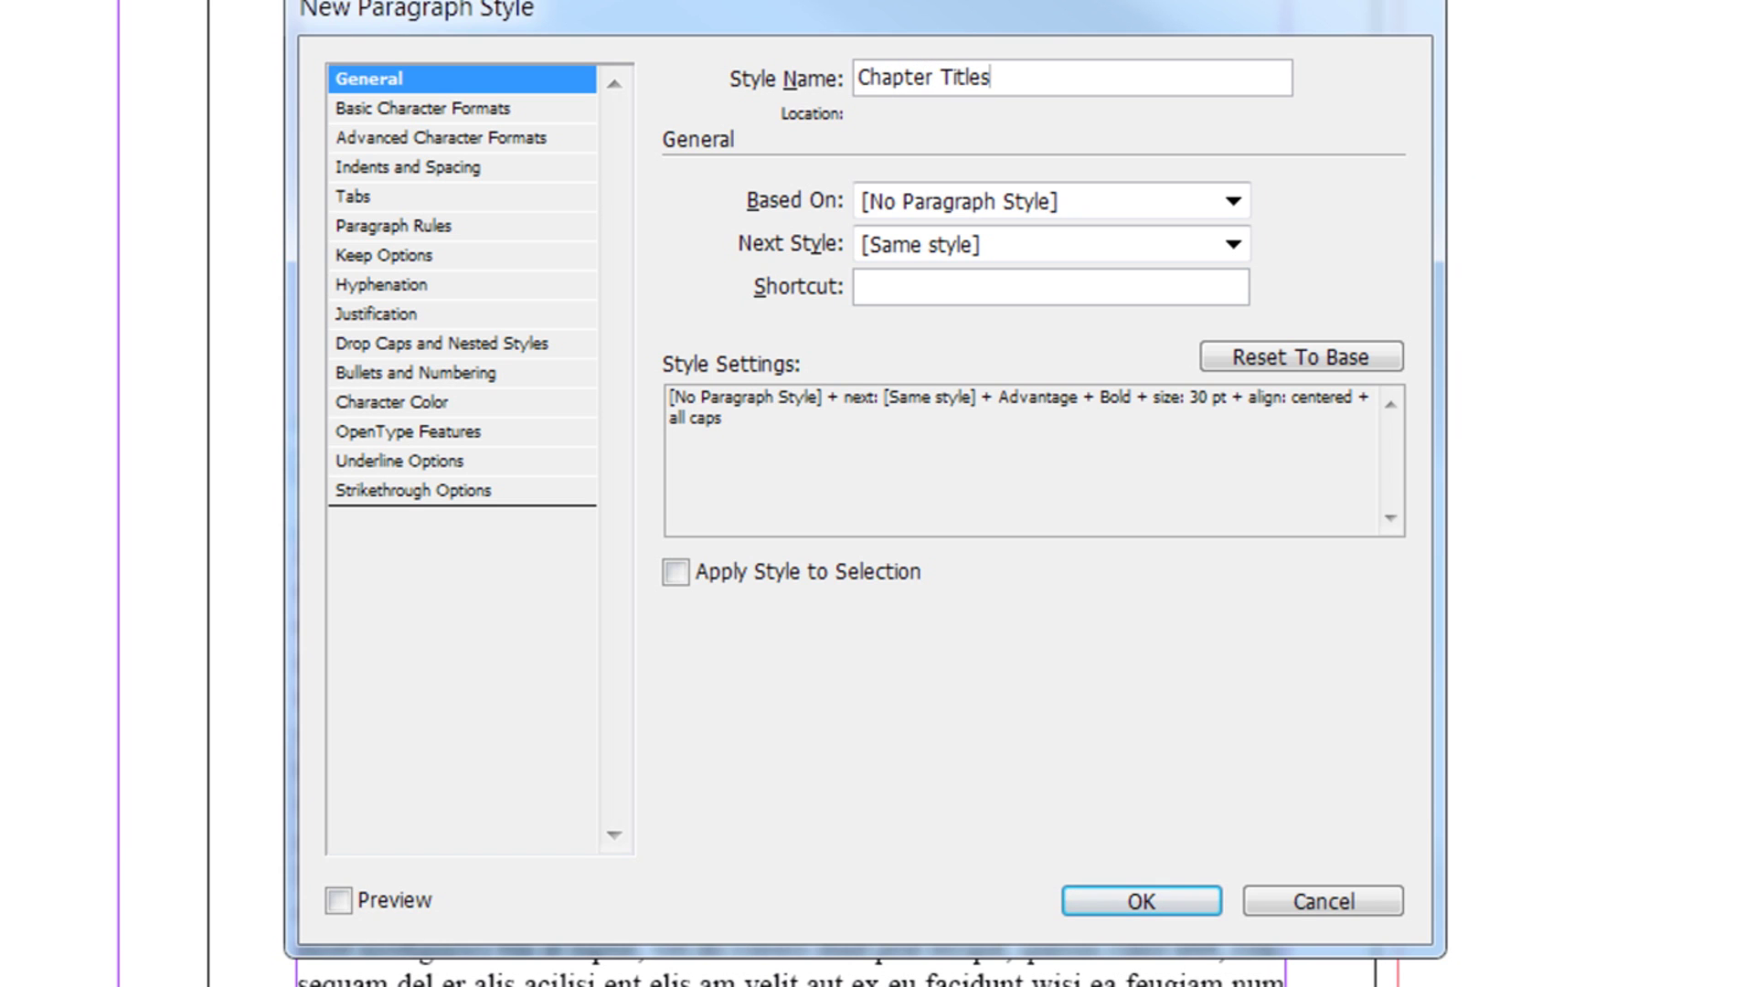
{"action": "left_click", "coordinate": [463, 110]}
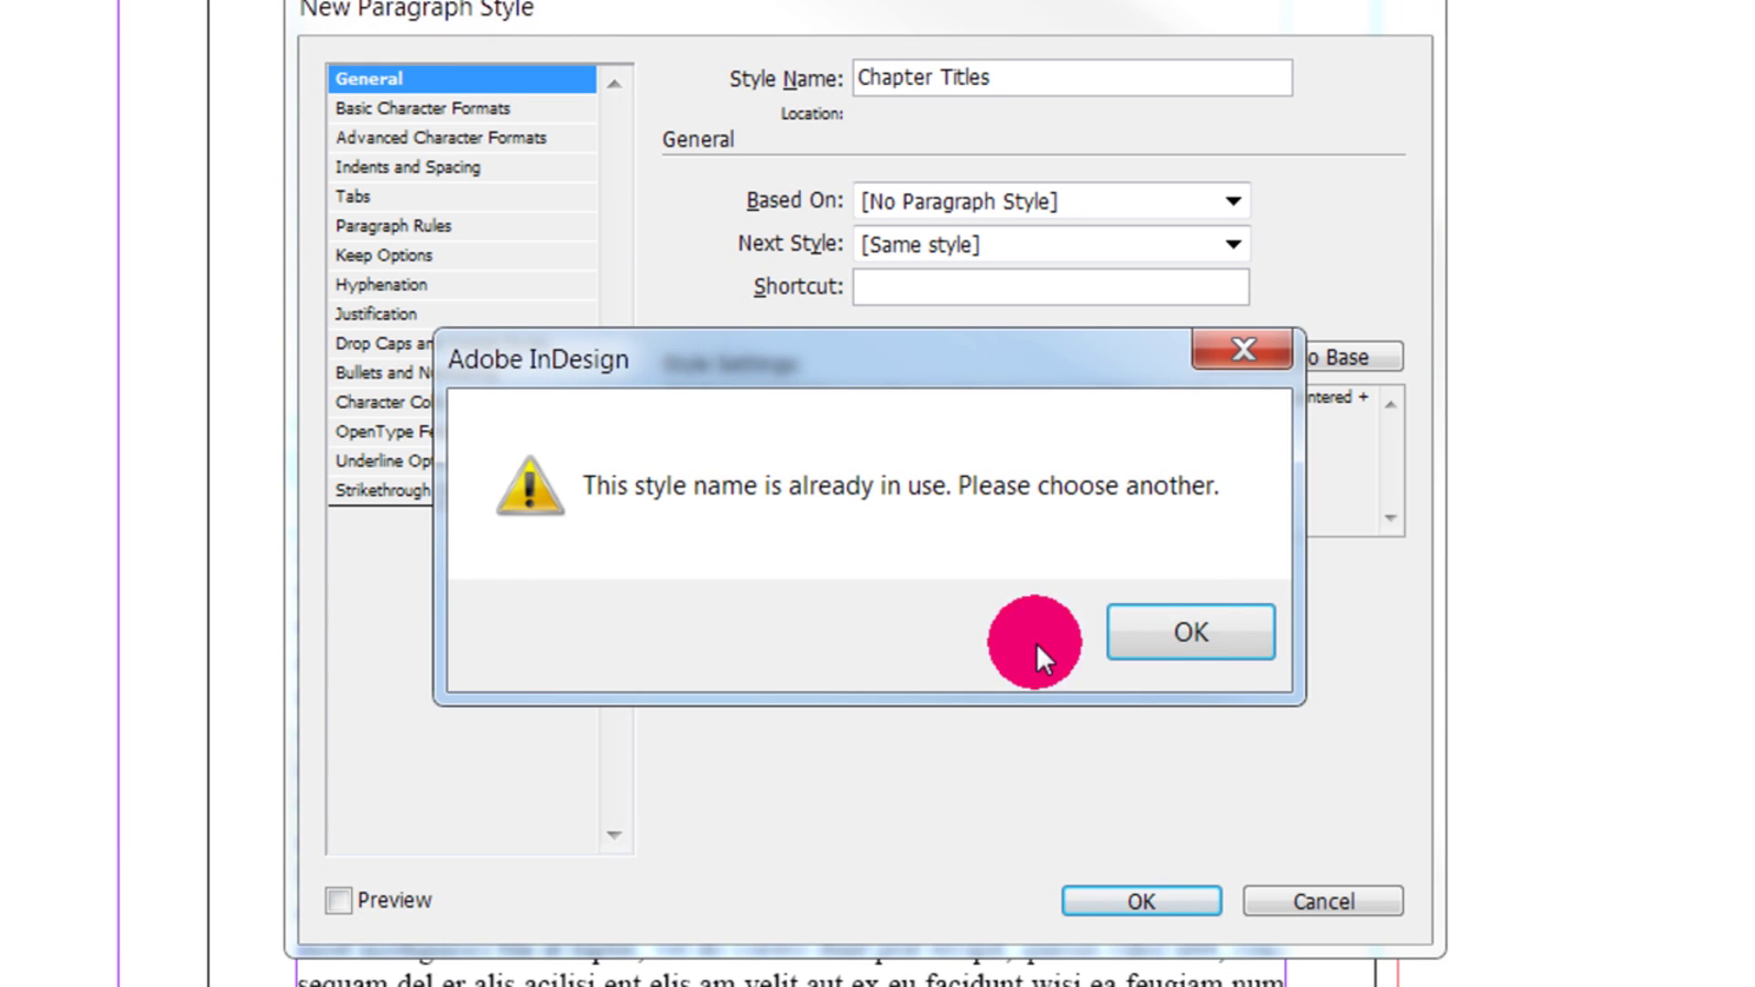
{"action": "left_click", "coordinate": [1199, 631]}
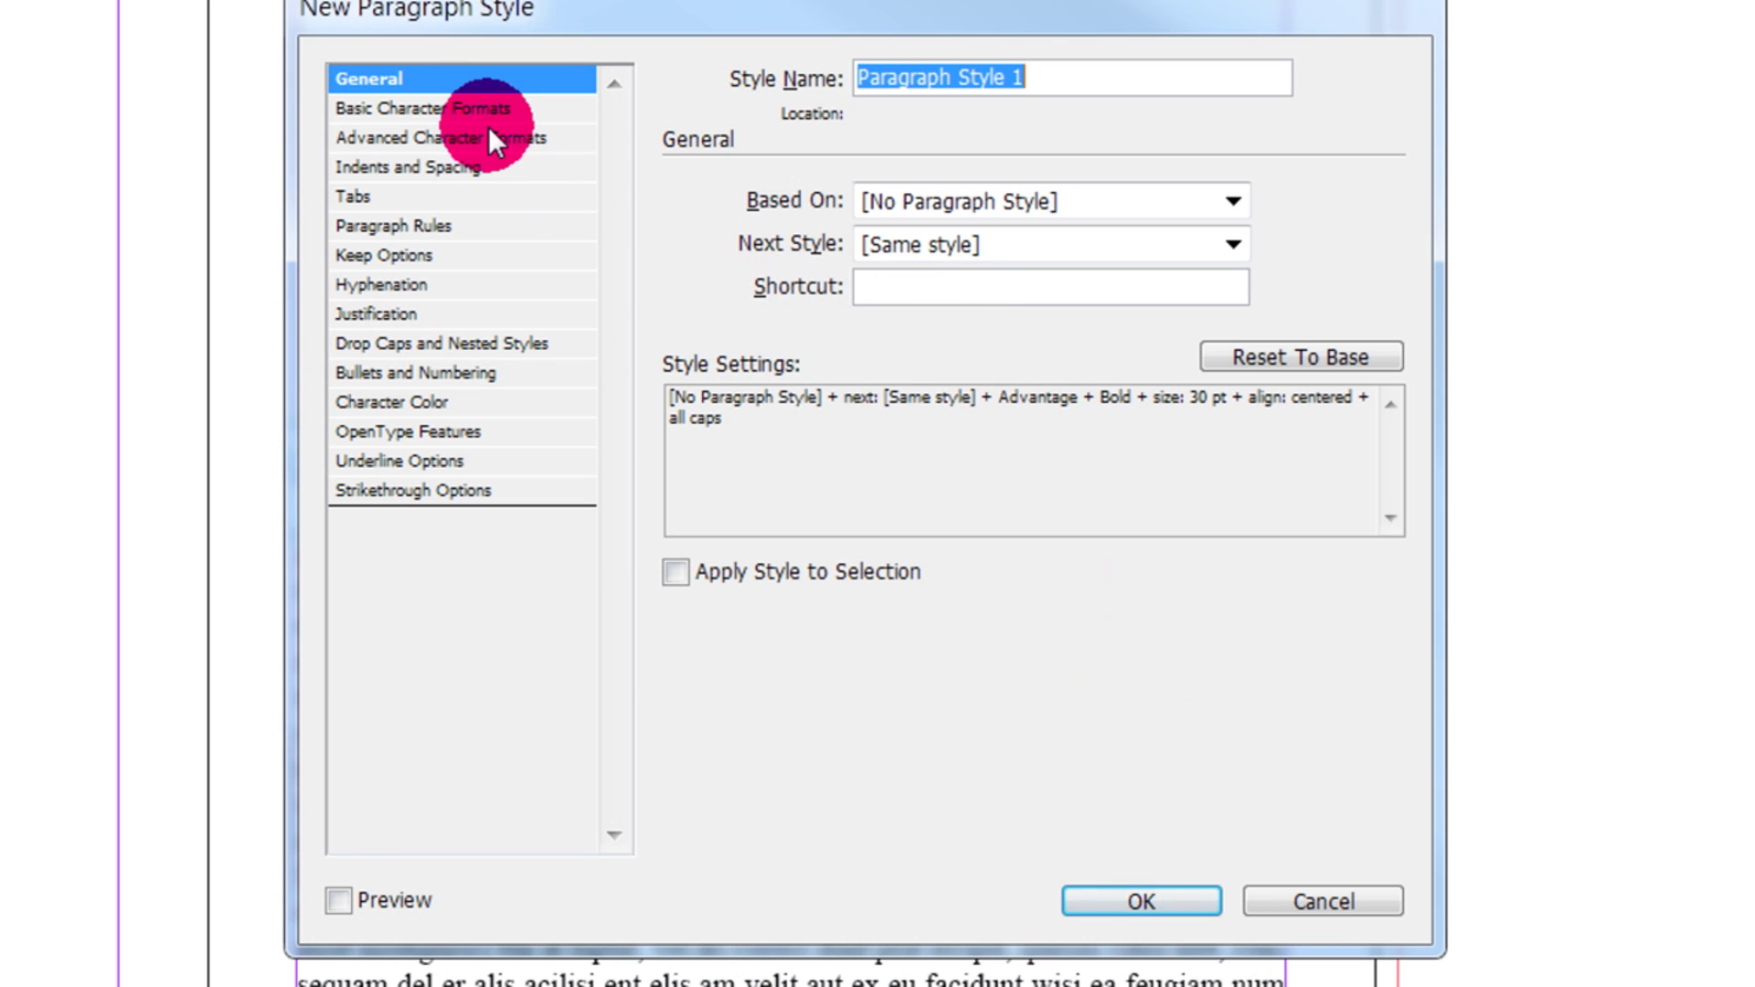
Step: Cancel the new style and apply the existing Chapter Titles style to the PROLOGUE heading
{"action": "left_click", "coordinate": [441, 106]}
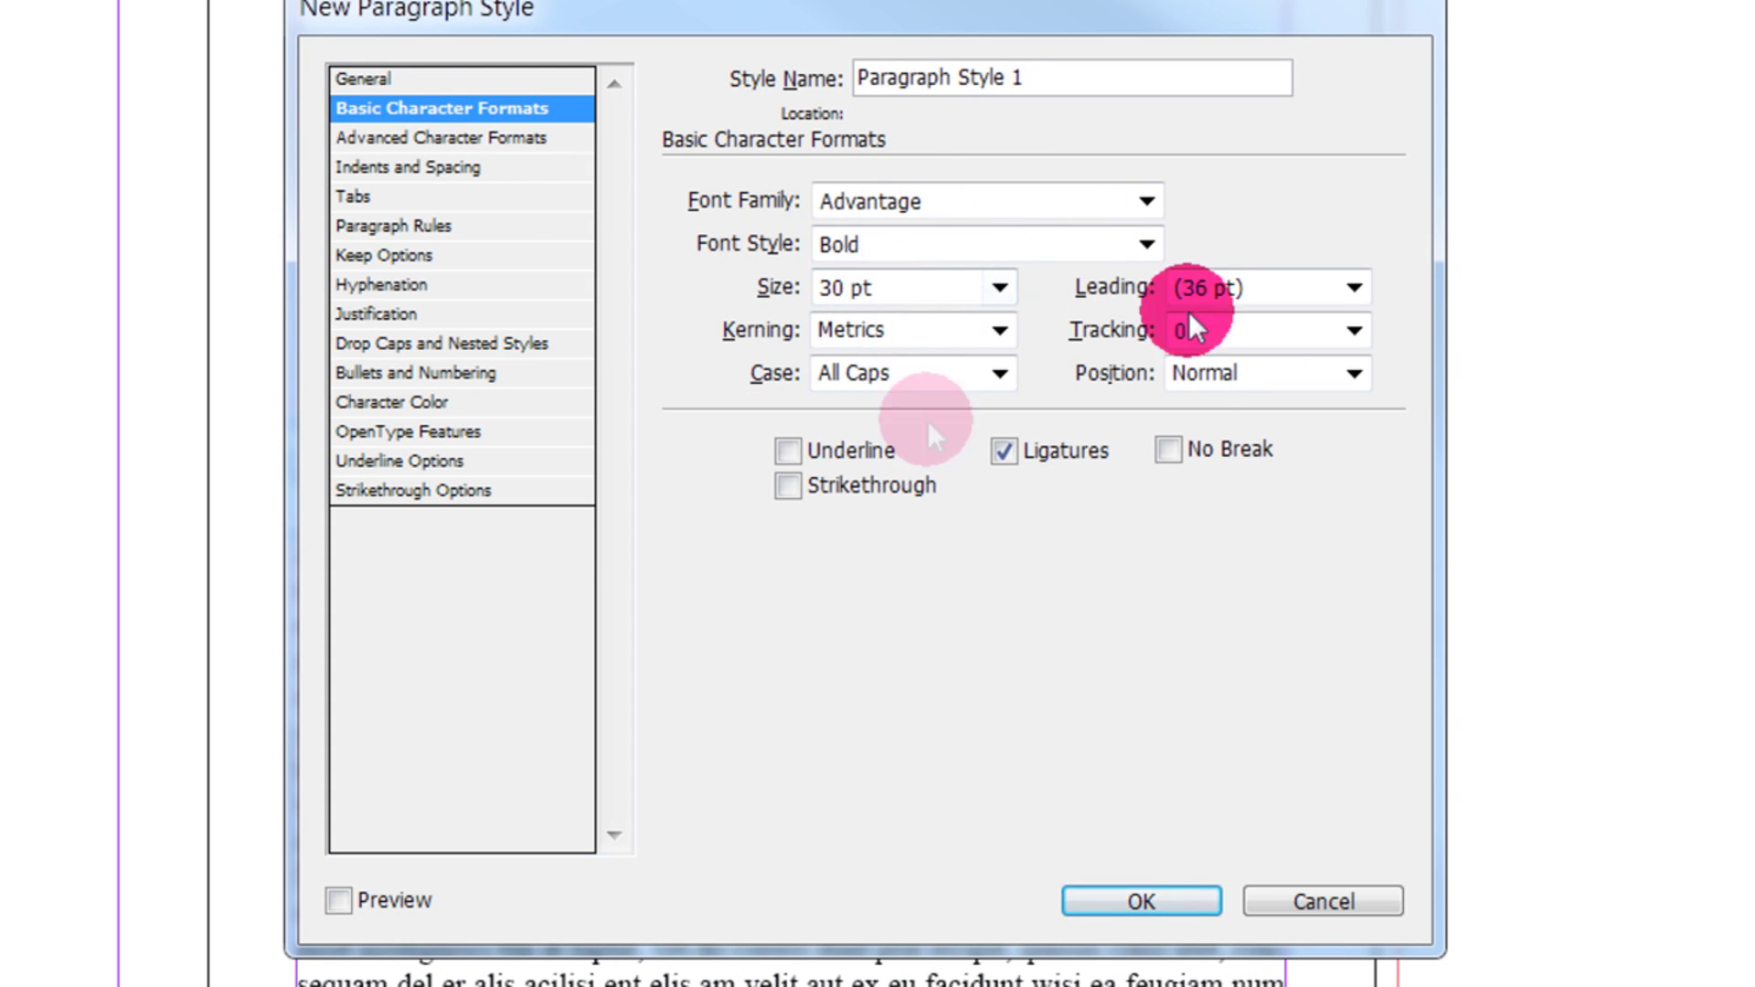
{"action": "left_click", "coordinate": [1291, 898]}
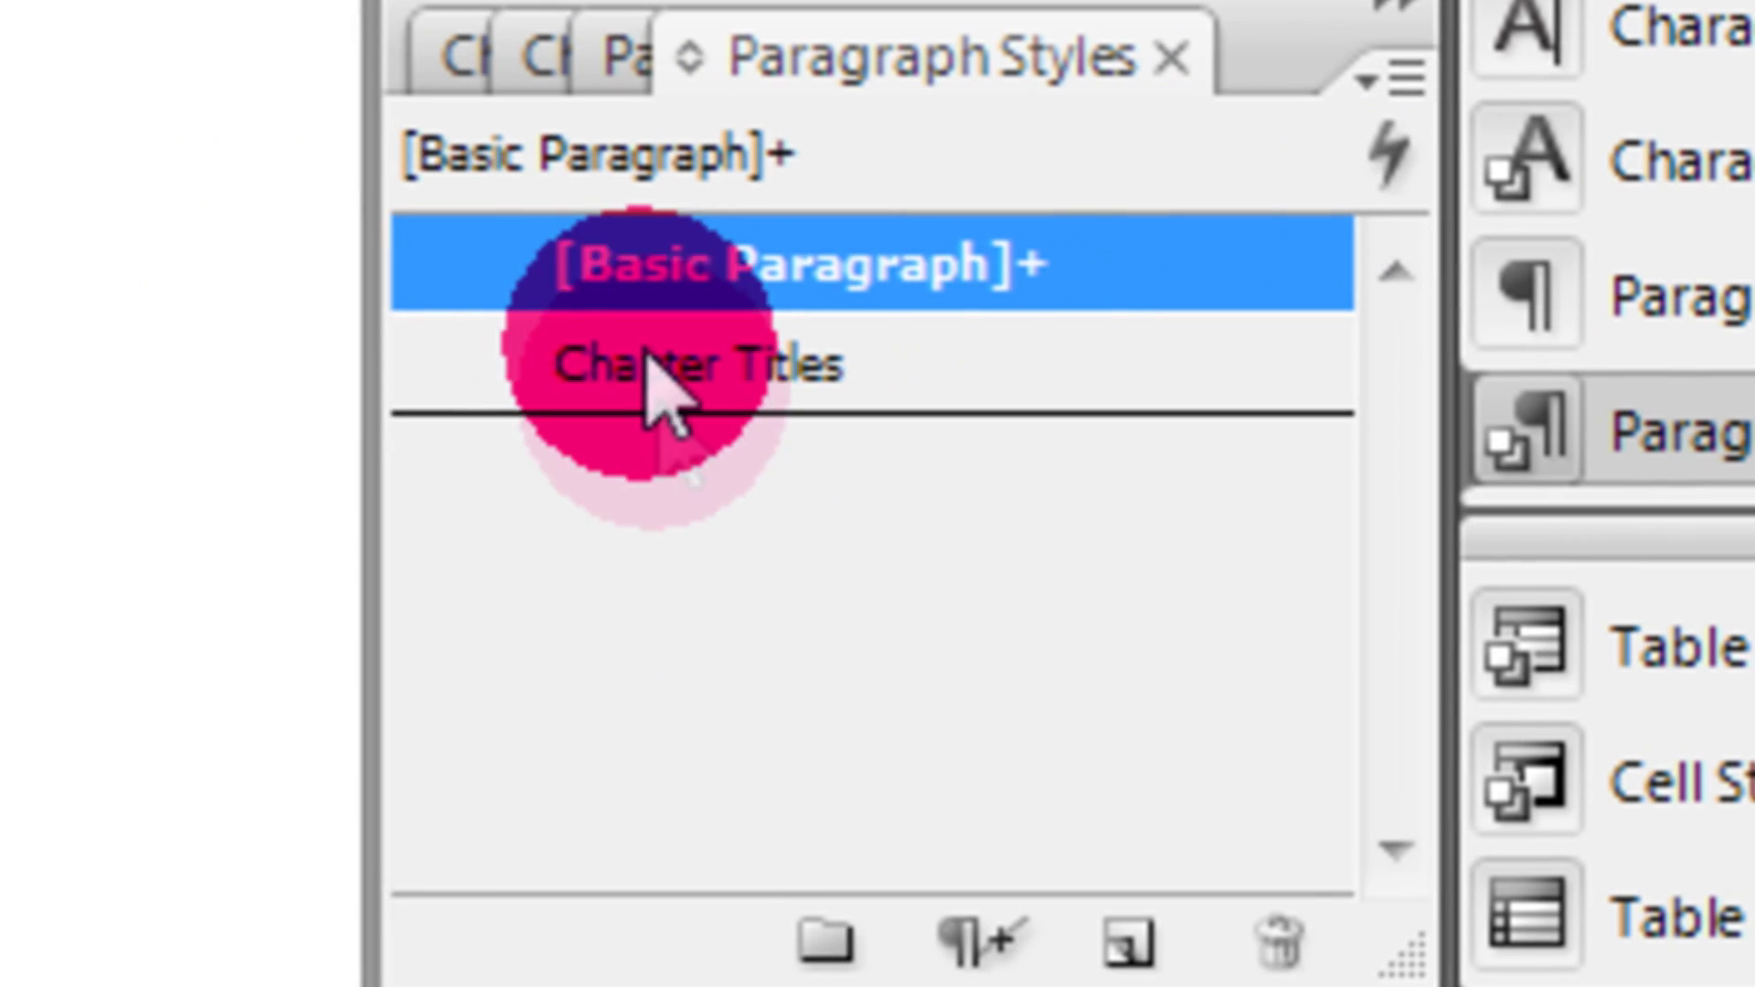
{"action": "left_click", "coordinate": [665, 393]}
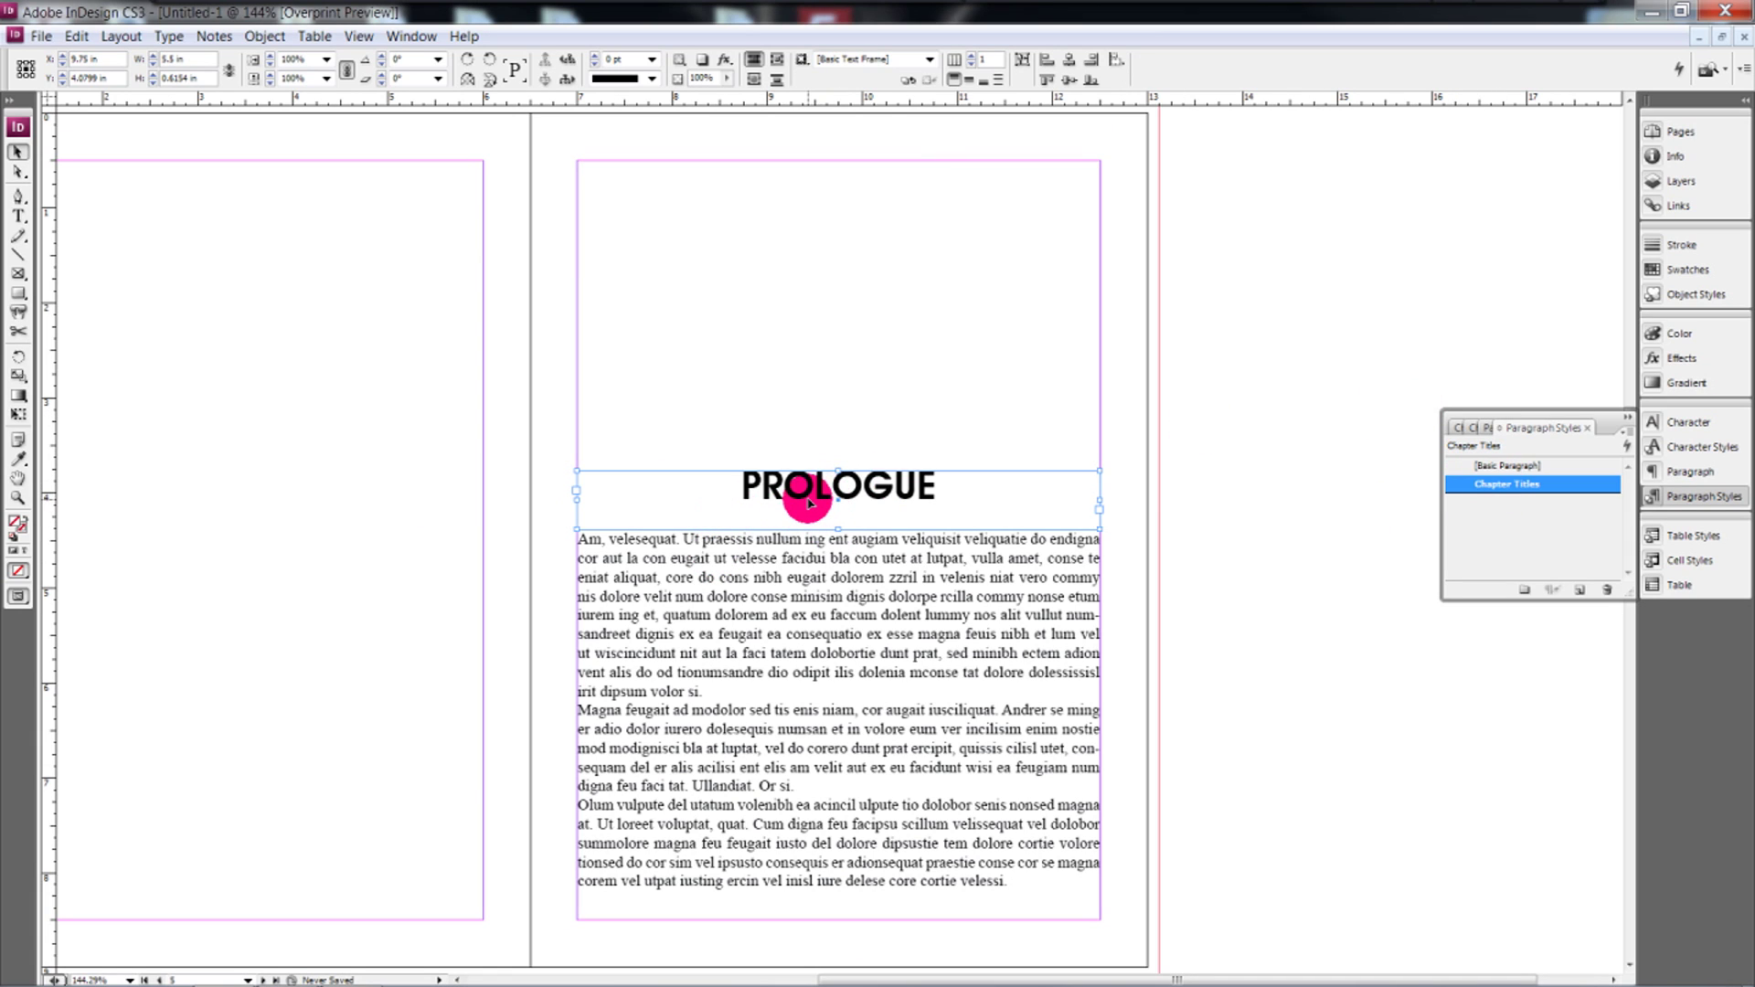
{"action": "left_click", "coordinate": [1623, 422]}
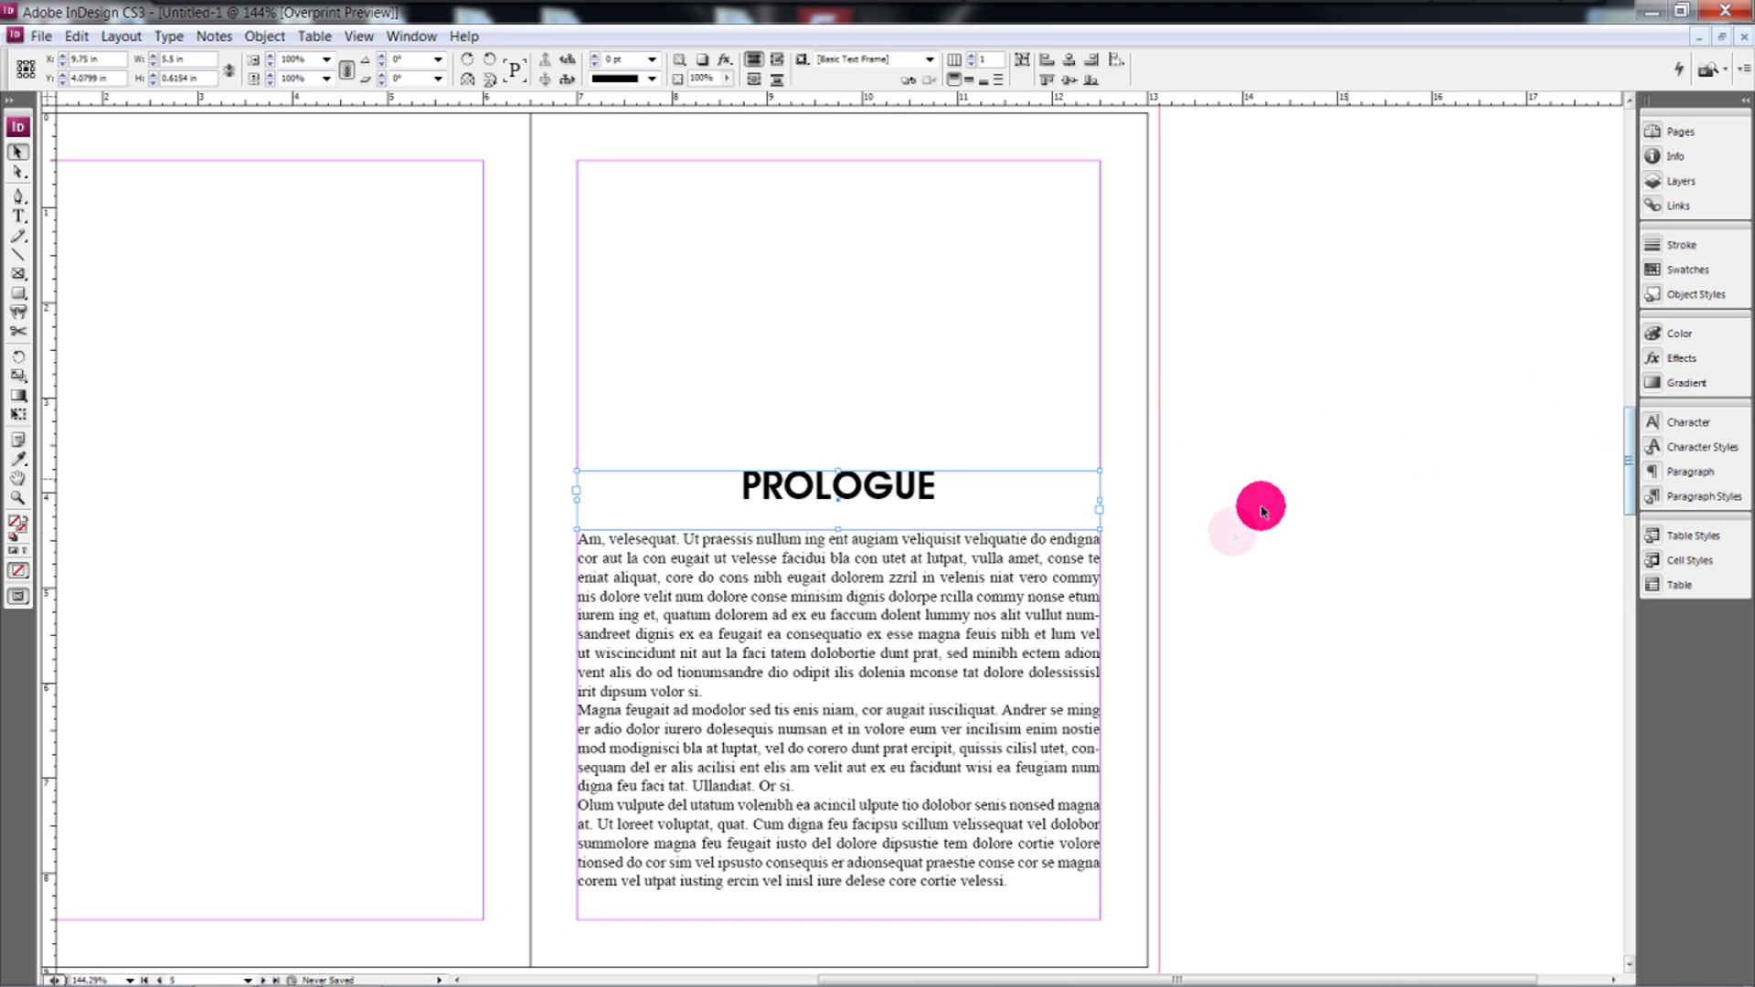
Step: Expand the Pages panel, view spread 6-7, then compare it with the A-Master headers
{"action": "left_click", "coordinate": [1695, 142]}
{"action": "left_click_drag", "start_coordinate": [1626, 360], "coordinate": [1634, 606]}
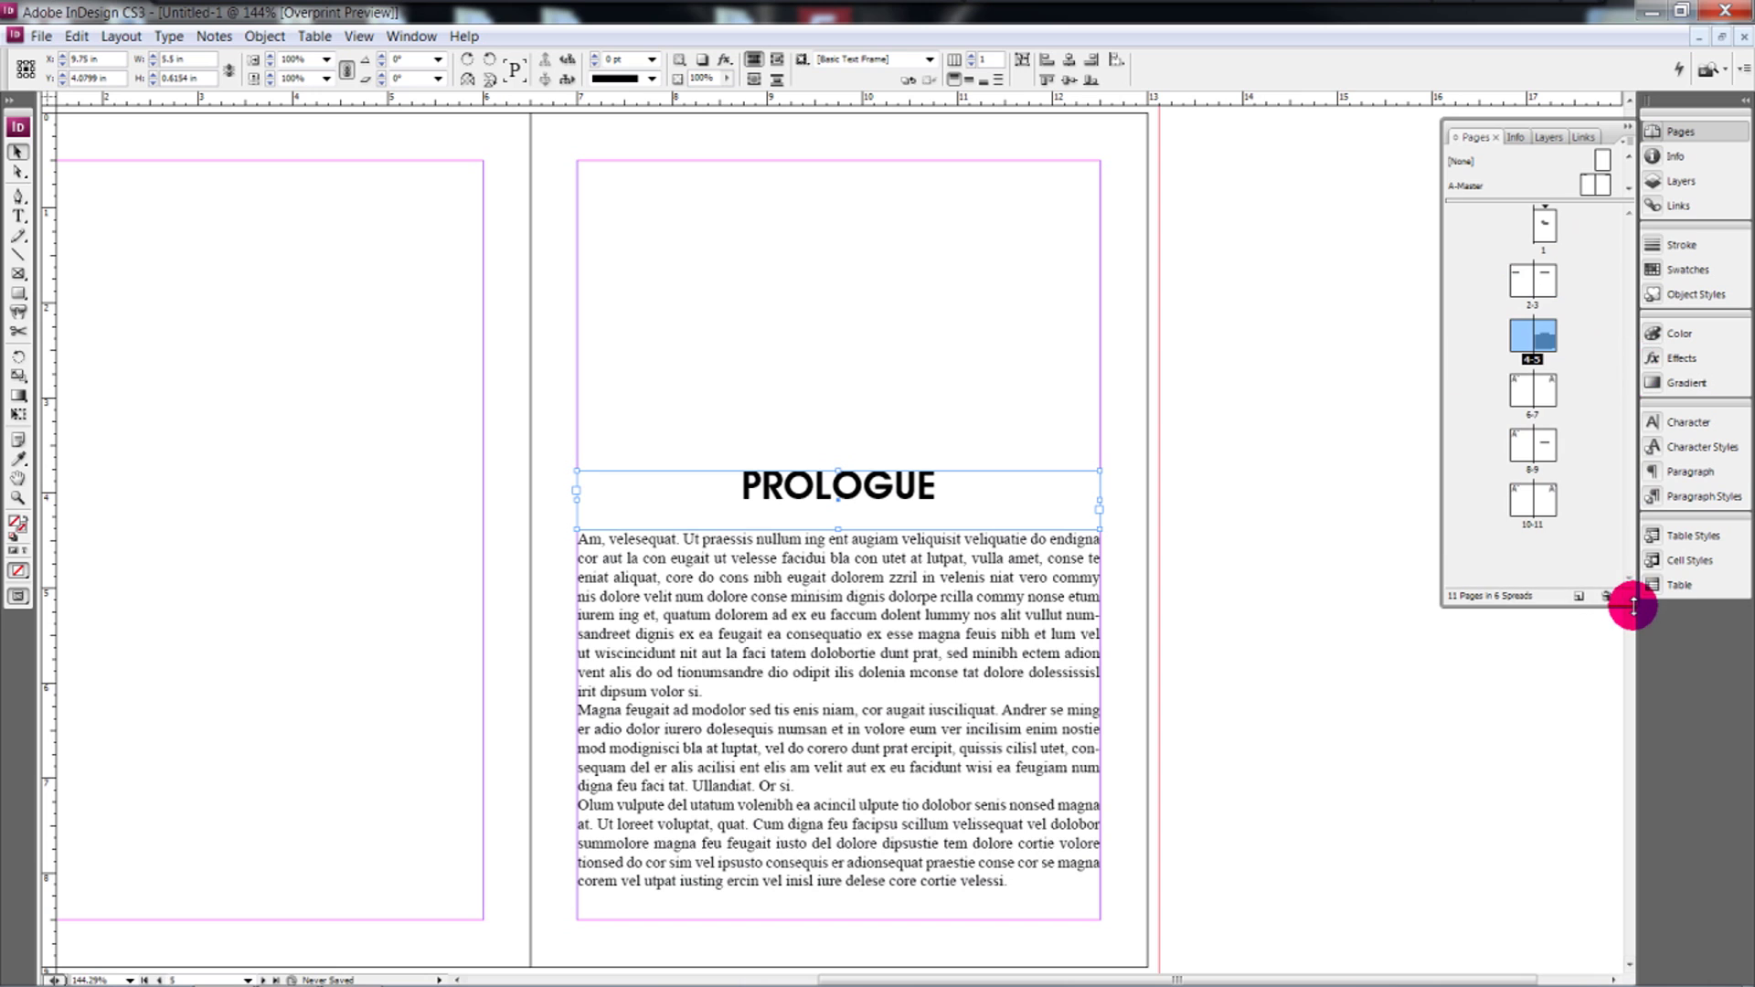
{"action": "double_click", "coordinate": [1522, 397]}
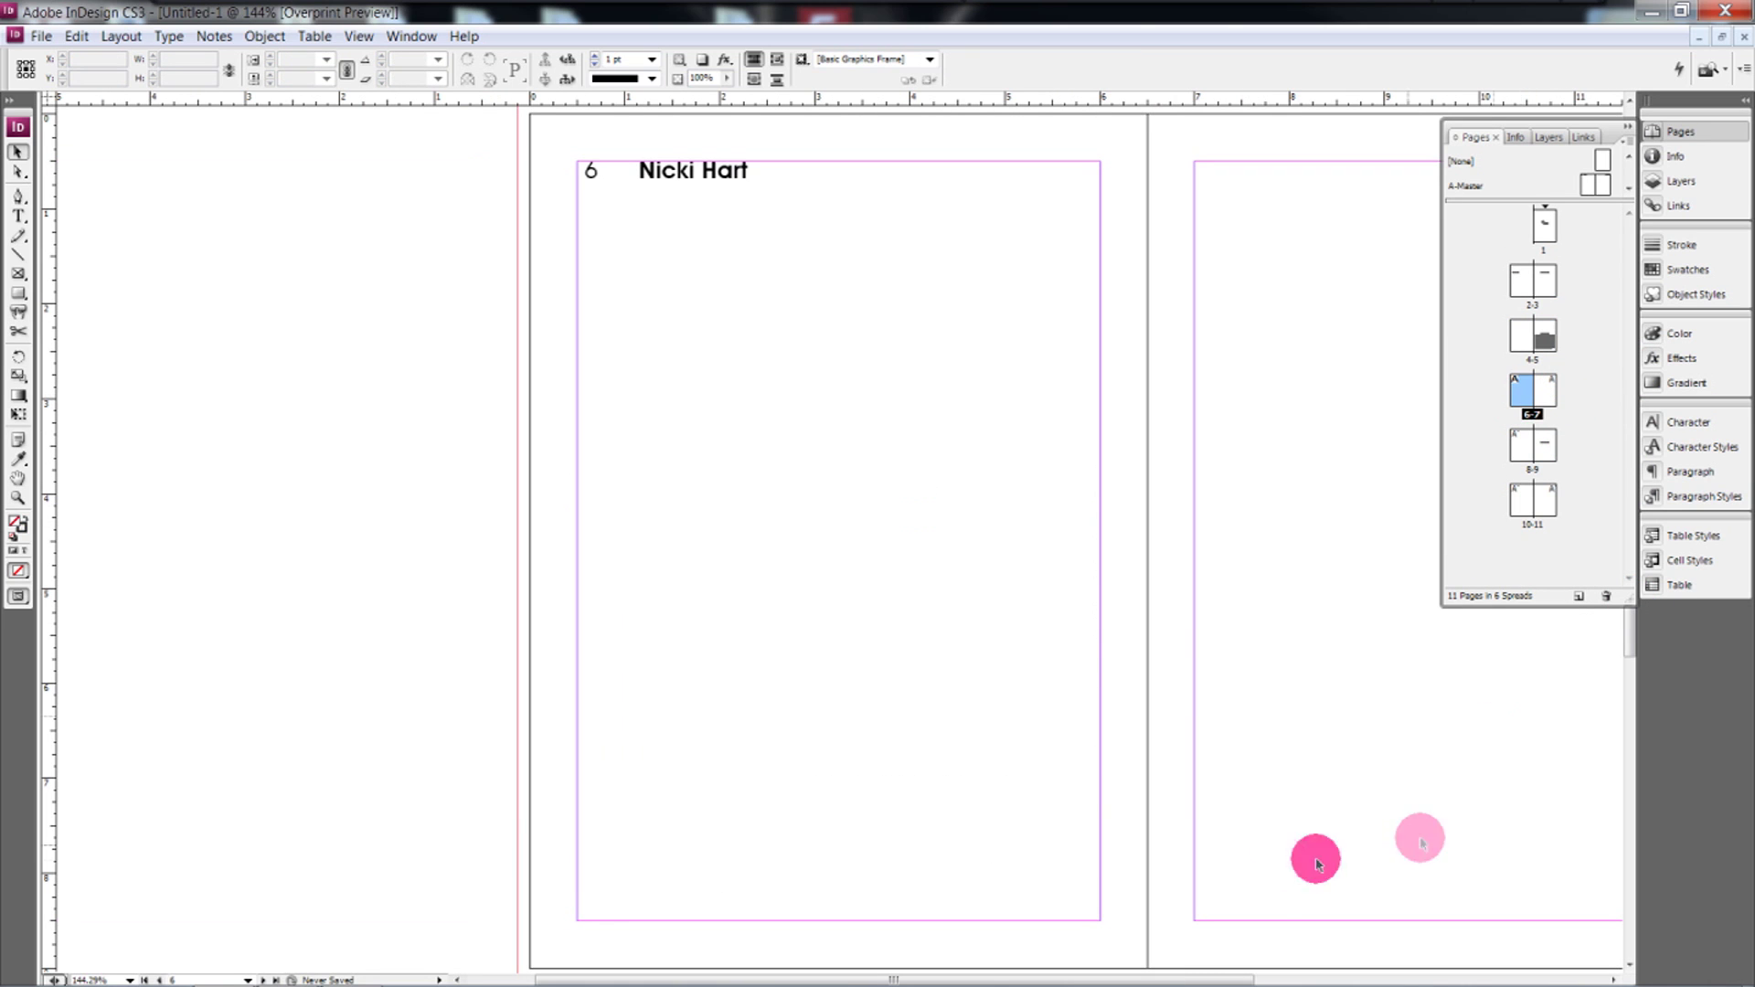
{"action": "left_click_drag", "start_coordinate": [1241, 976], "coordinate": [1398, 936]}
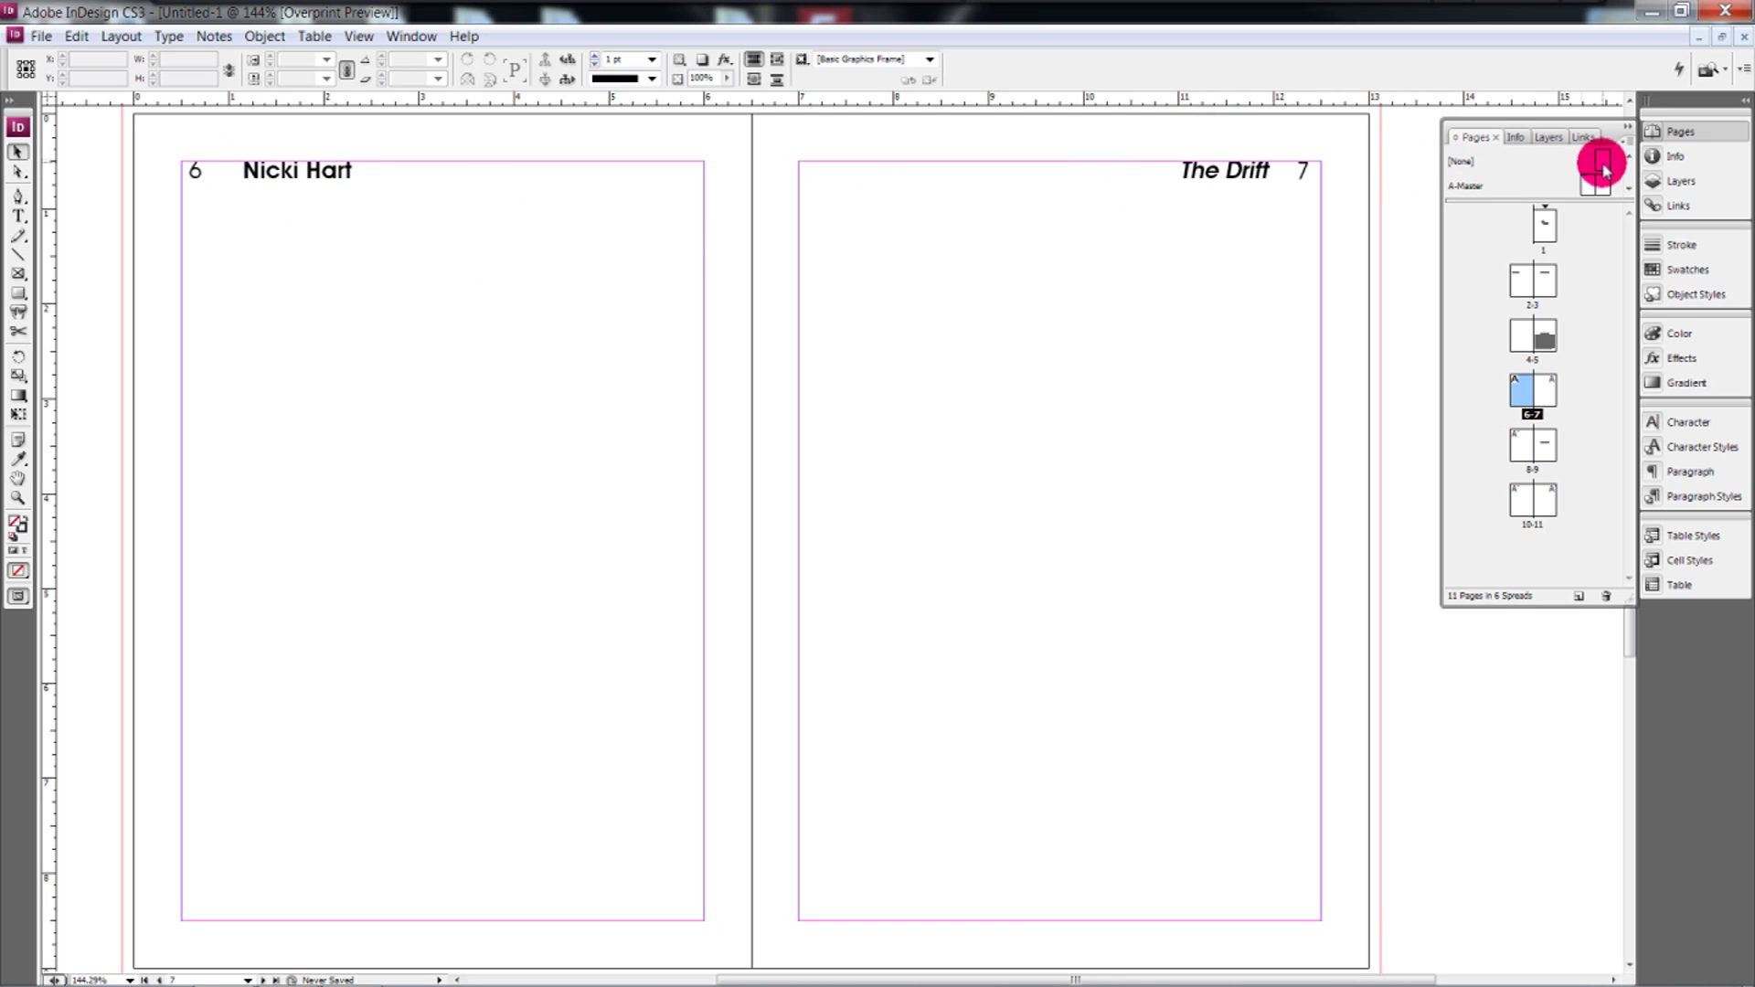
{"action": "double_click", "coordinate": [1586, 187]}
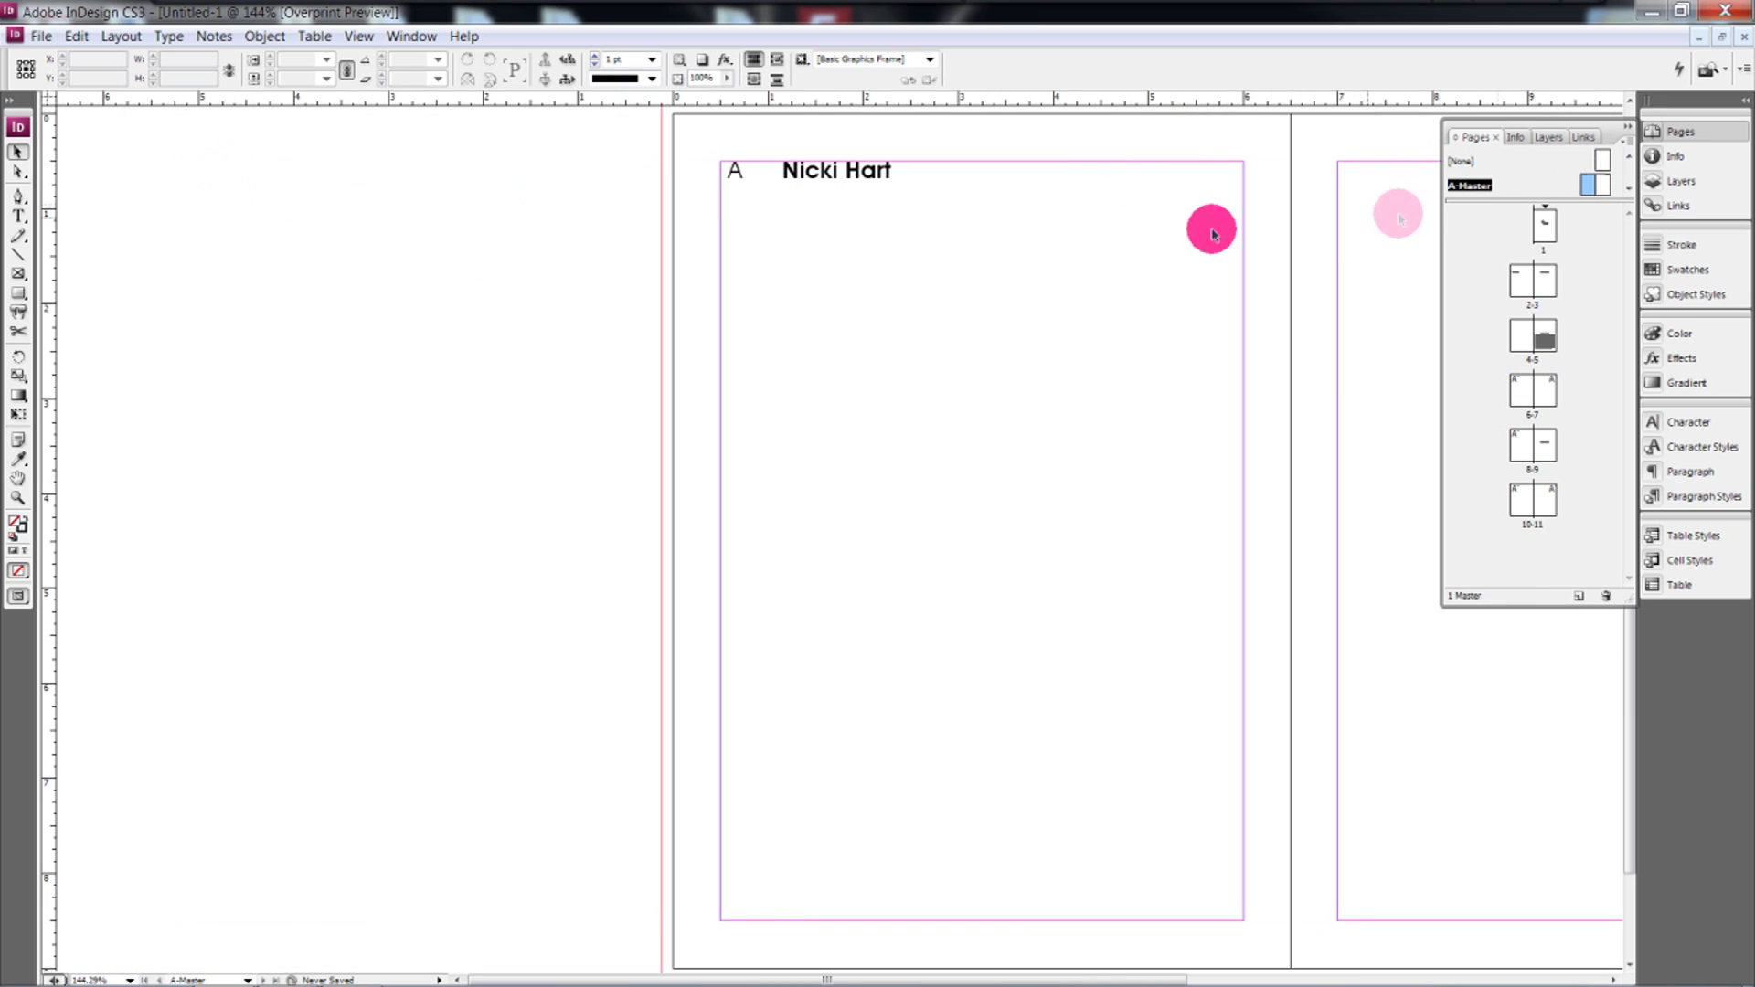
Step: Return to page 6 and select pages 6 through 8
{"action": "double_click", "coordinate": [1521, 393]}
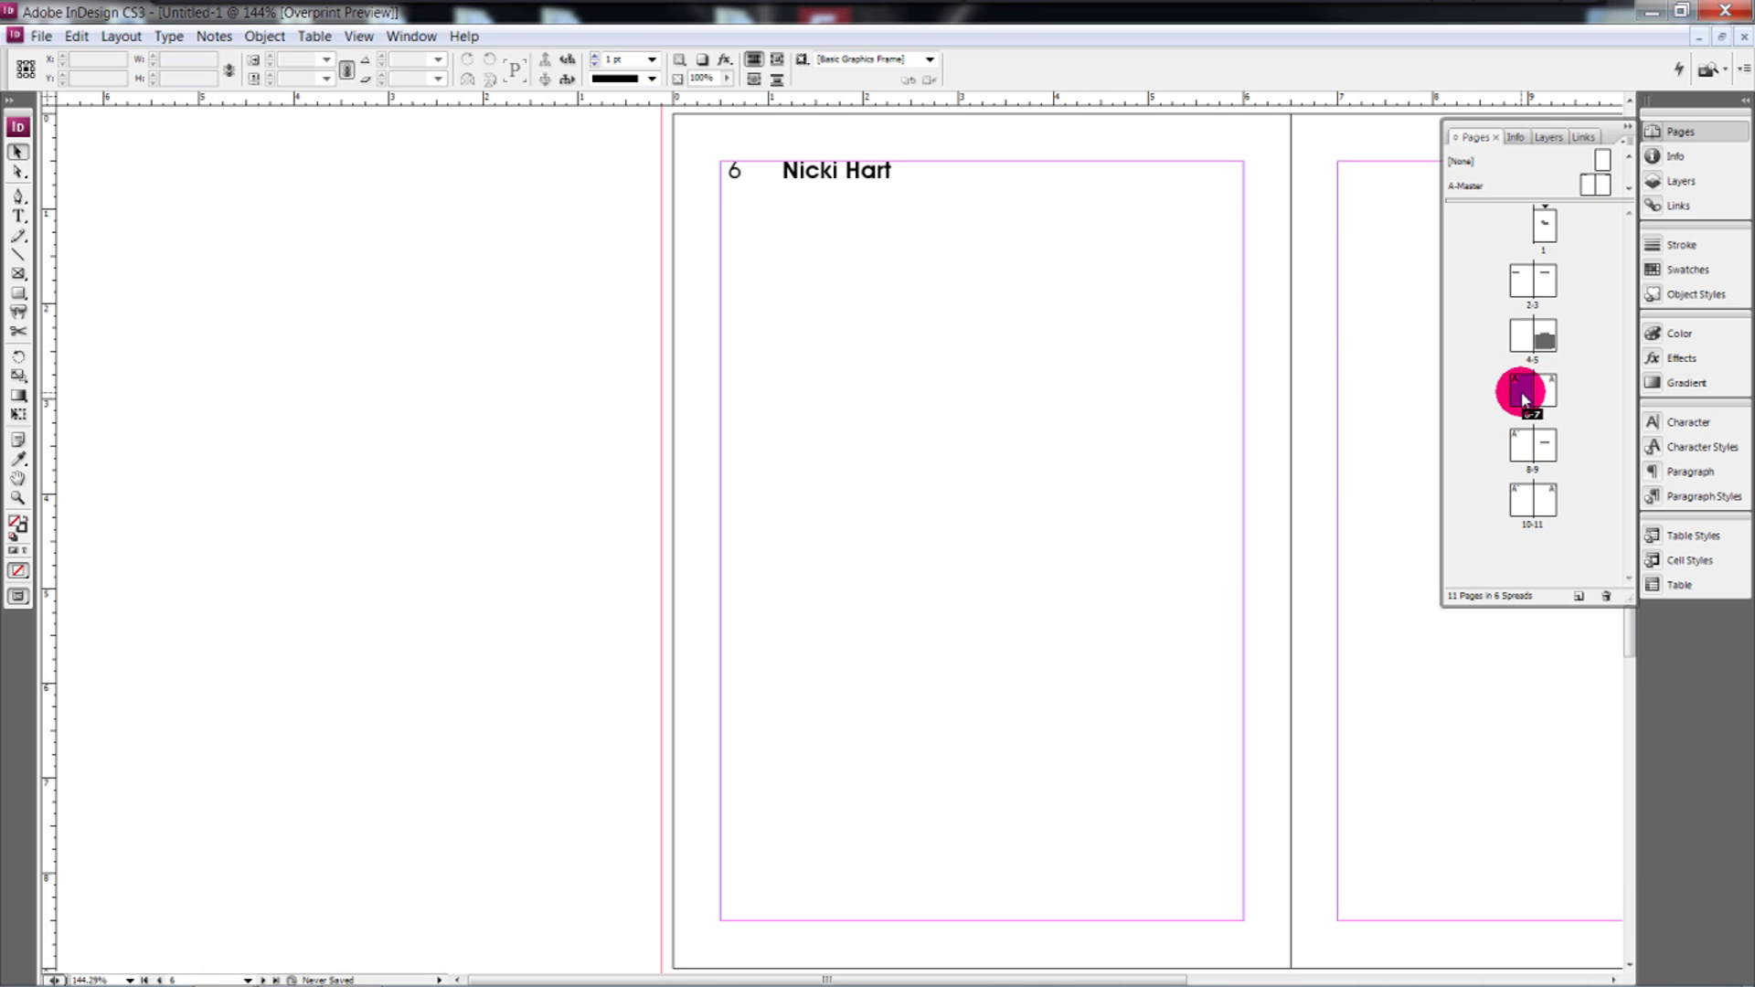
{"action": "left_click_drag", "start_coordinate": [1148, 977], "coordinate": [1406, 939]}
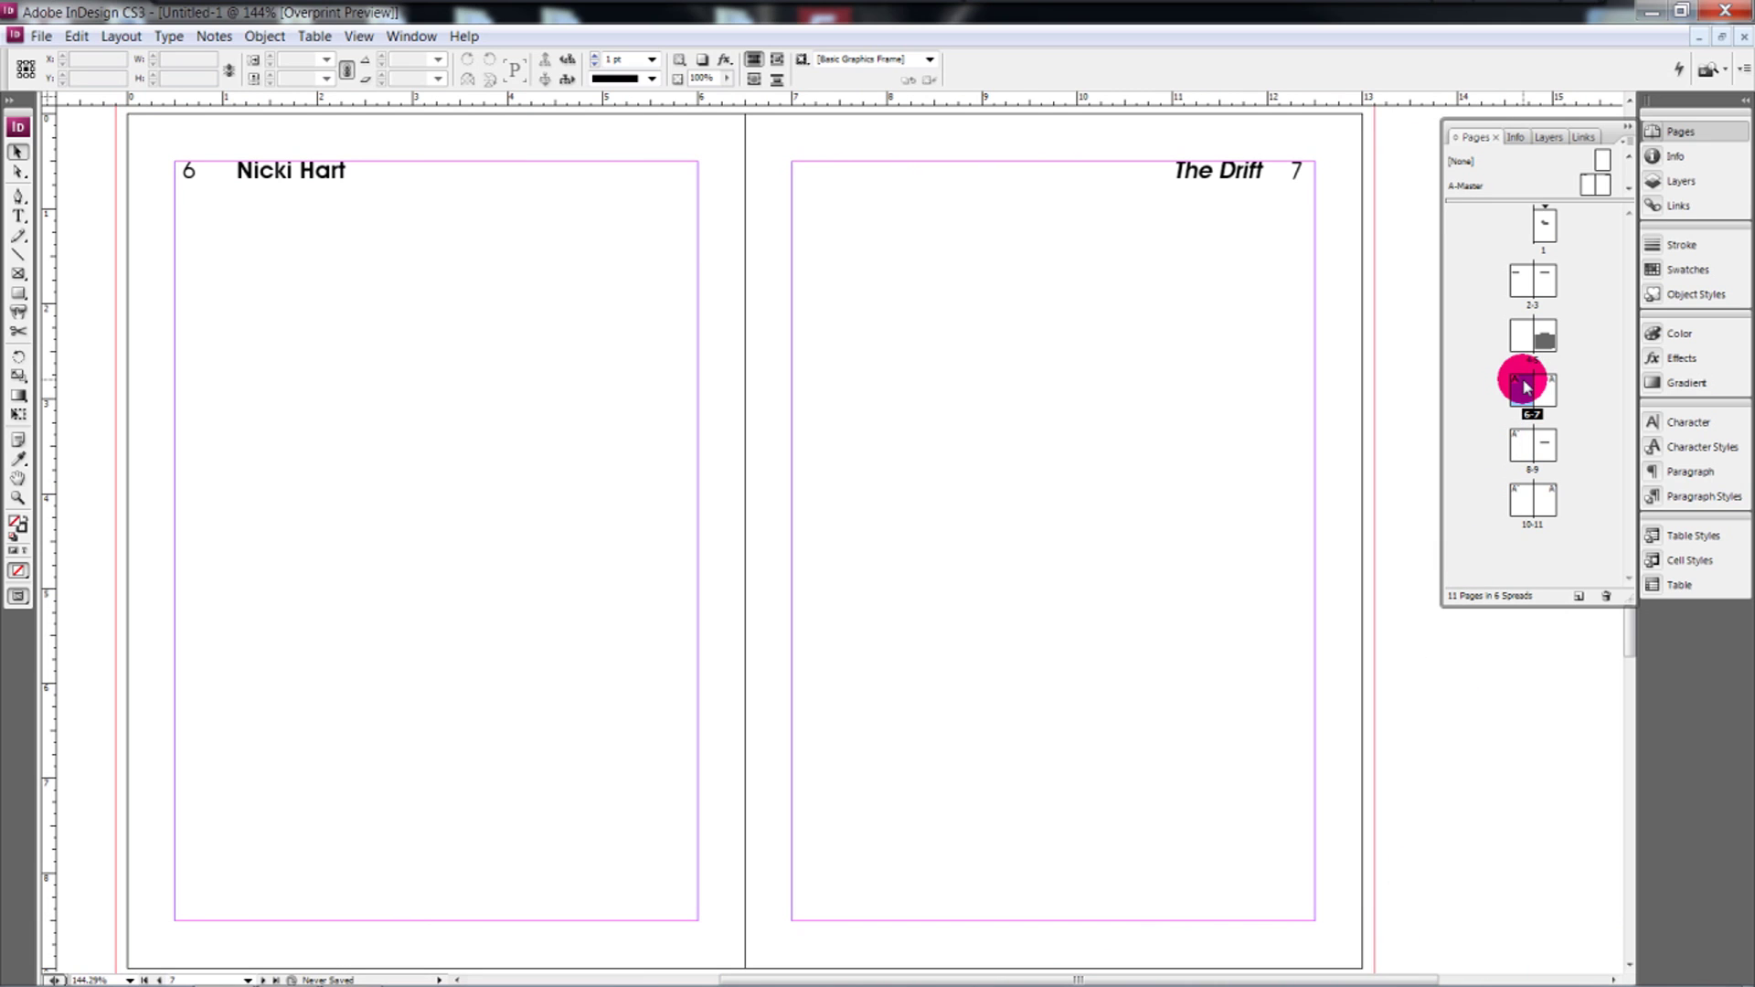
{"action": "left_click", "coordinate": [1523, 435], "text": "shift"}
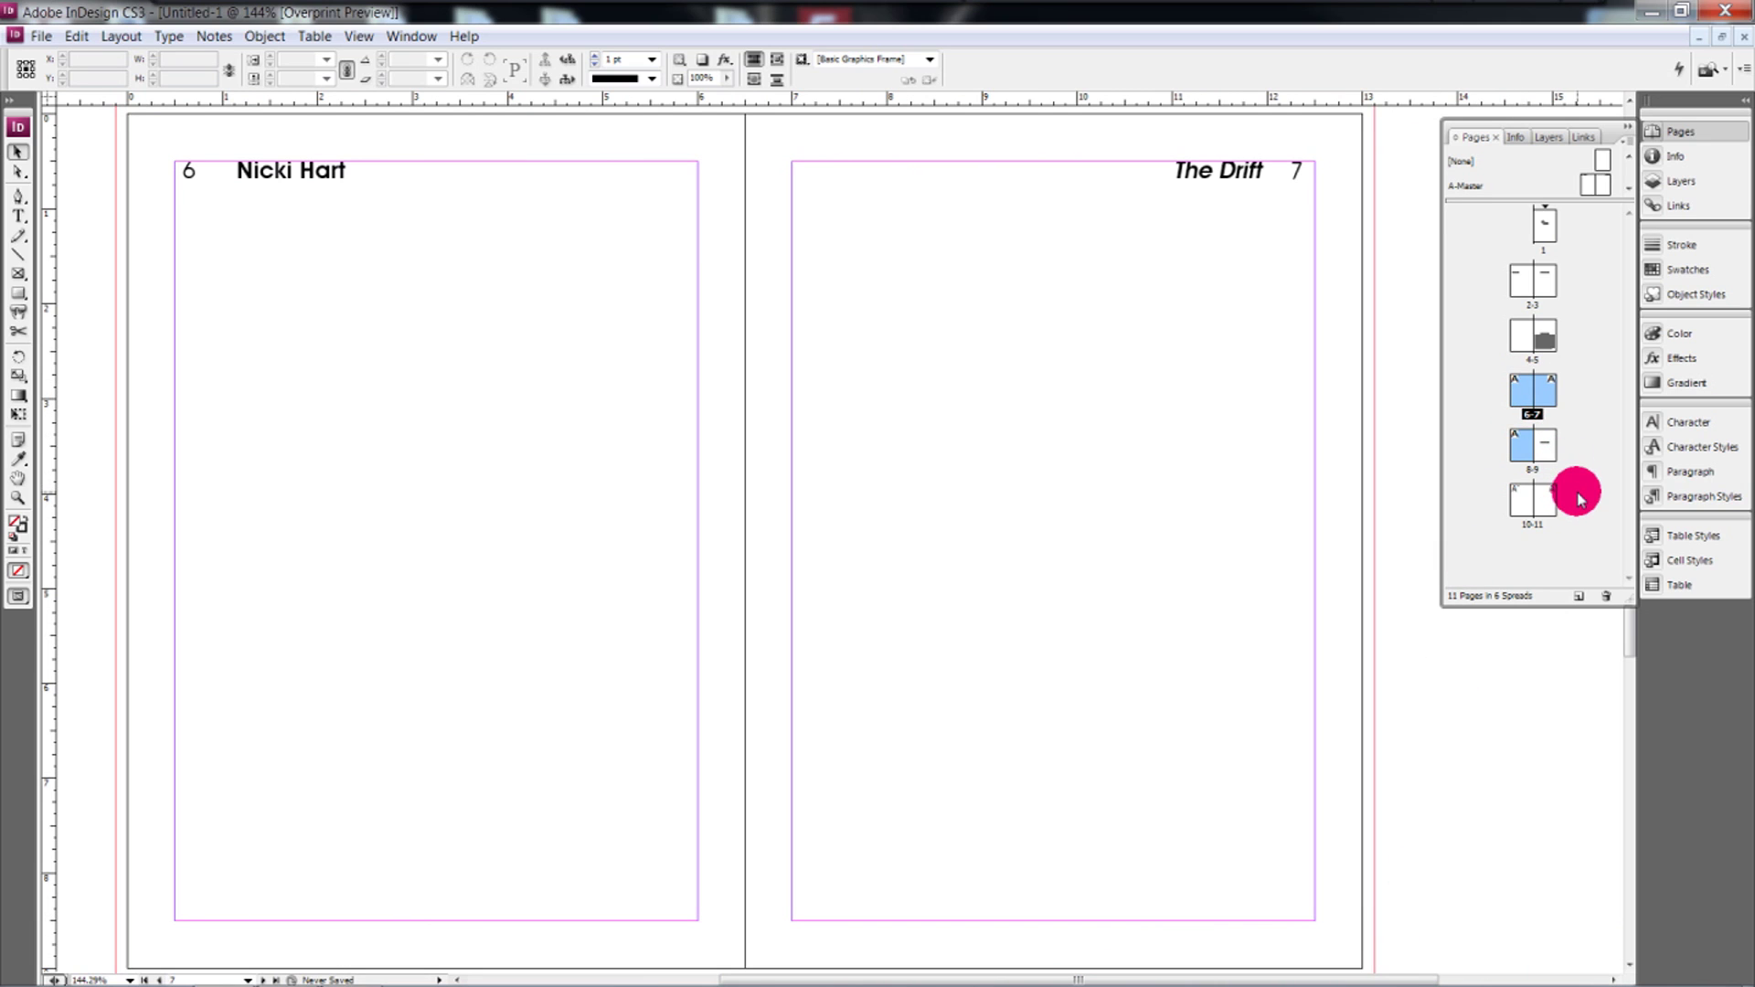
{"action": "left_click_drag", "start_coordinate": [1574, 393], "coordinate": [1525, 442]}
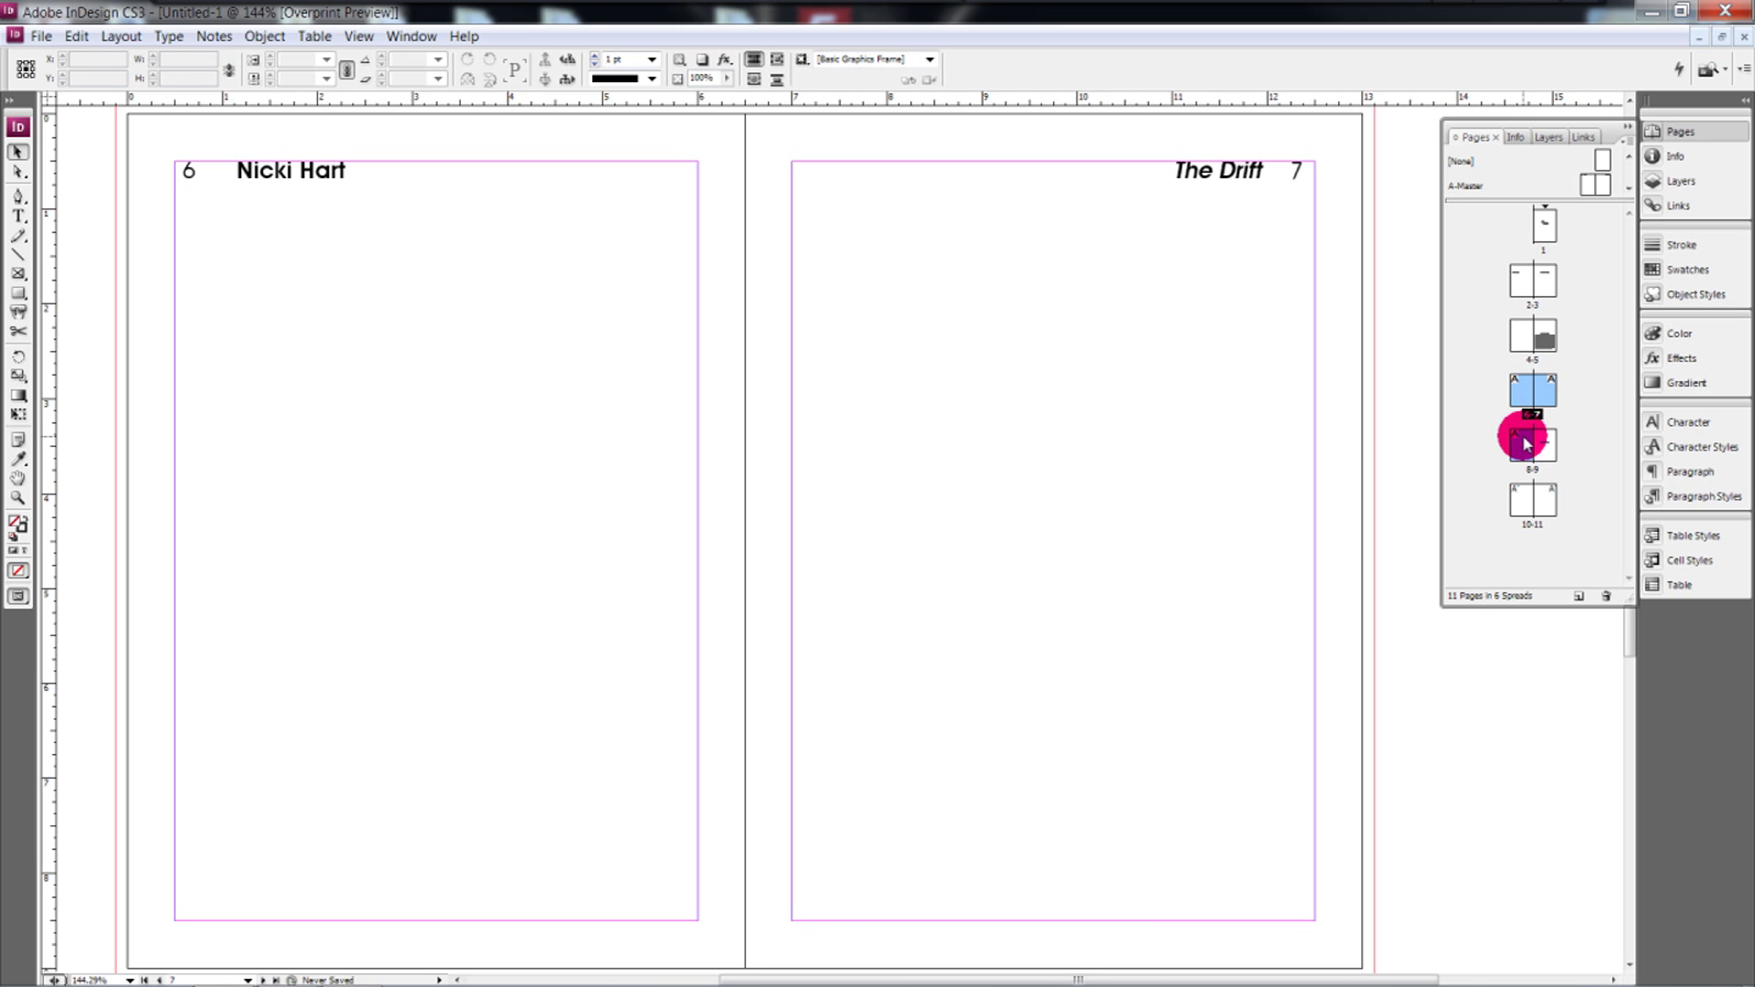
Step: Apply the A-Master to pages 6-8
{"action": "right_click", "coordinate": [1522, 435]}
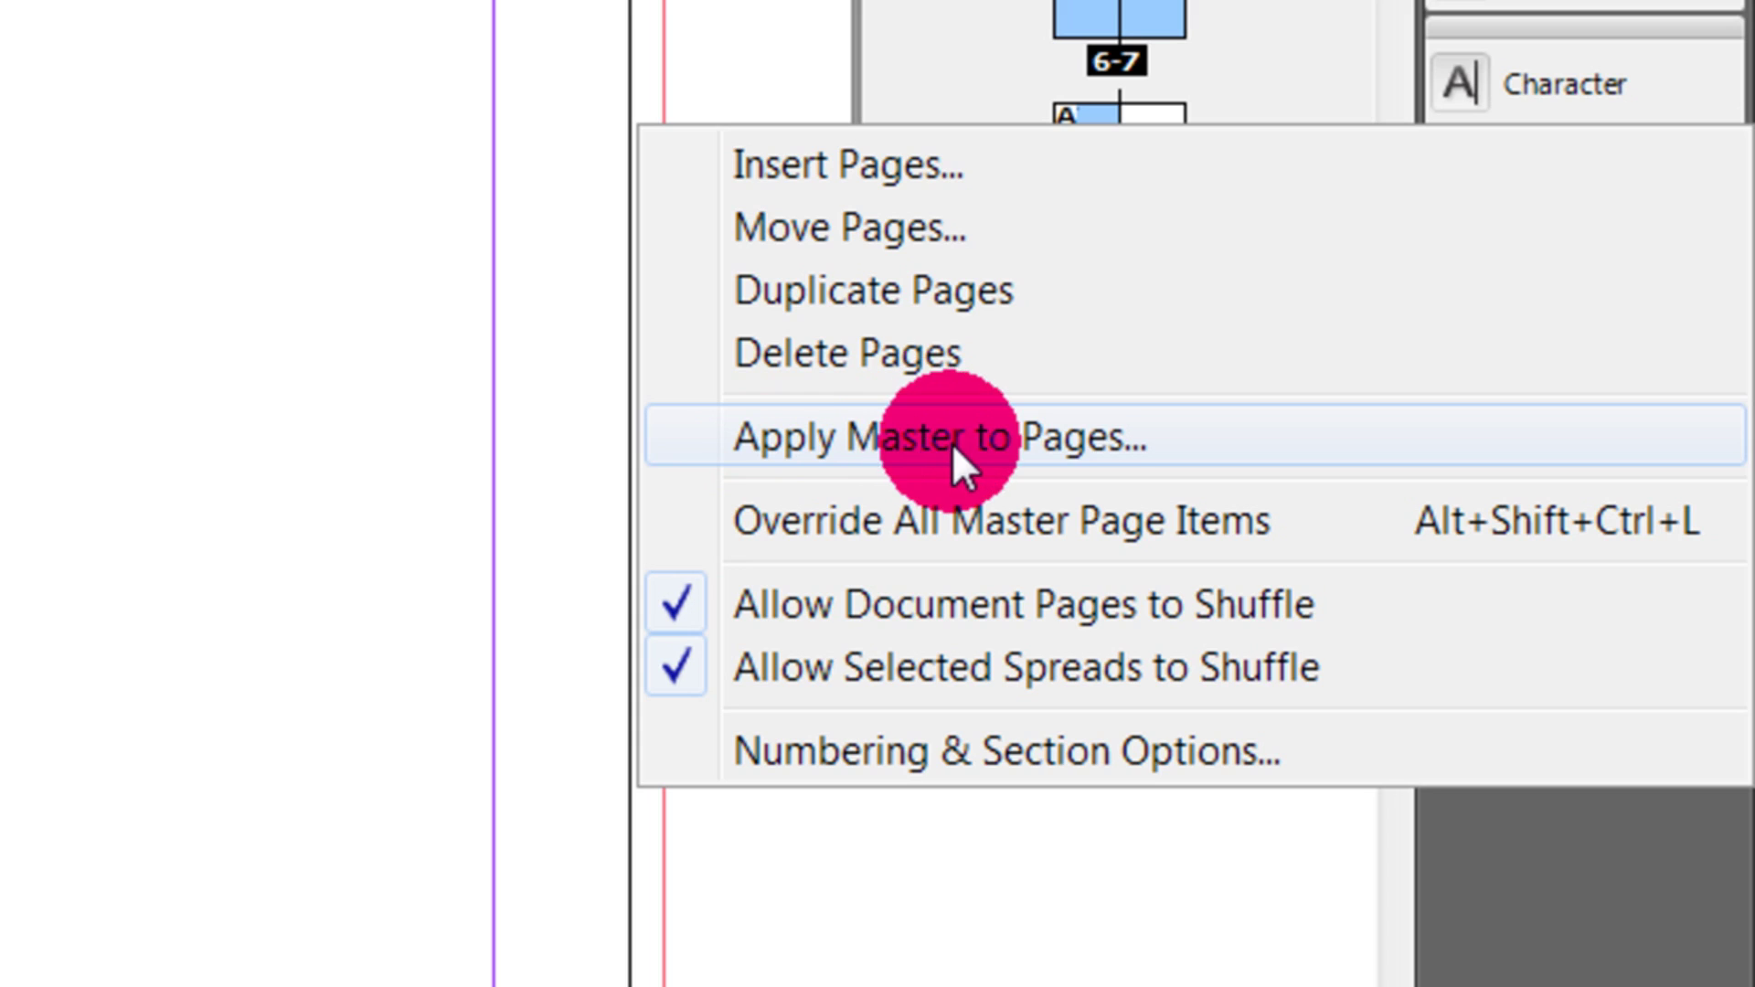
{"action": "left_click", "coordinate": [1074, 454]}
{"action": "left_click", "coordinate": [1043, 394]}
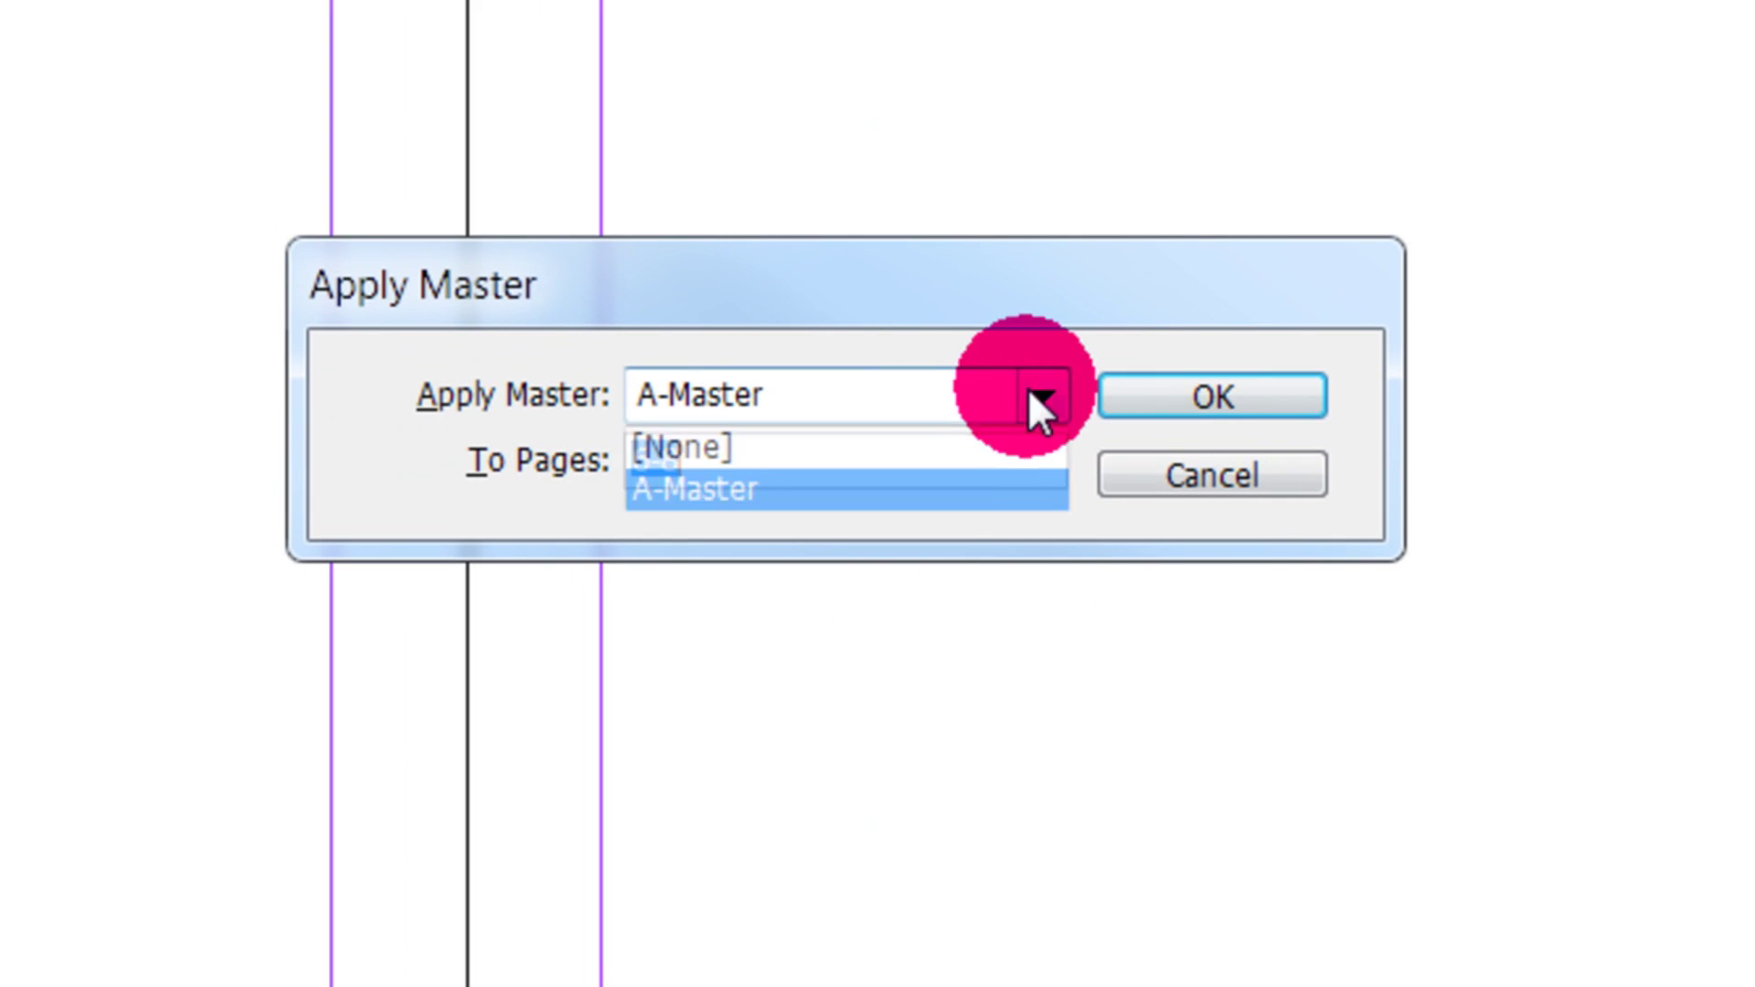
{"action": "left_click", "coordinate": [722, 501]}
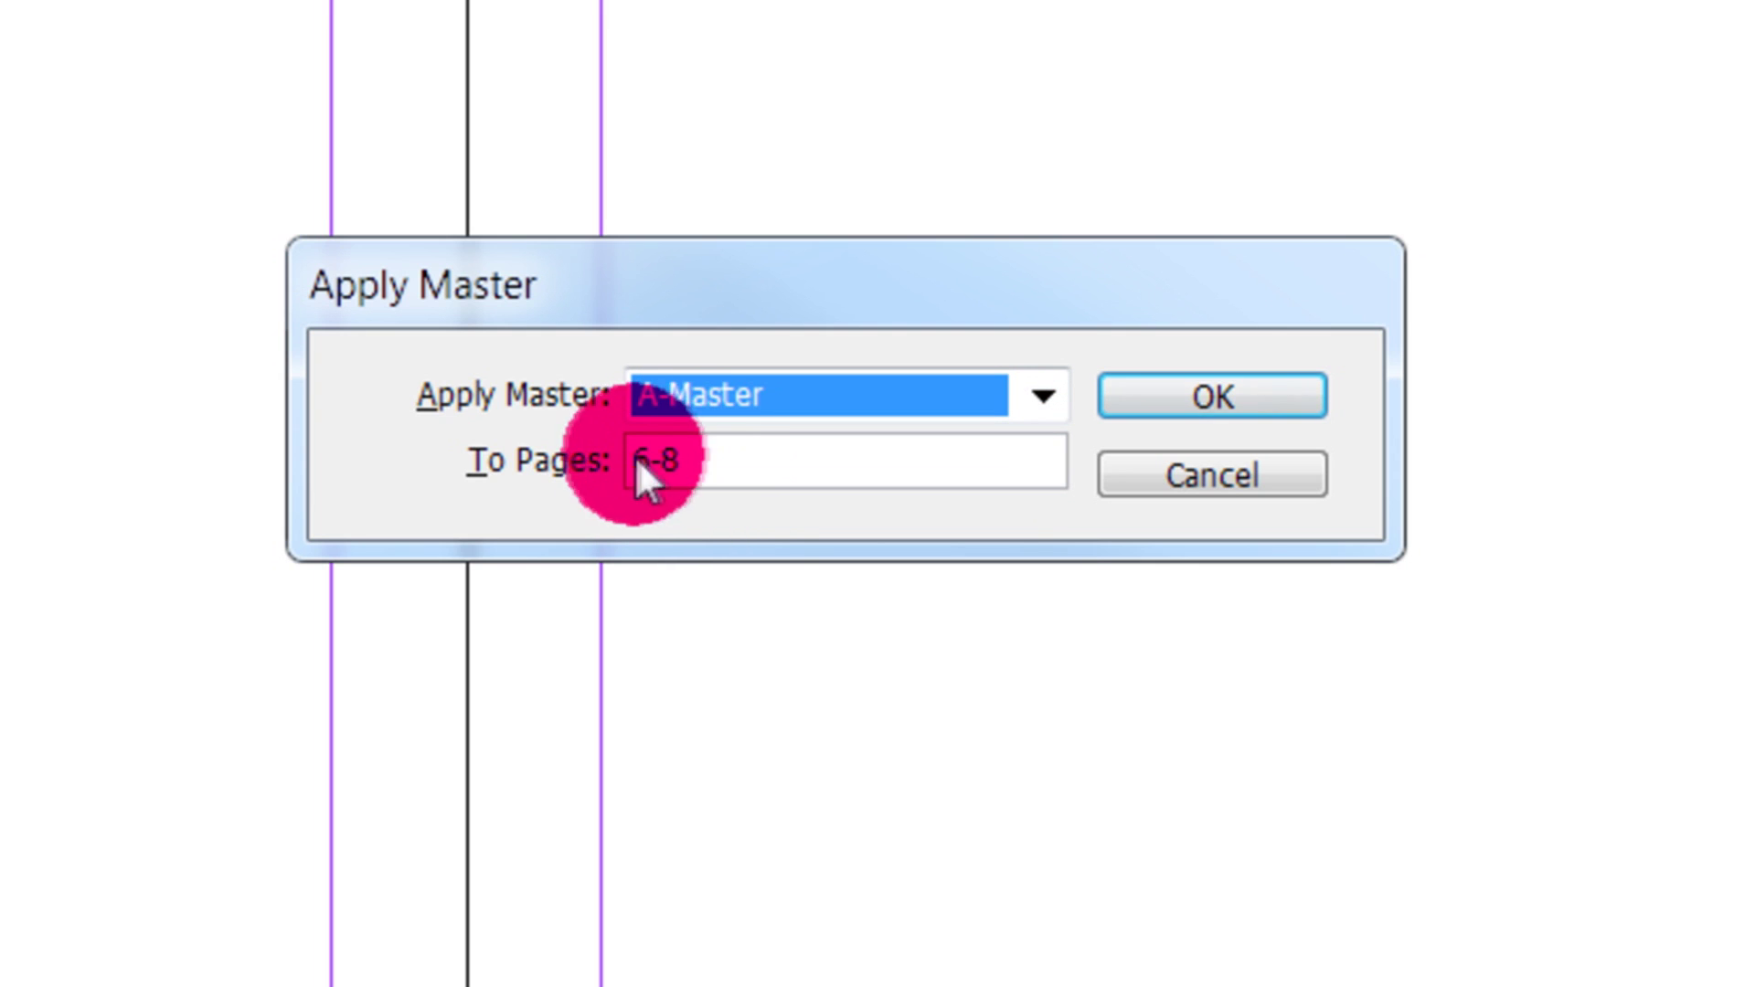
{"action": "left_click", "coordinate": [1220, 399]}
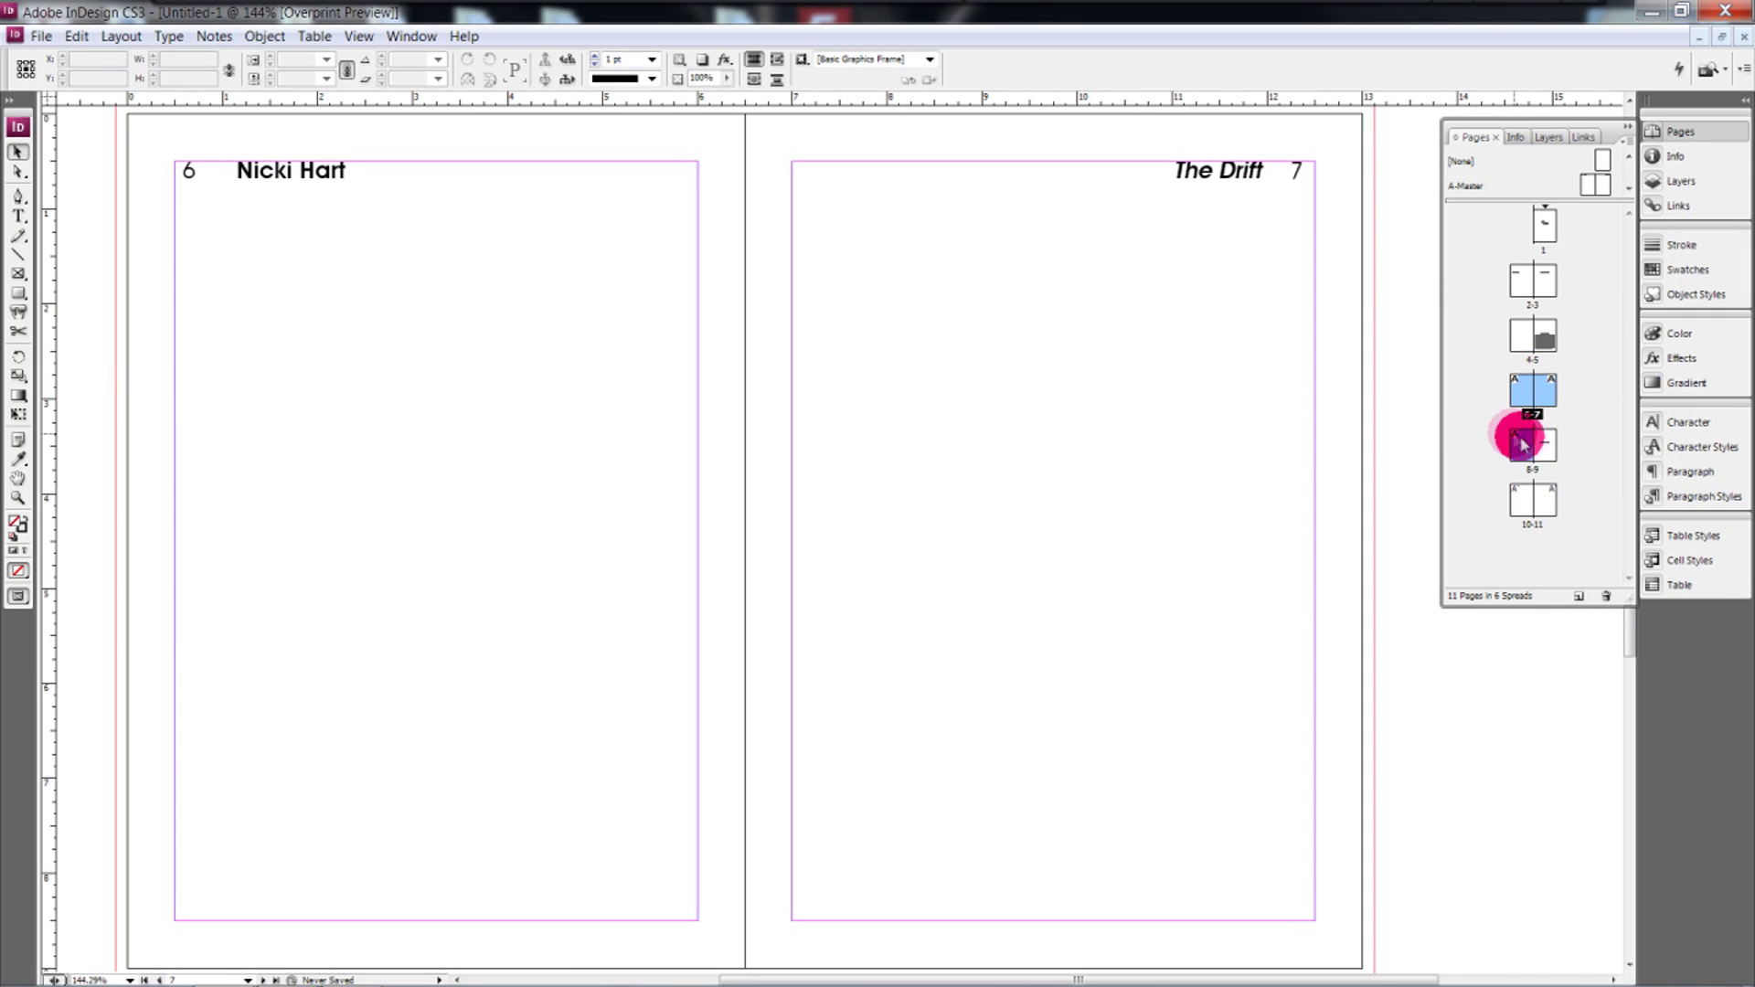
Step: Display spread 8-9 and move to the CHAPTER 1 page 9
{"action": "double_click", "coordinate": [1523, 436]}
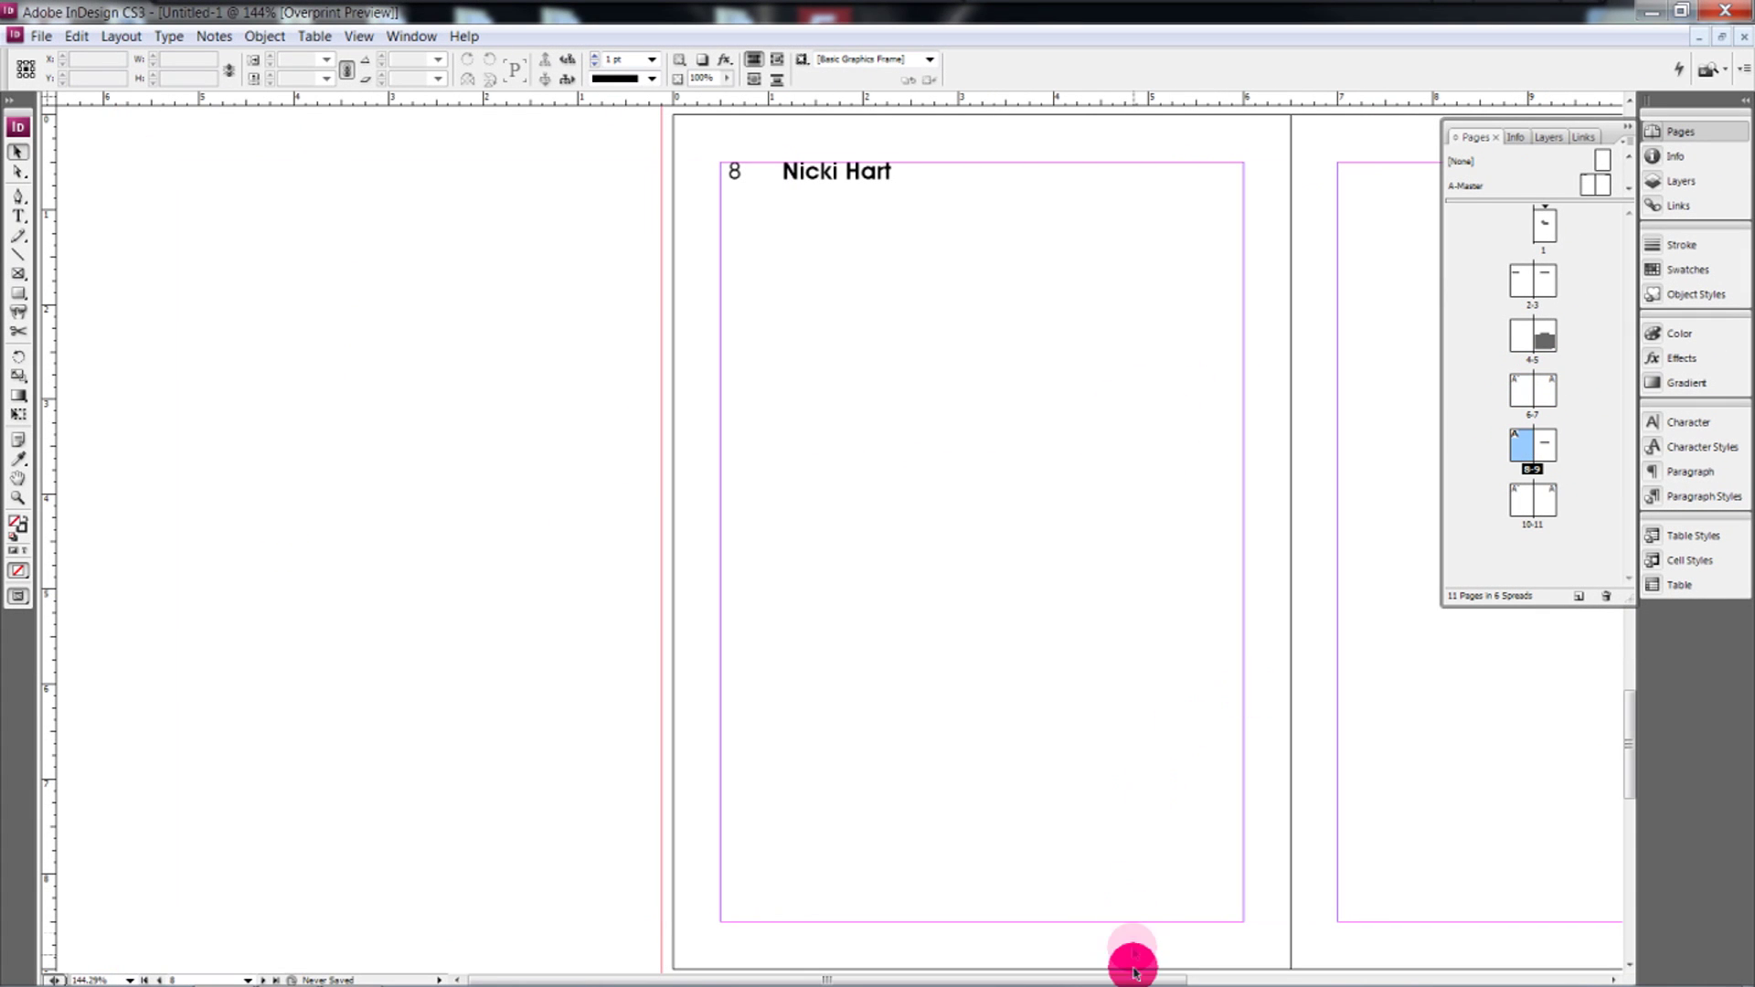
{"action": "left_click_drag", "start_coordinate": [1133, 977], "coordinate": [1343, 959]}
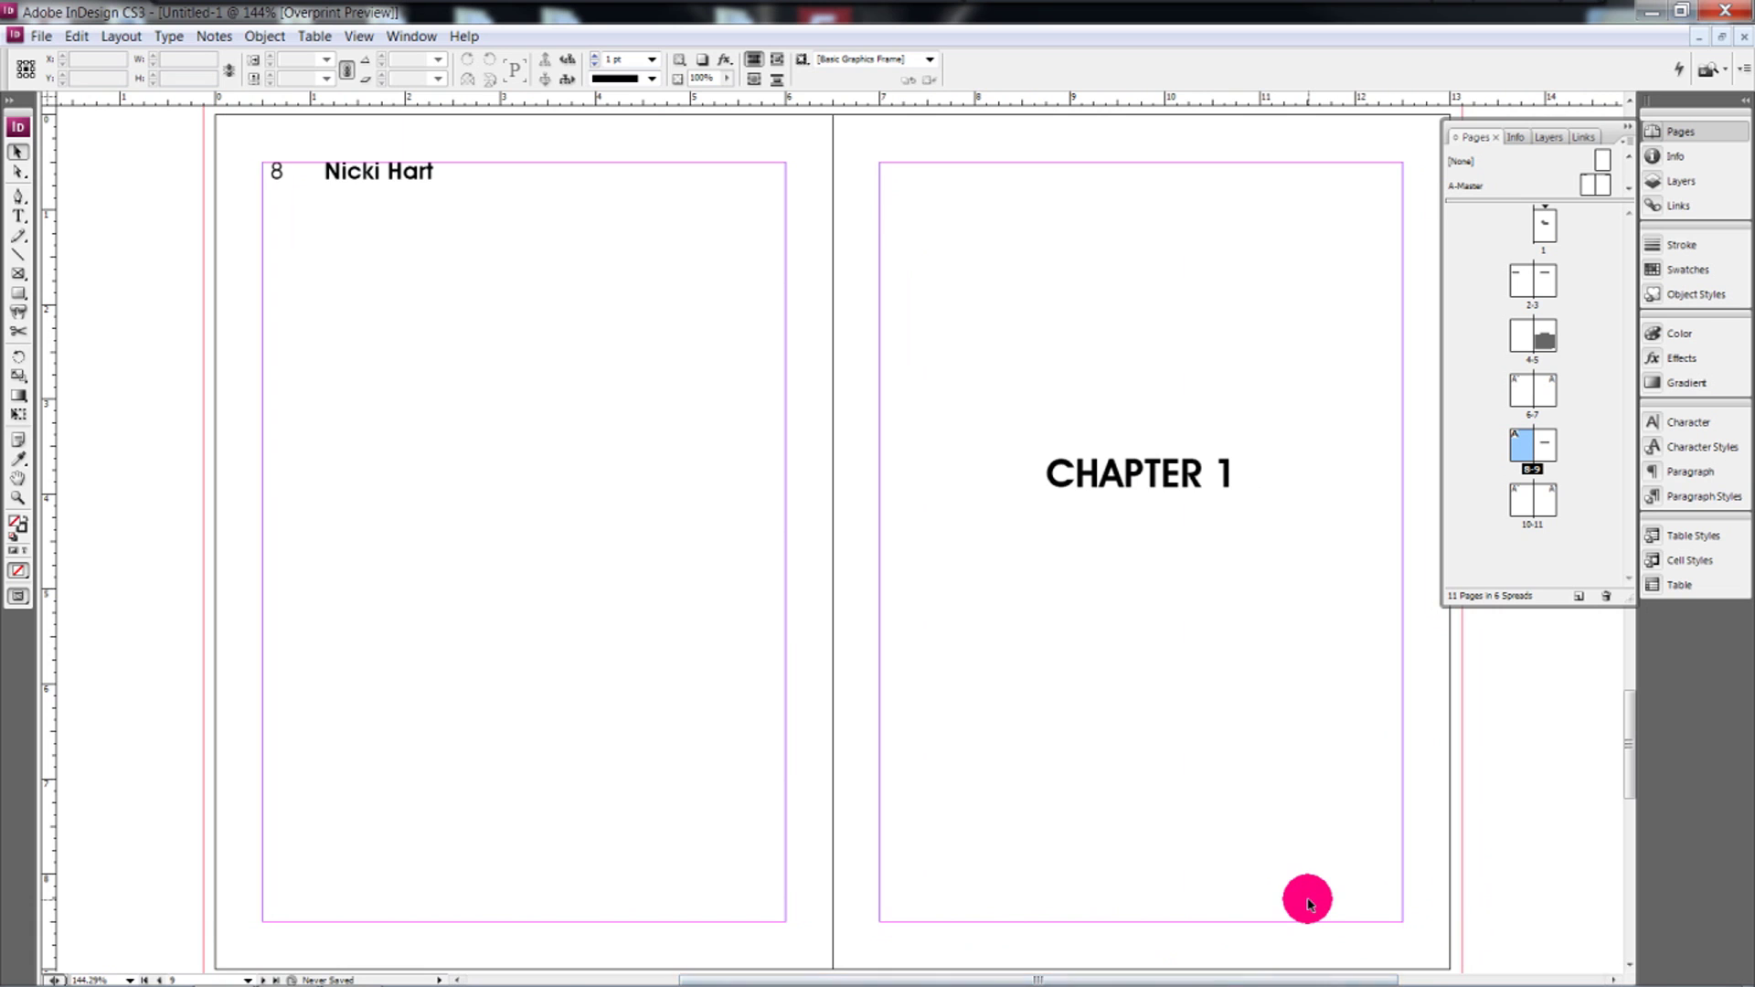
{"action": "scroll", "coordinate": [1293, 772], "scroll_direction": "up", "scroll_amount": 1}
{"action": "scroll", "coordinate": [1294, 773], "scroll_direction": "up", "scroll_amount": 10}
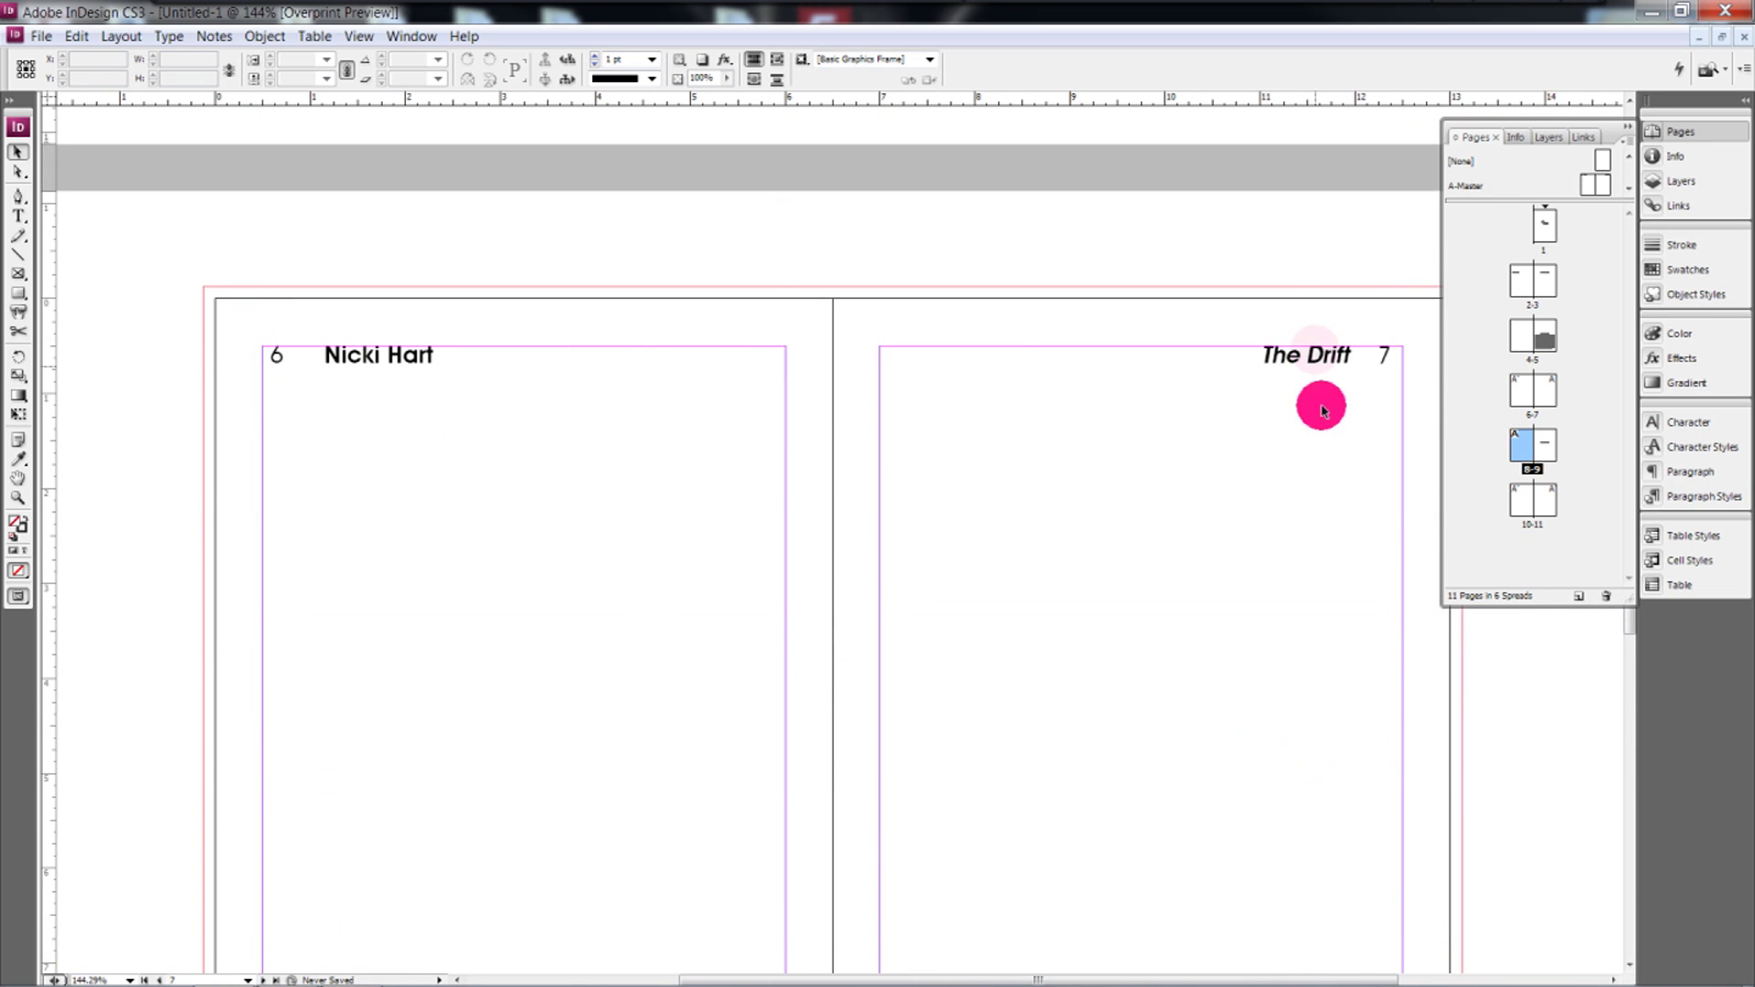
{"action": "scroll", "coordinate": [1351, 572], "scroll_direction": "down", "scroll_amount": 5}
{"action": "scroll", "coordinate": [1352, 571], "scroll_direction": "down", "scroll_amount": 8}
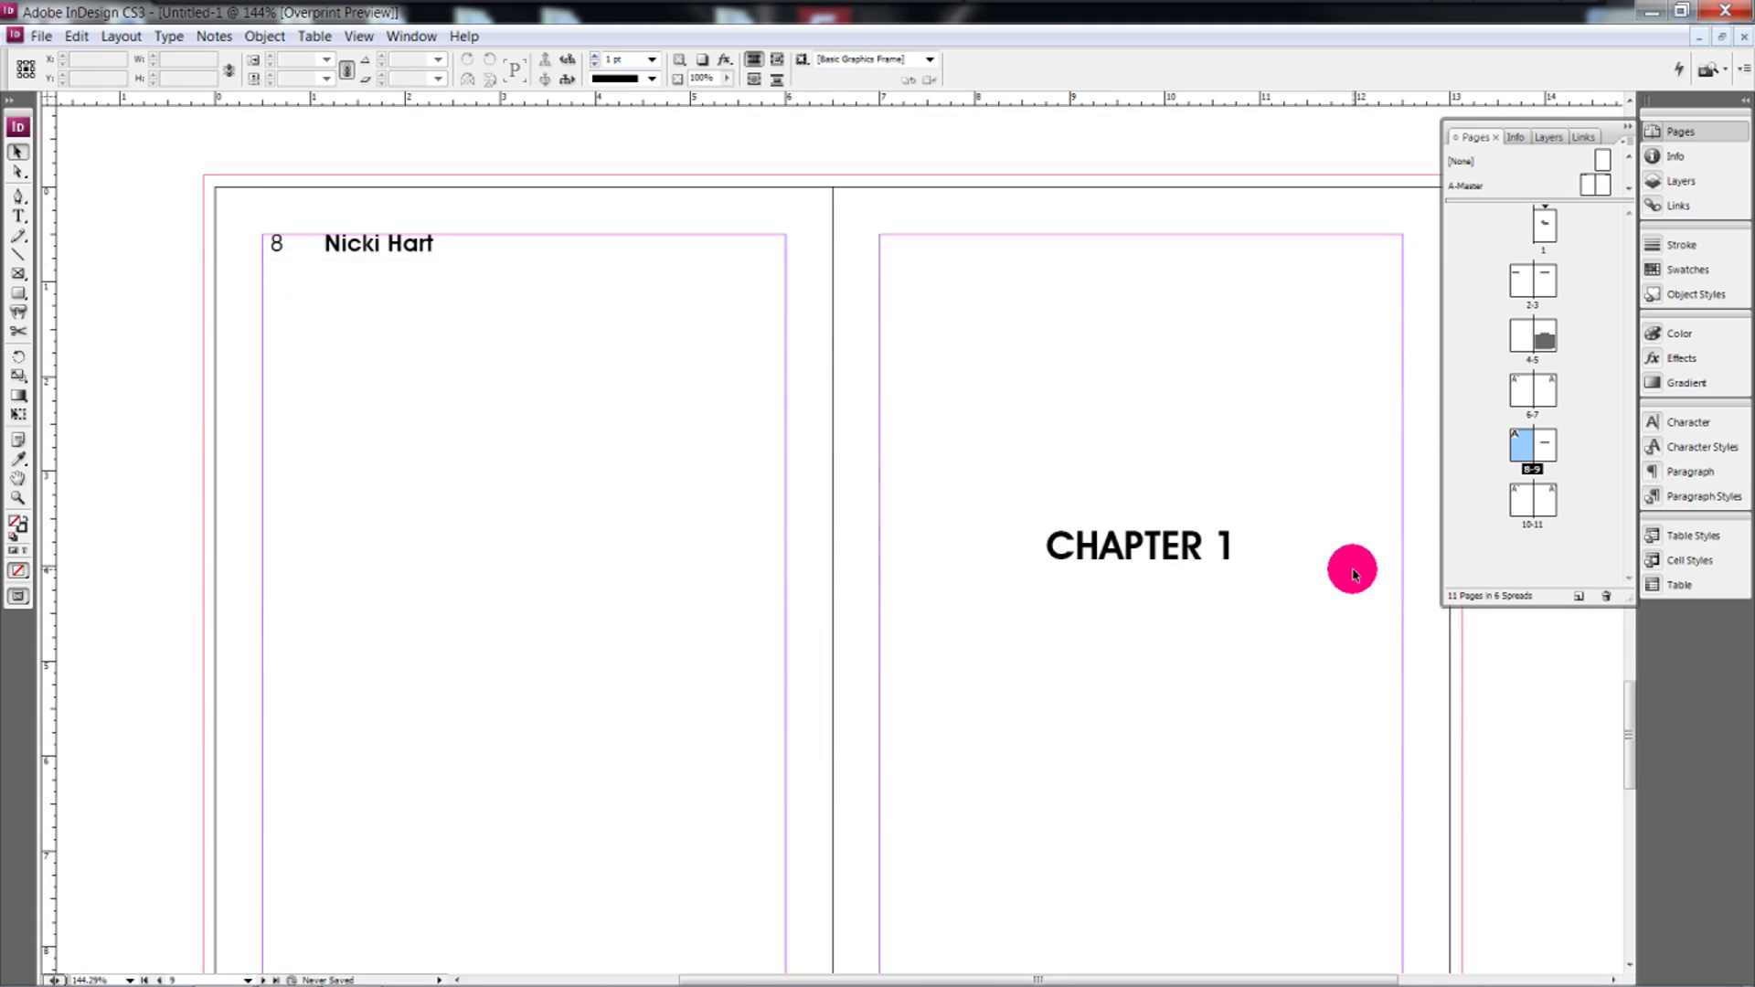
{"action": "double_click", "coordinate": [1545, 447]}
Step: Assign the [None] master to page 9 so the CHAPTER 1 page has no running head
{"action": "left_click", "coordinate": [875, 468]}
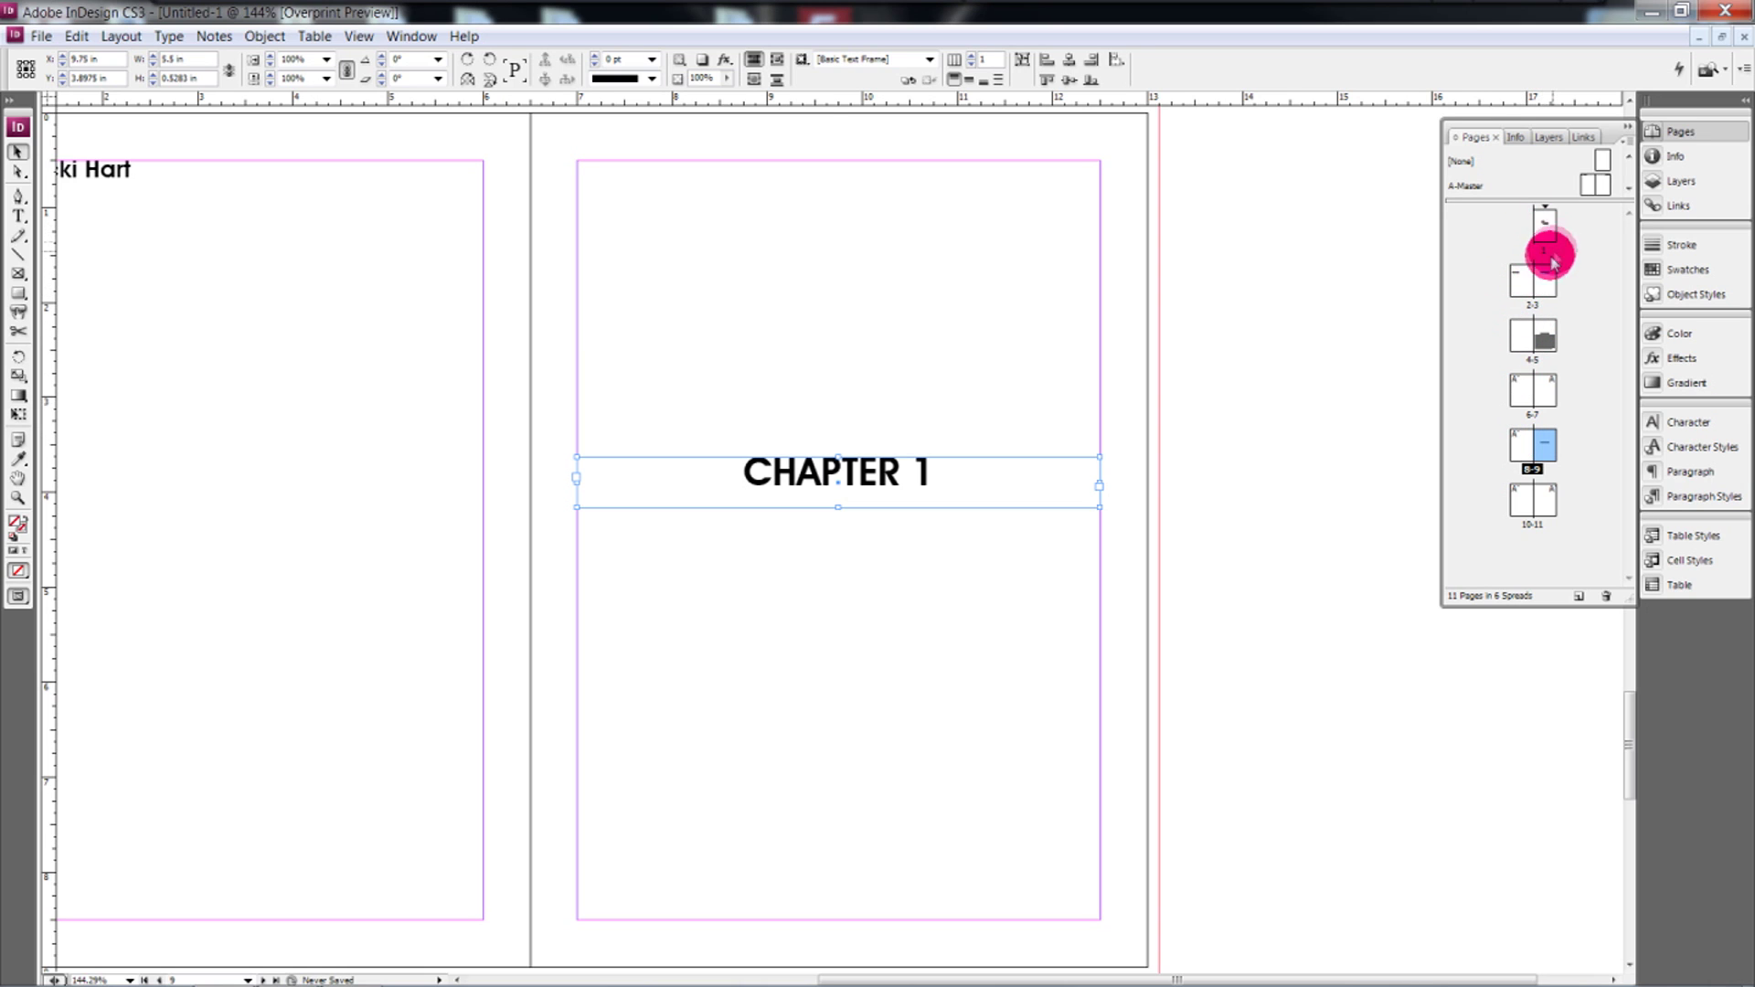
{"action": "right_click", "coordinate": [1545, 450]}
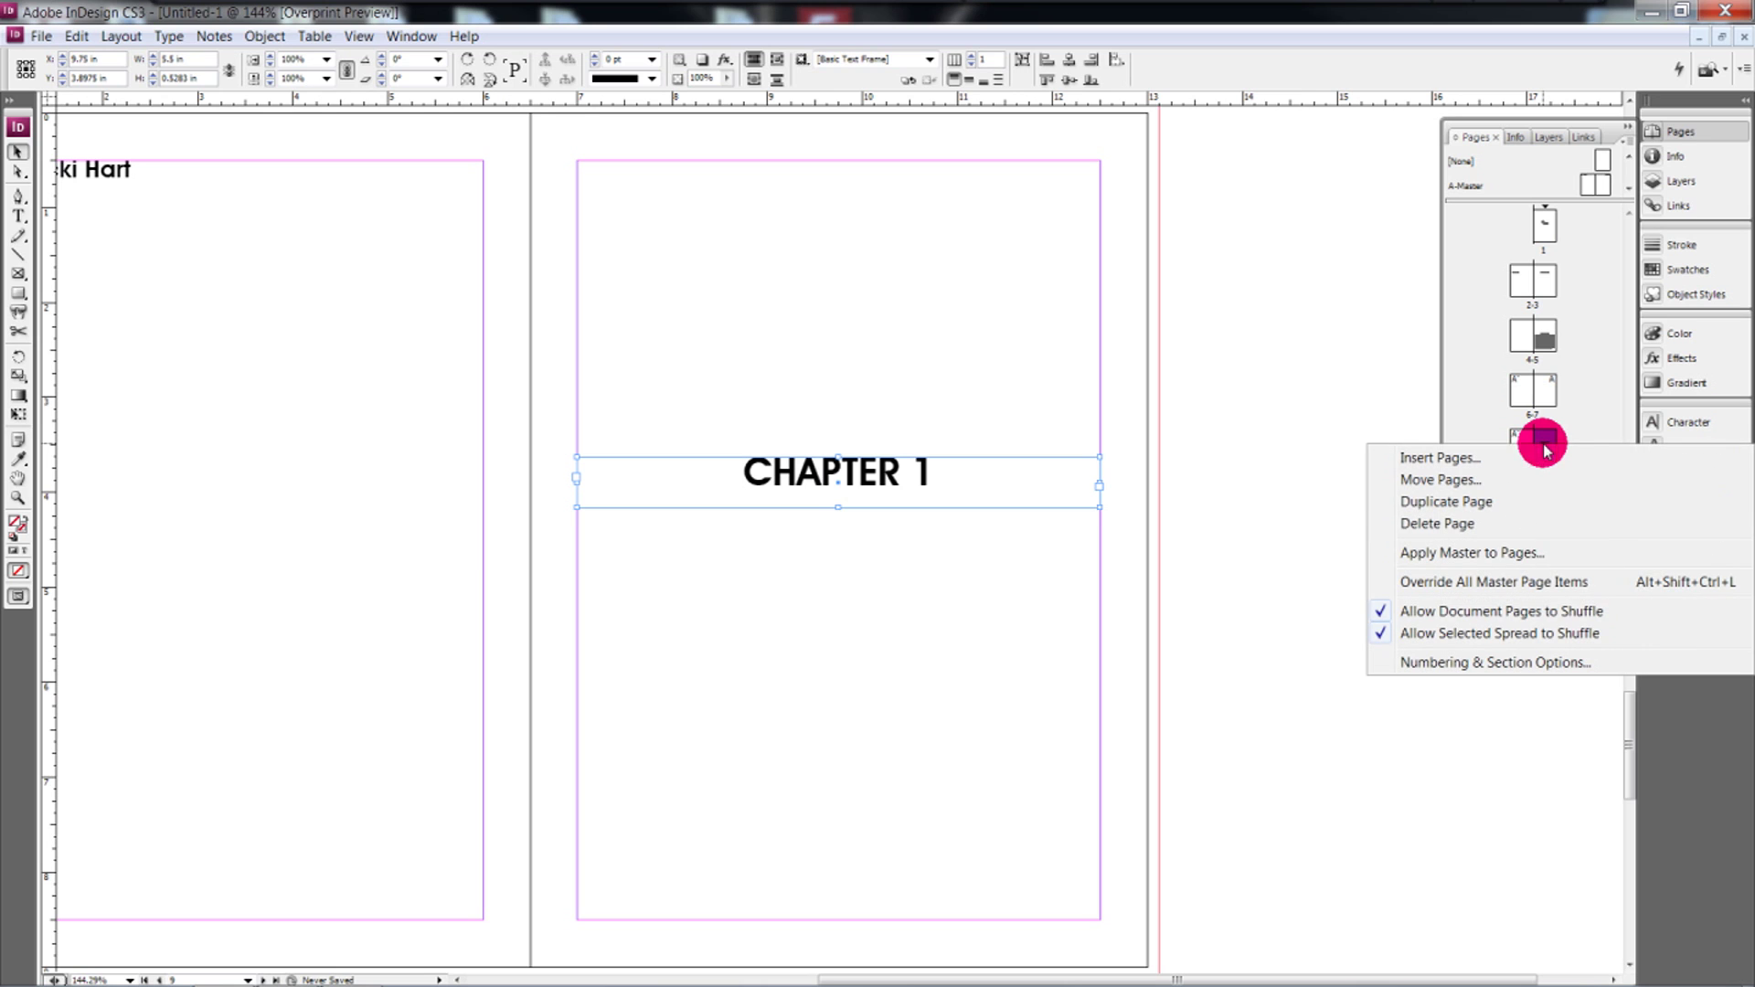
{"action": "left_click", "coordinate": [1538, 552]}
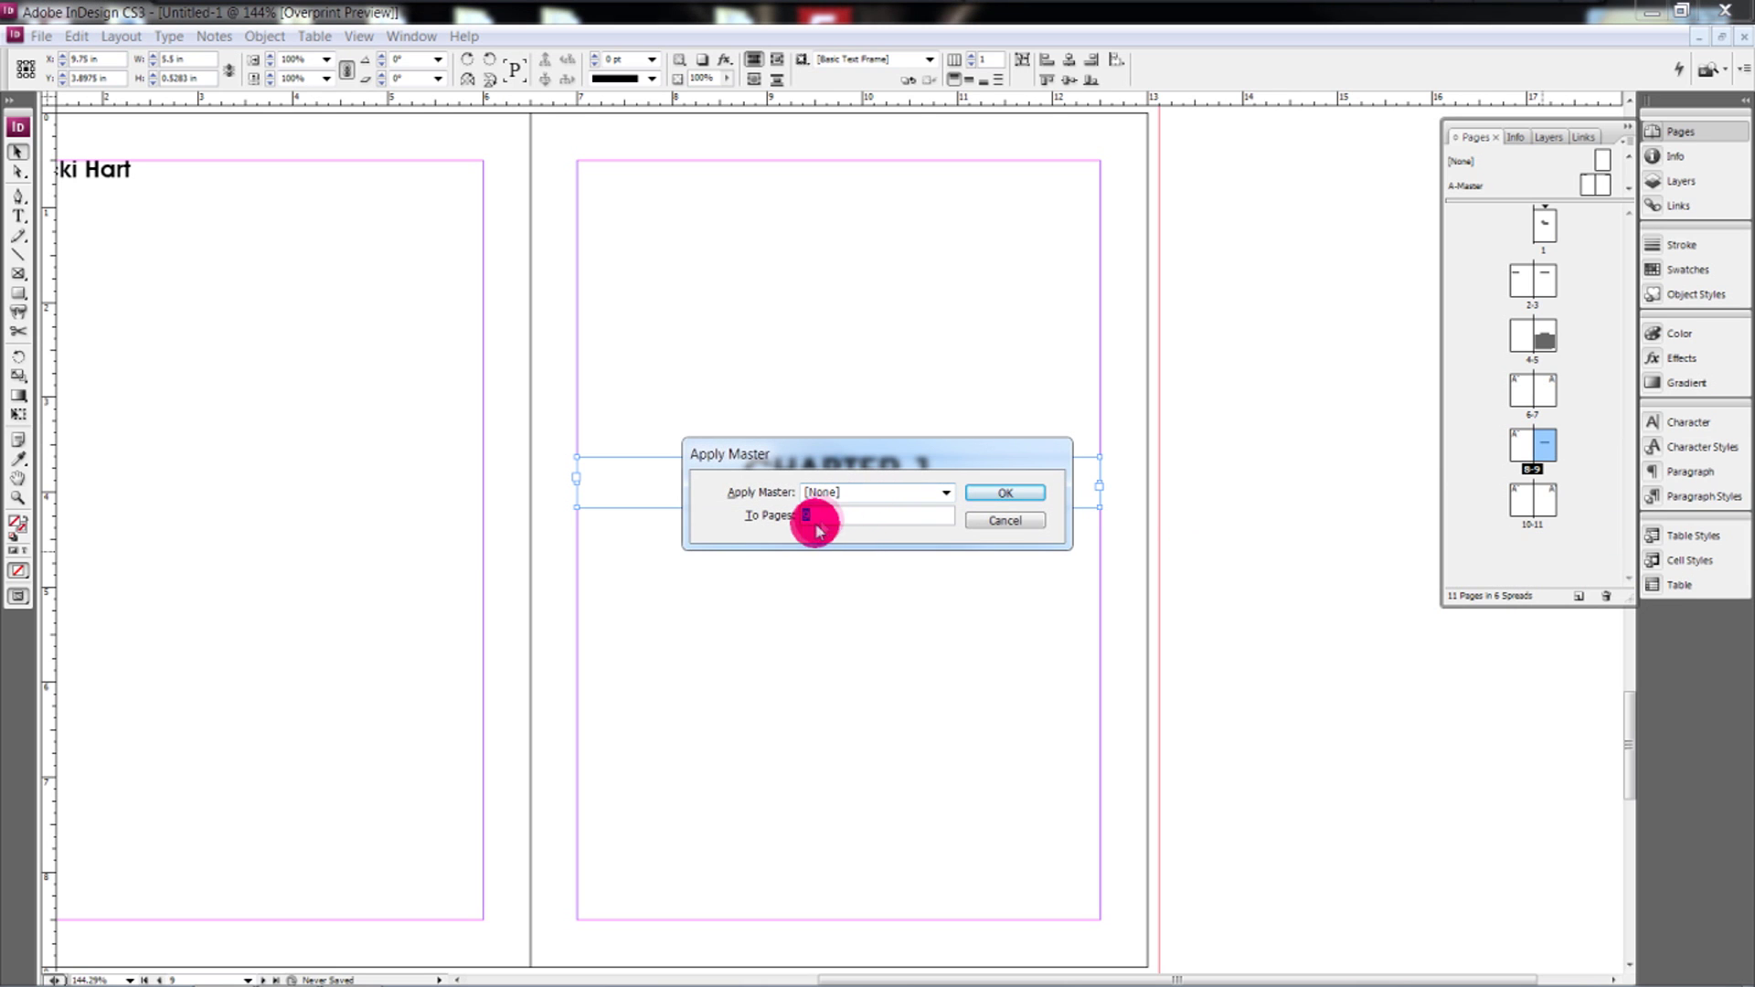
{"action": "left_click", "coordinate": [1005, 492]}
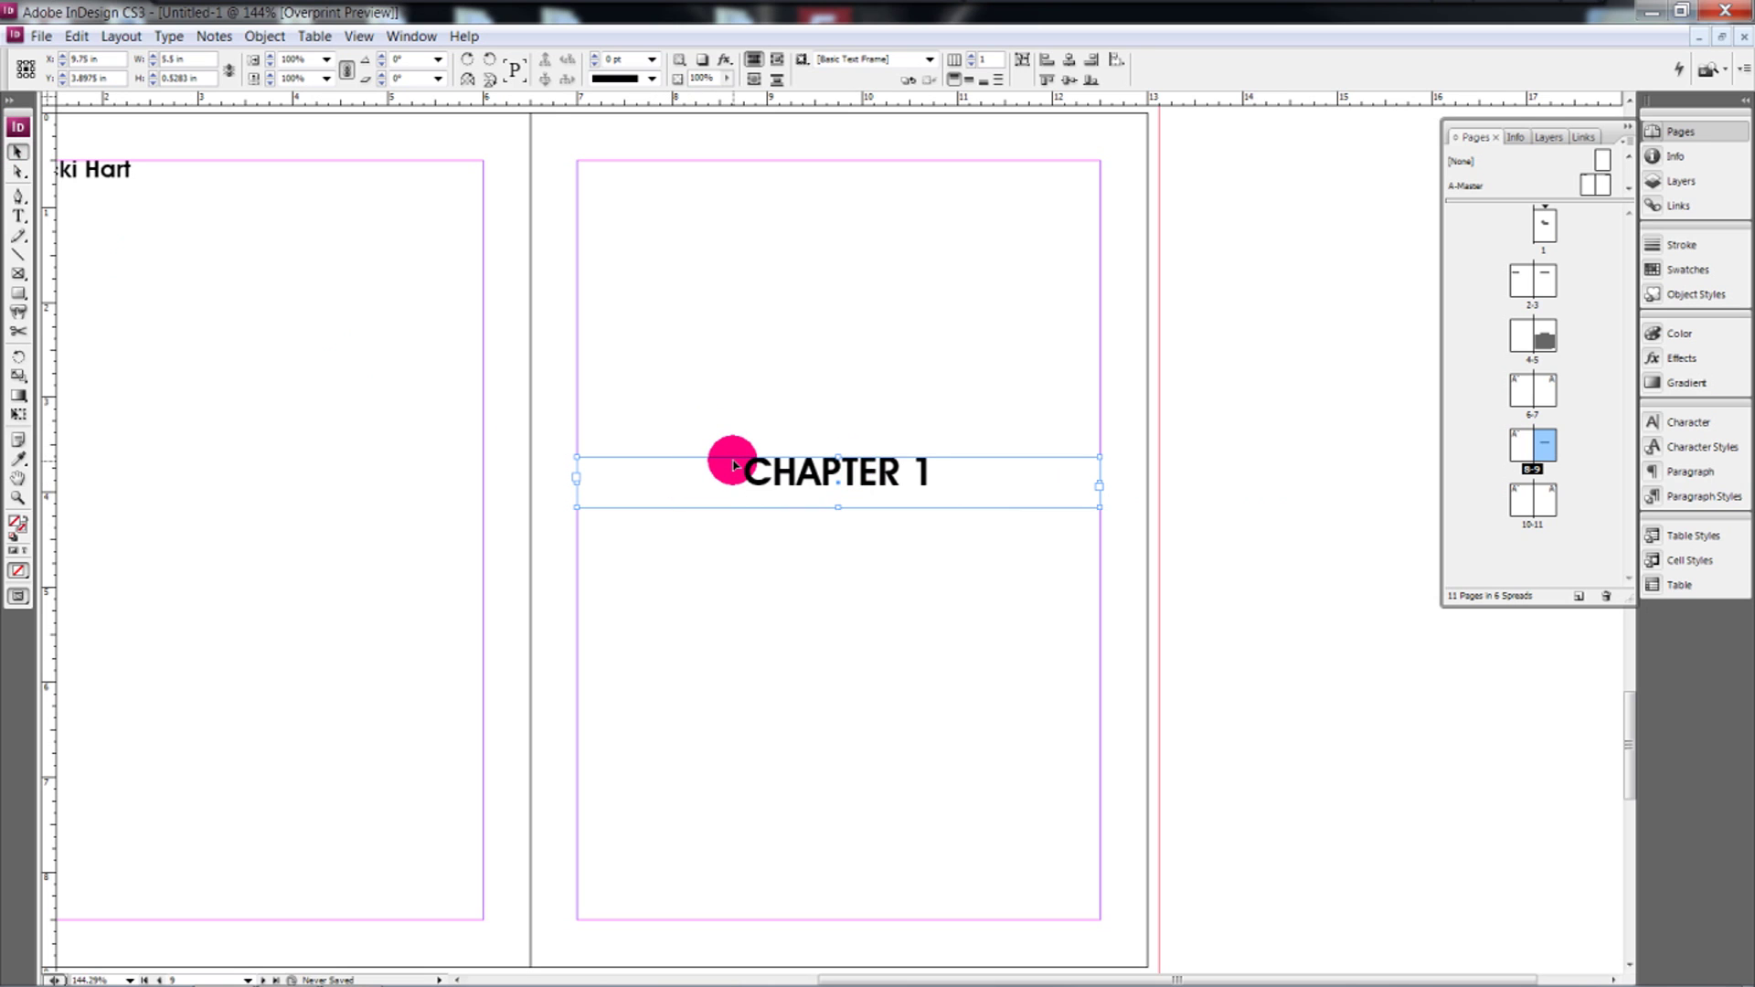
Step: Delete the old CHAPTER 1 frame and draw a new text frame across page 9's middle
{"action": "key", "text": "Delete"}
{"action": "left_click", "coordinate": [17, 216]}
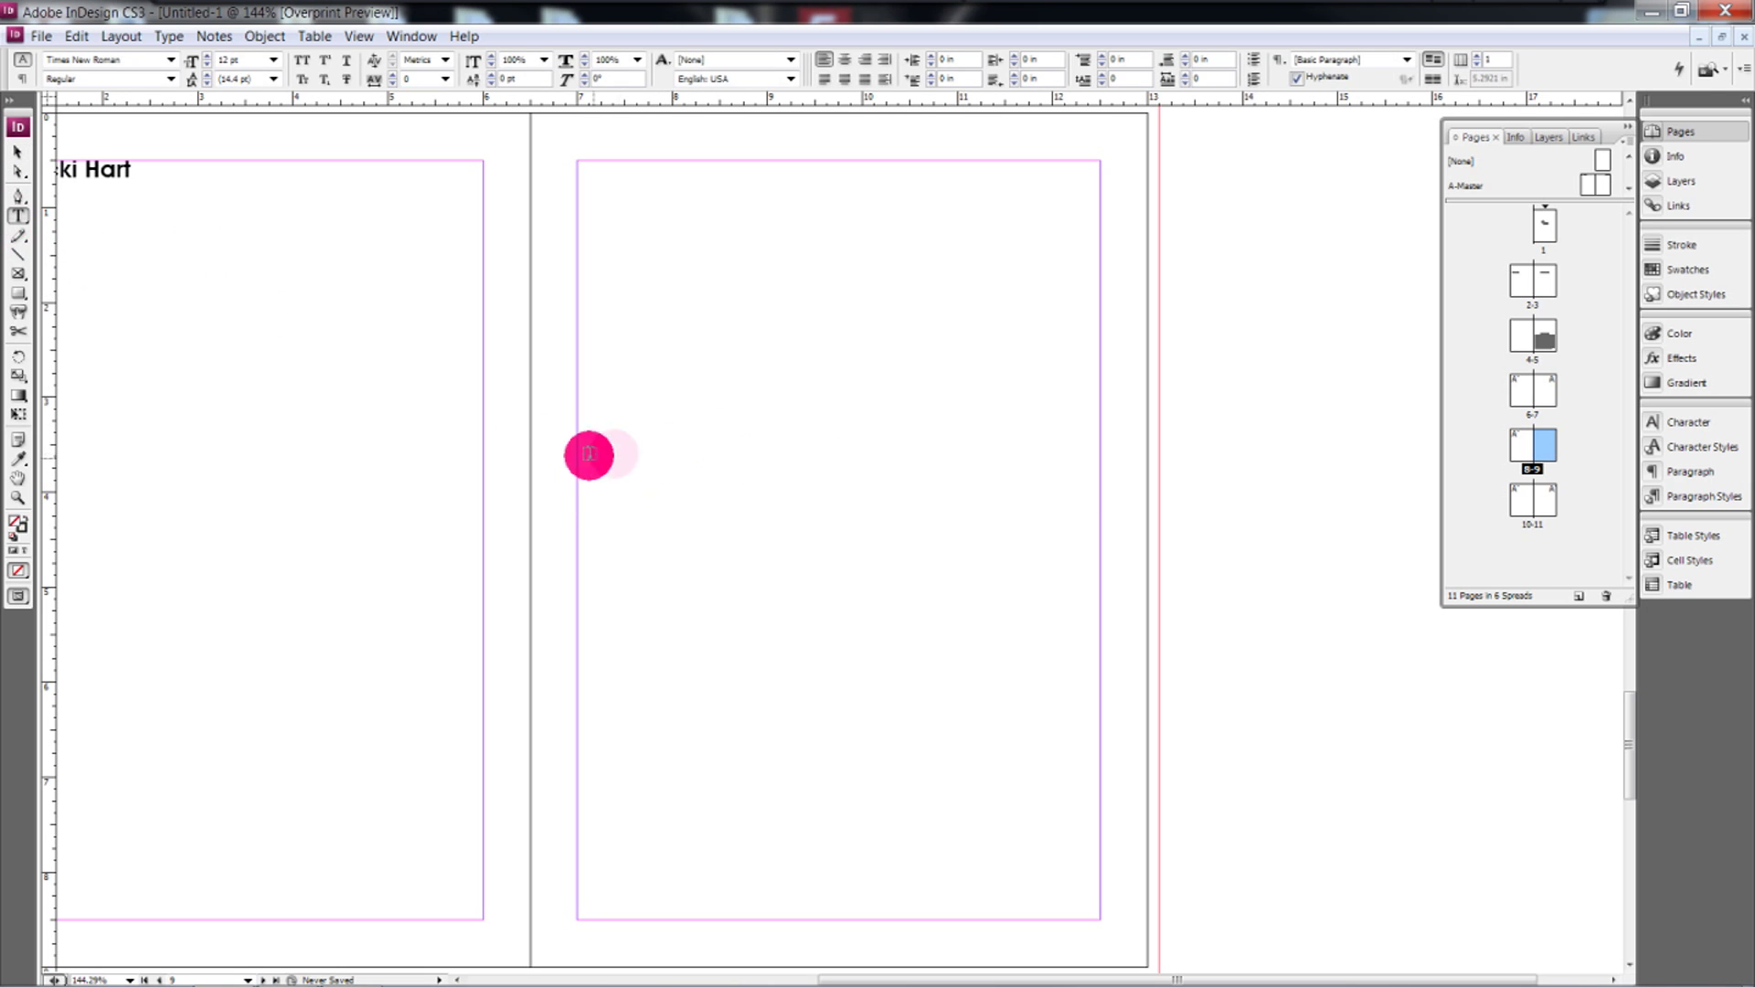
{"action": "left_click_drag", "start_coordinate": [581, 440], "coordinate": [1097, 626]}
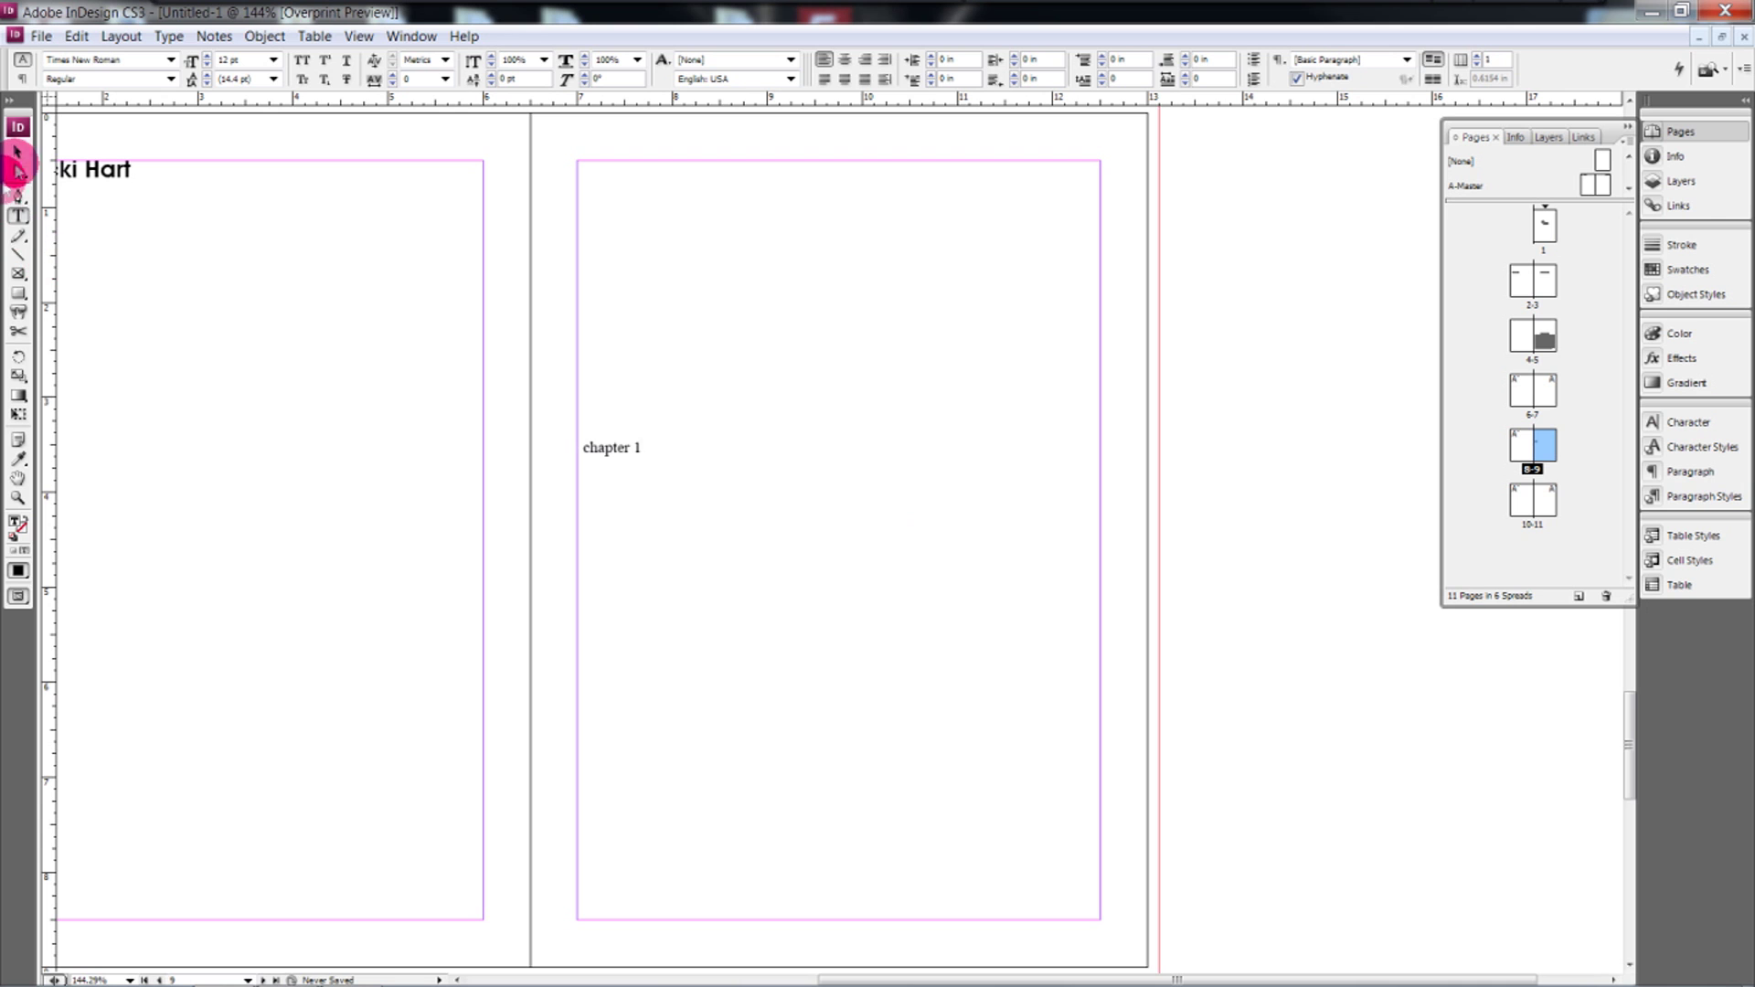
{"action": "left_click", "coordinate": [17, 151]}
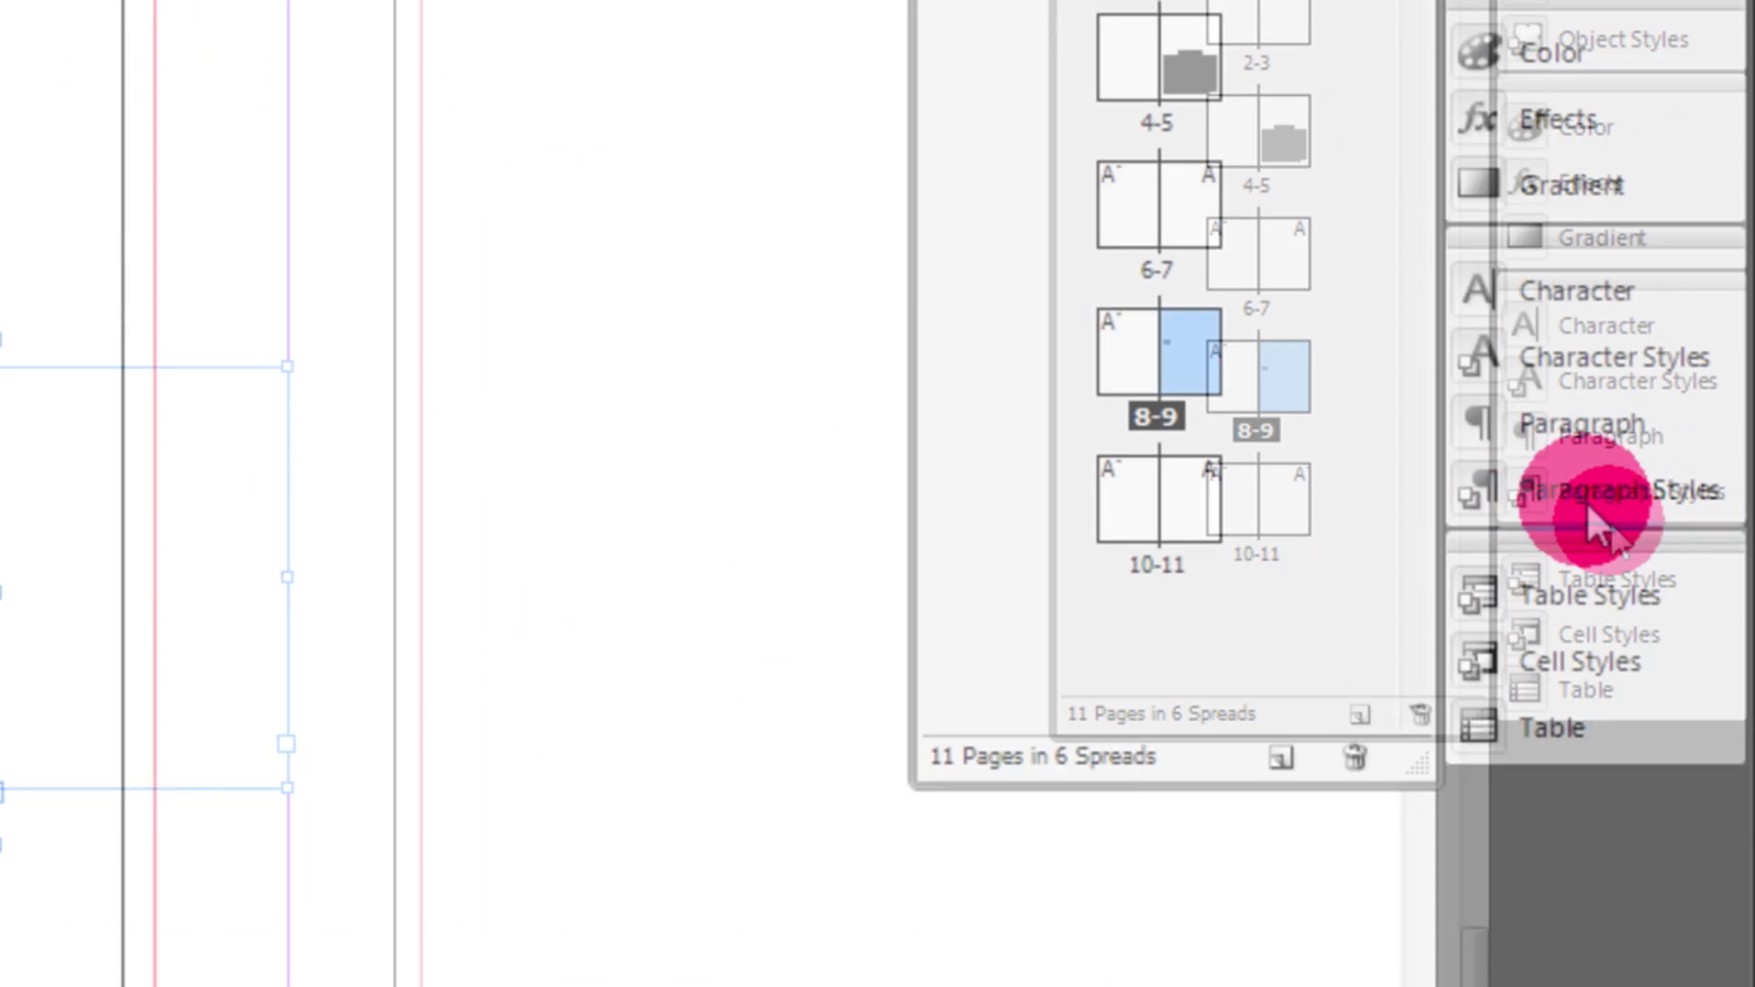
Step: Give the CHAPTER 1 frame the Chapter Titles style, align it to the margin, and nudge it lower
{"action": "left_click", "coordinate": [1592, 516]}
{"action": "left_click", "coordinate": [600, 463]}
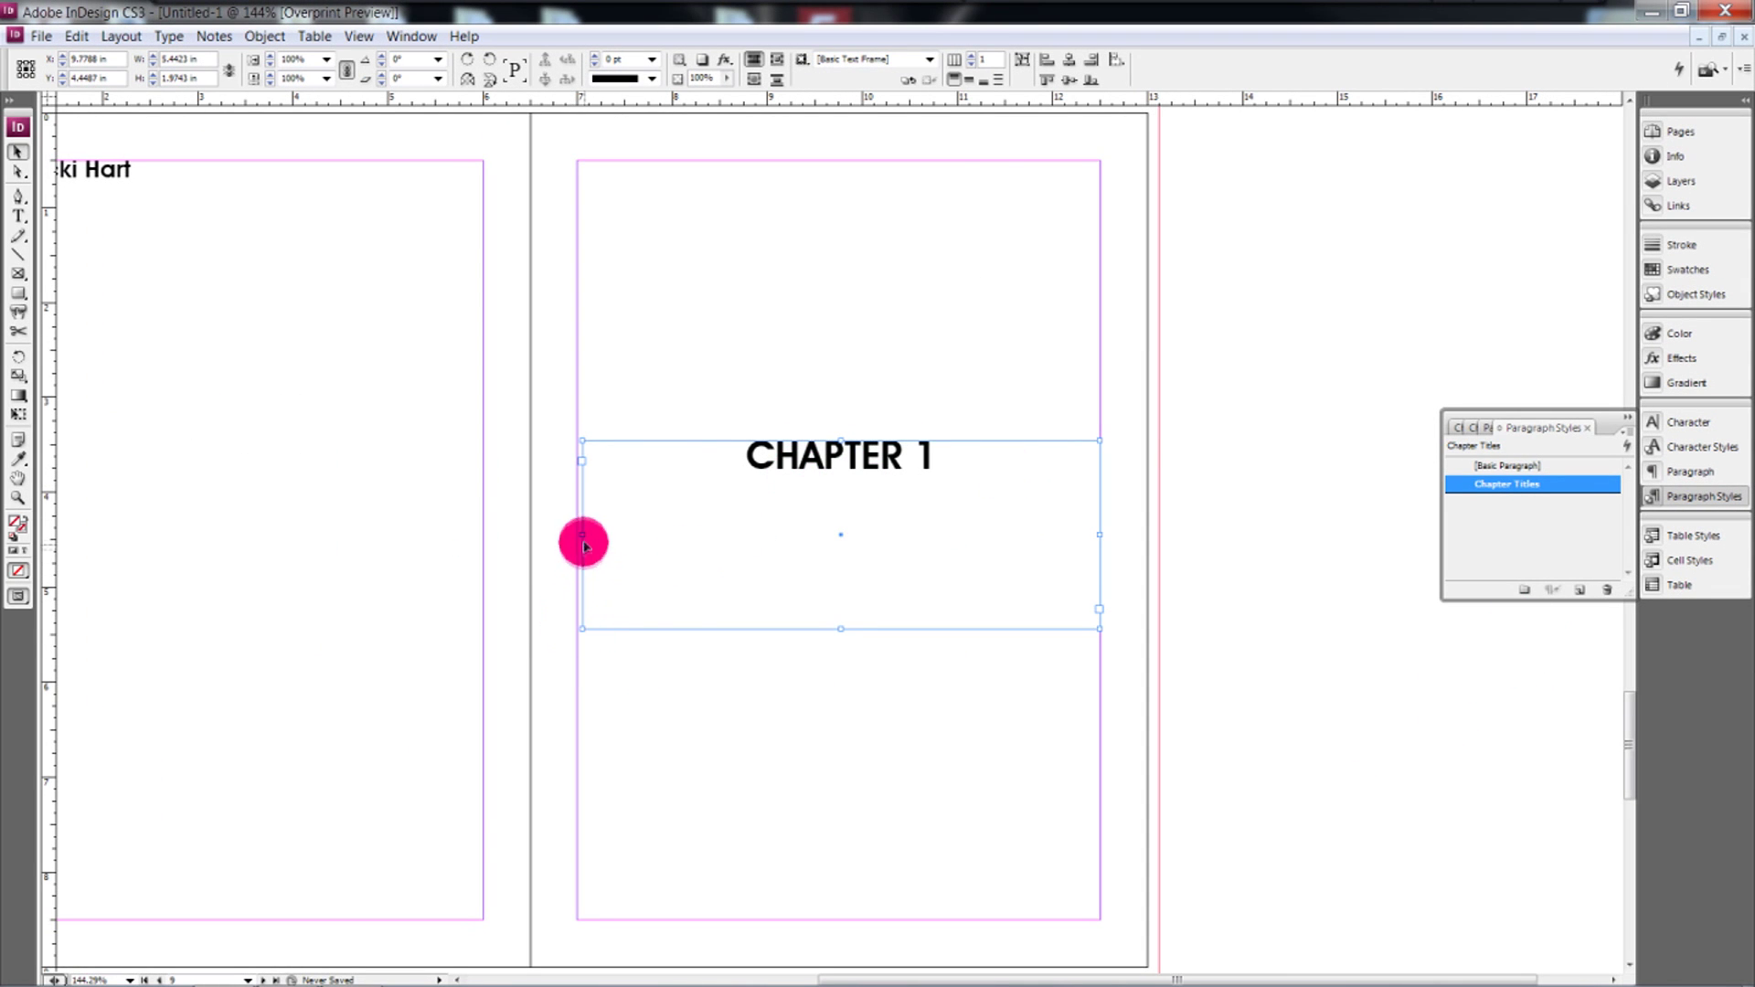
{"action": "left_click_drag", "start_coordinate": [583, 535], "coordinate": [576, 536]}
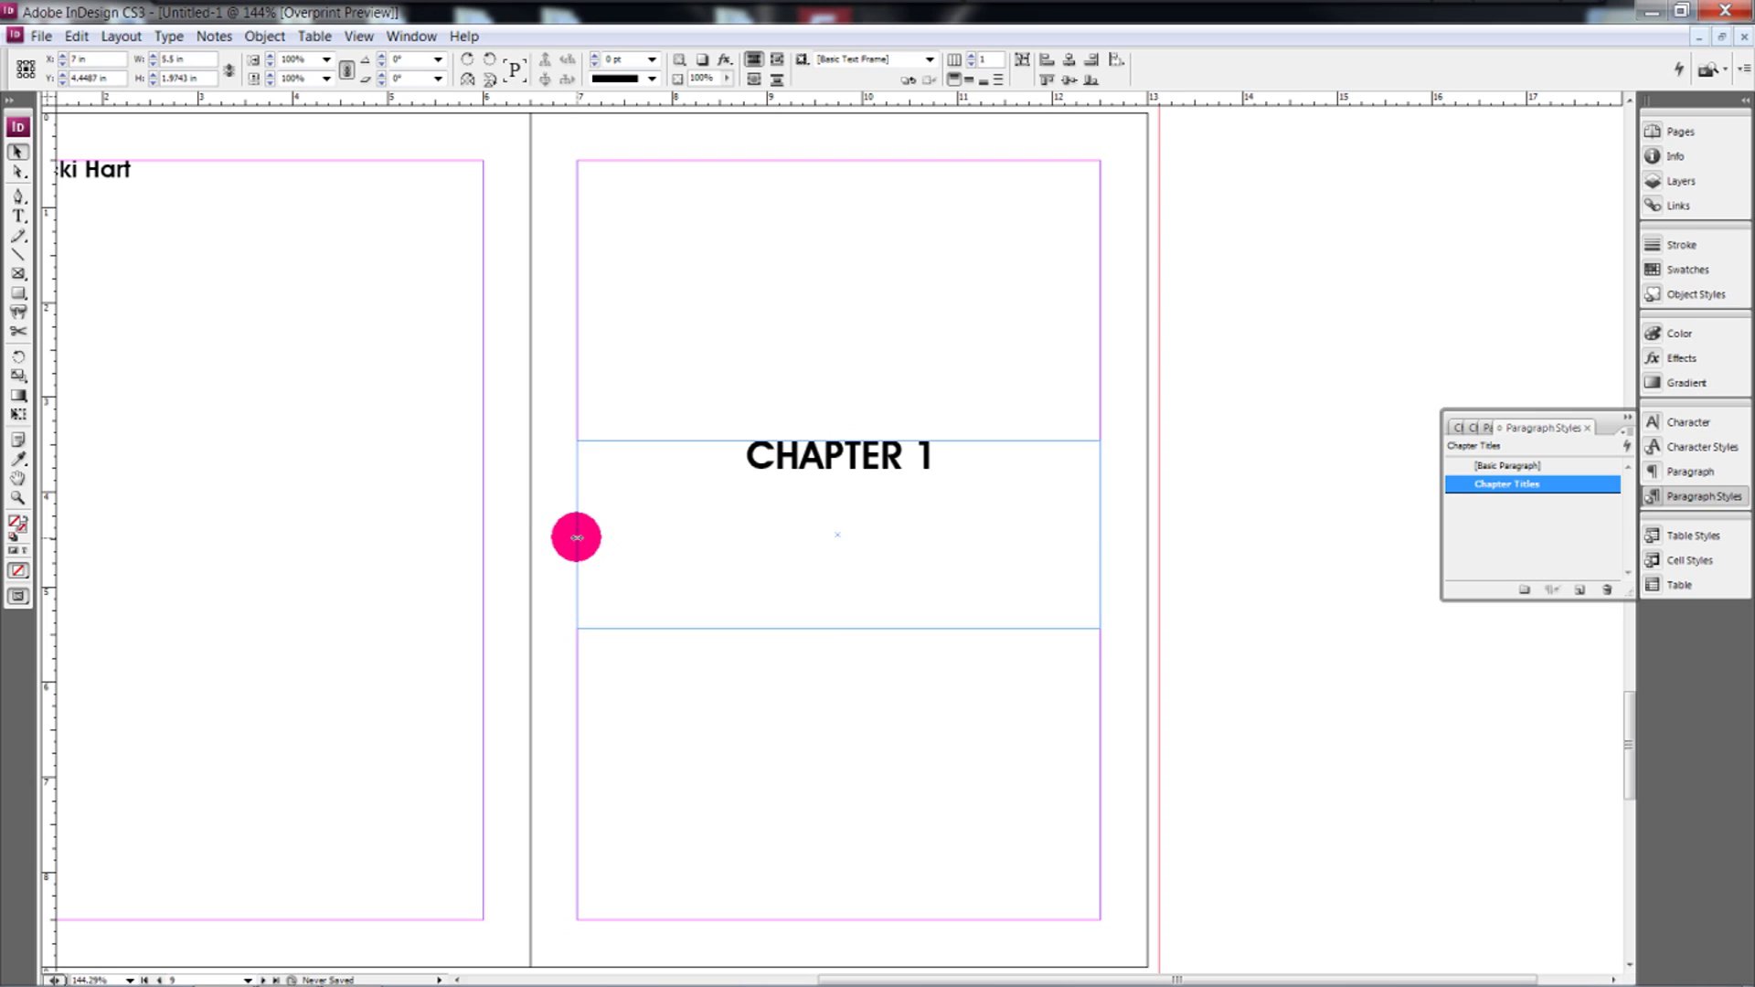
{"action": "left_click", "coordinate": [1332, 552]}
{"action": "left_click", "coordinate": [1628, 417]}
{"action": "left_click_drag", "start_coordinate": [822, 458], "coordinate": [832, 470]}
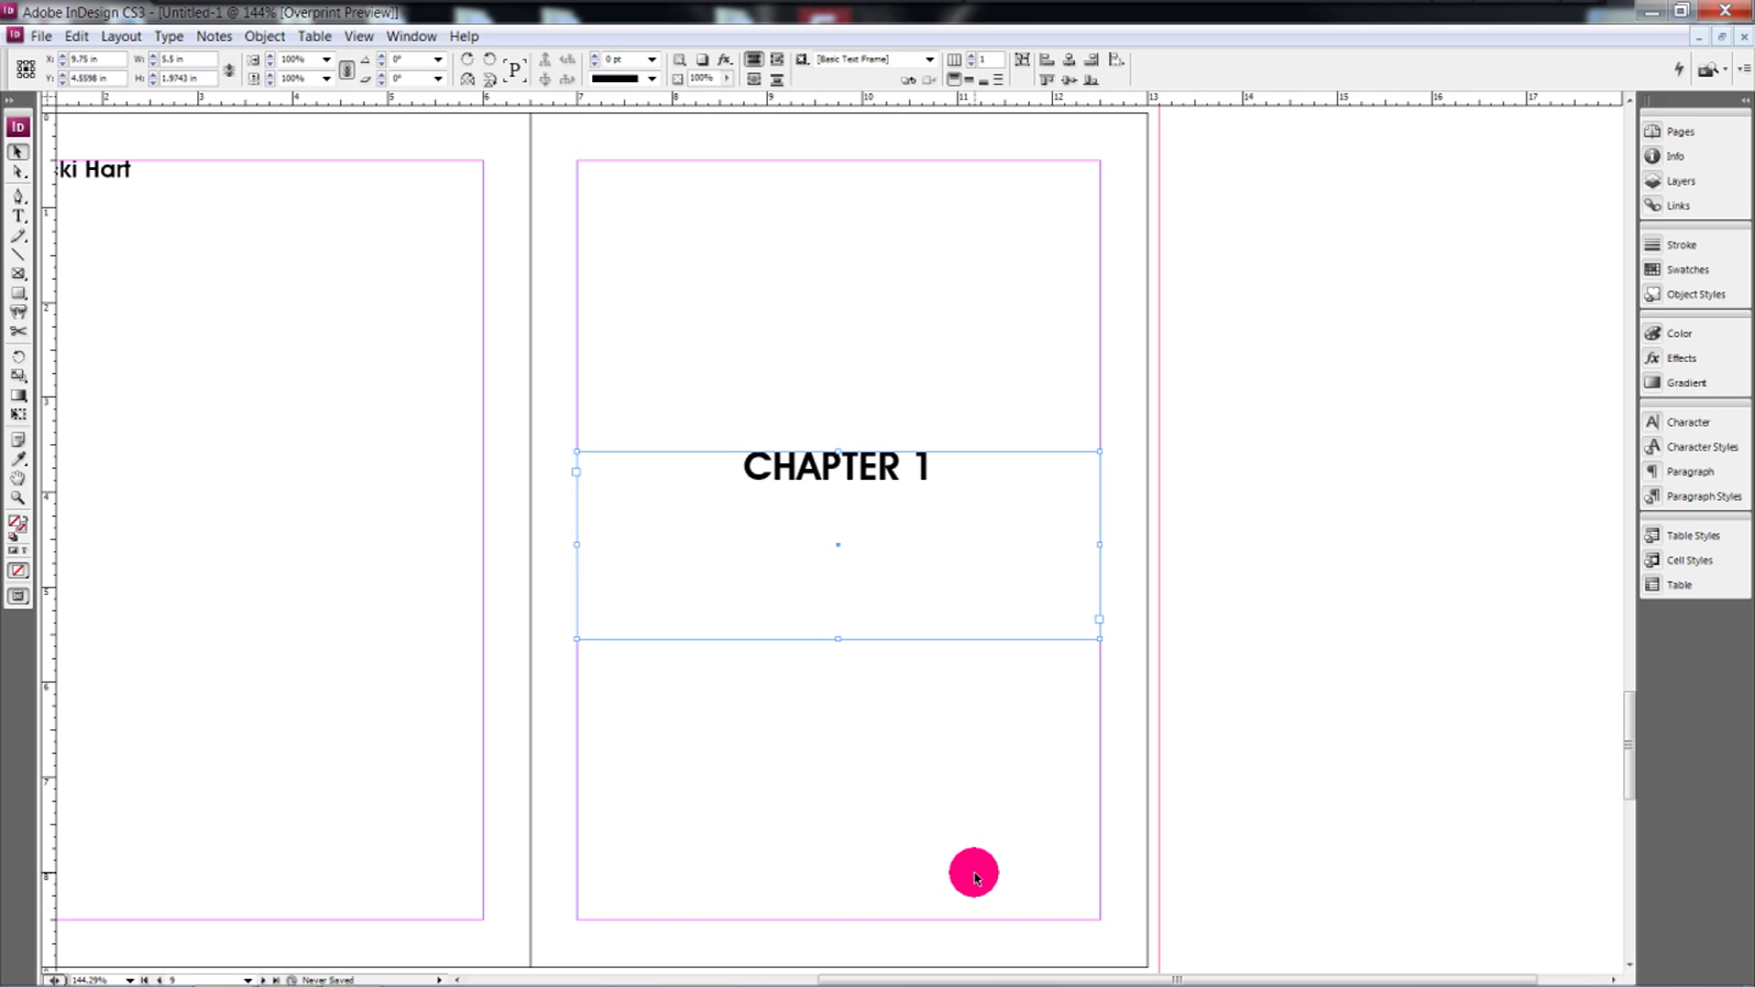
Step: Select both pages of spread 10-11 in the Pages panel, cancelling the Apply Master dialog
{"action": "left_click", "coordinate": [1680, 131]}
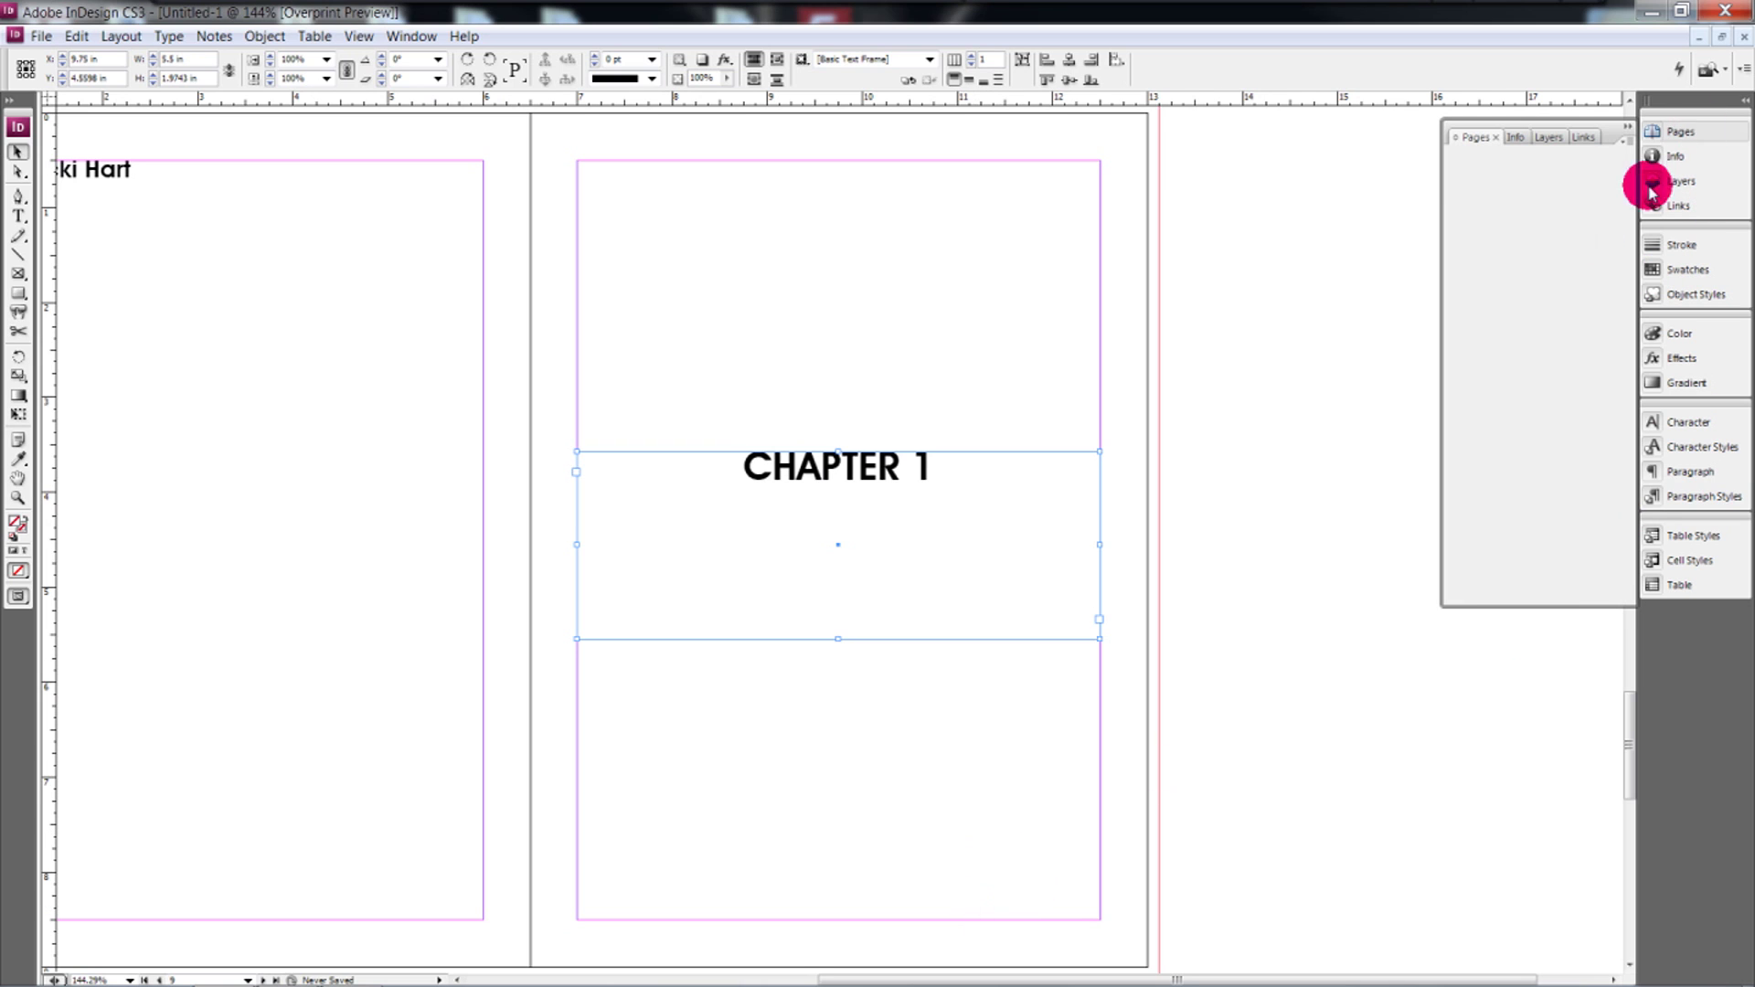
{"action": "left_click", "coordinate": [1565, 457]}
{"action": "double_click", "coordinate": [1543, 498]}
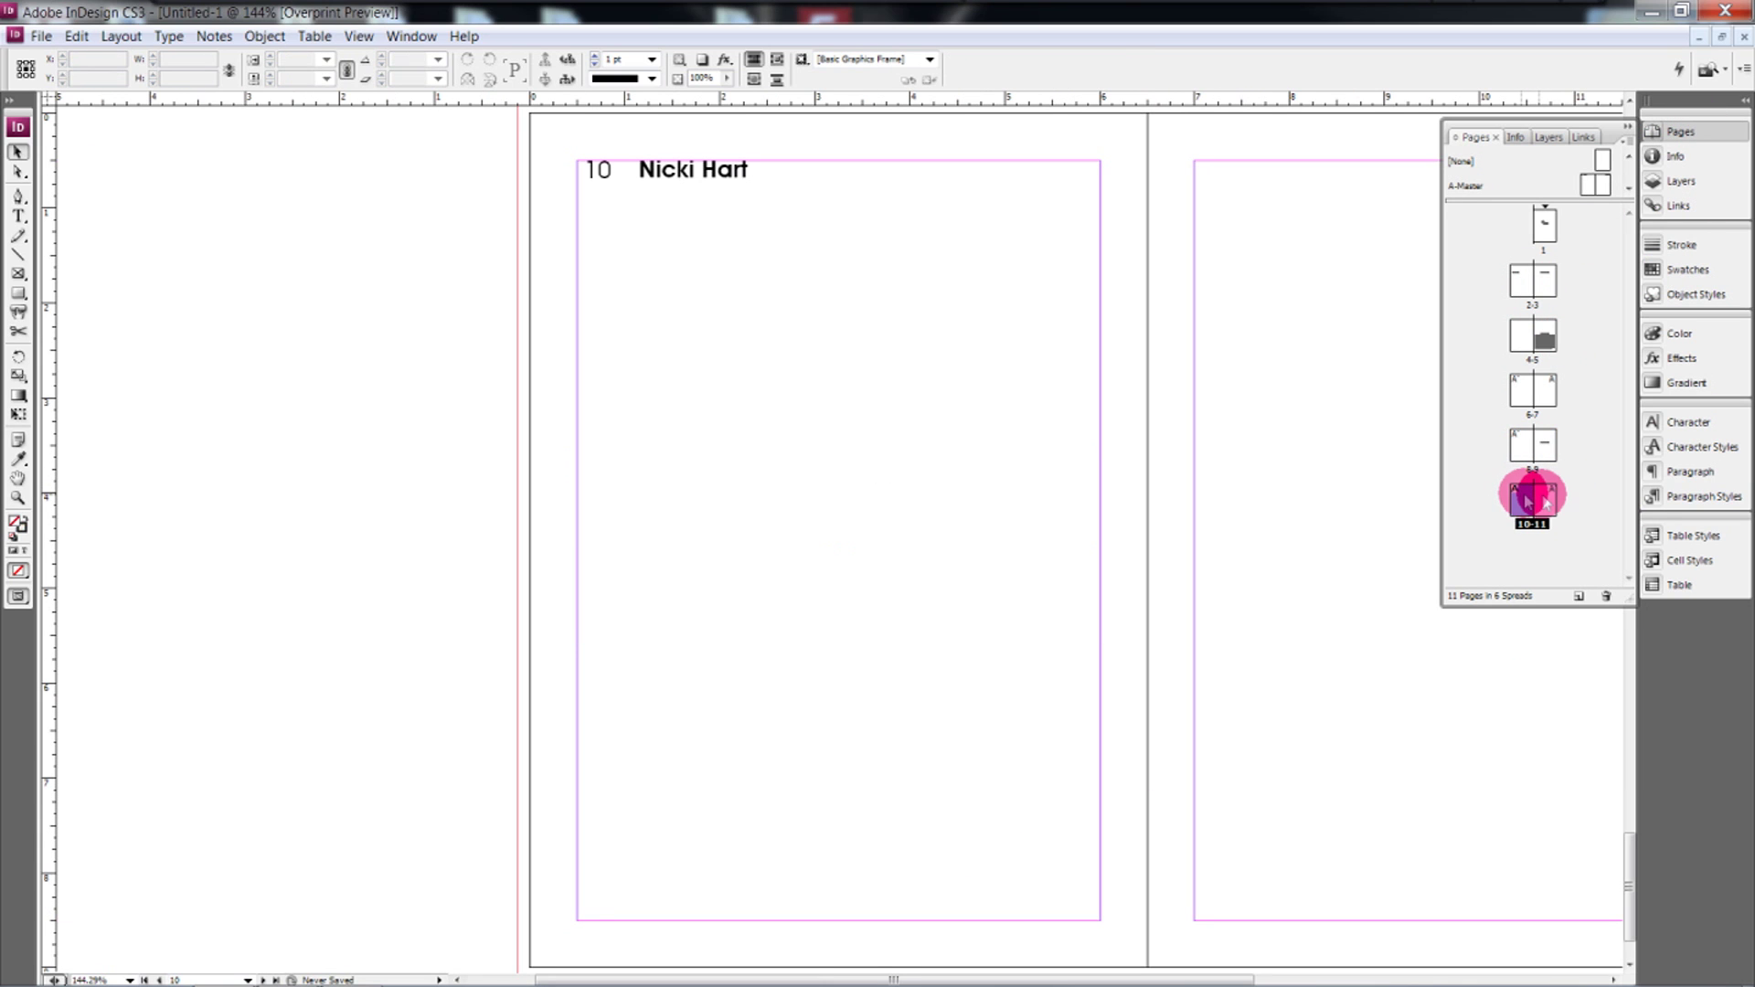
{"action": "left_click", "coordinate": [1525, 505]}
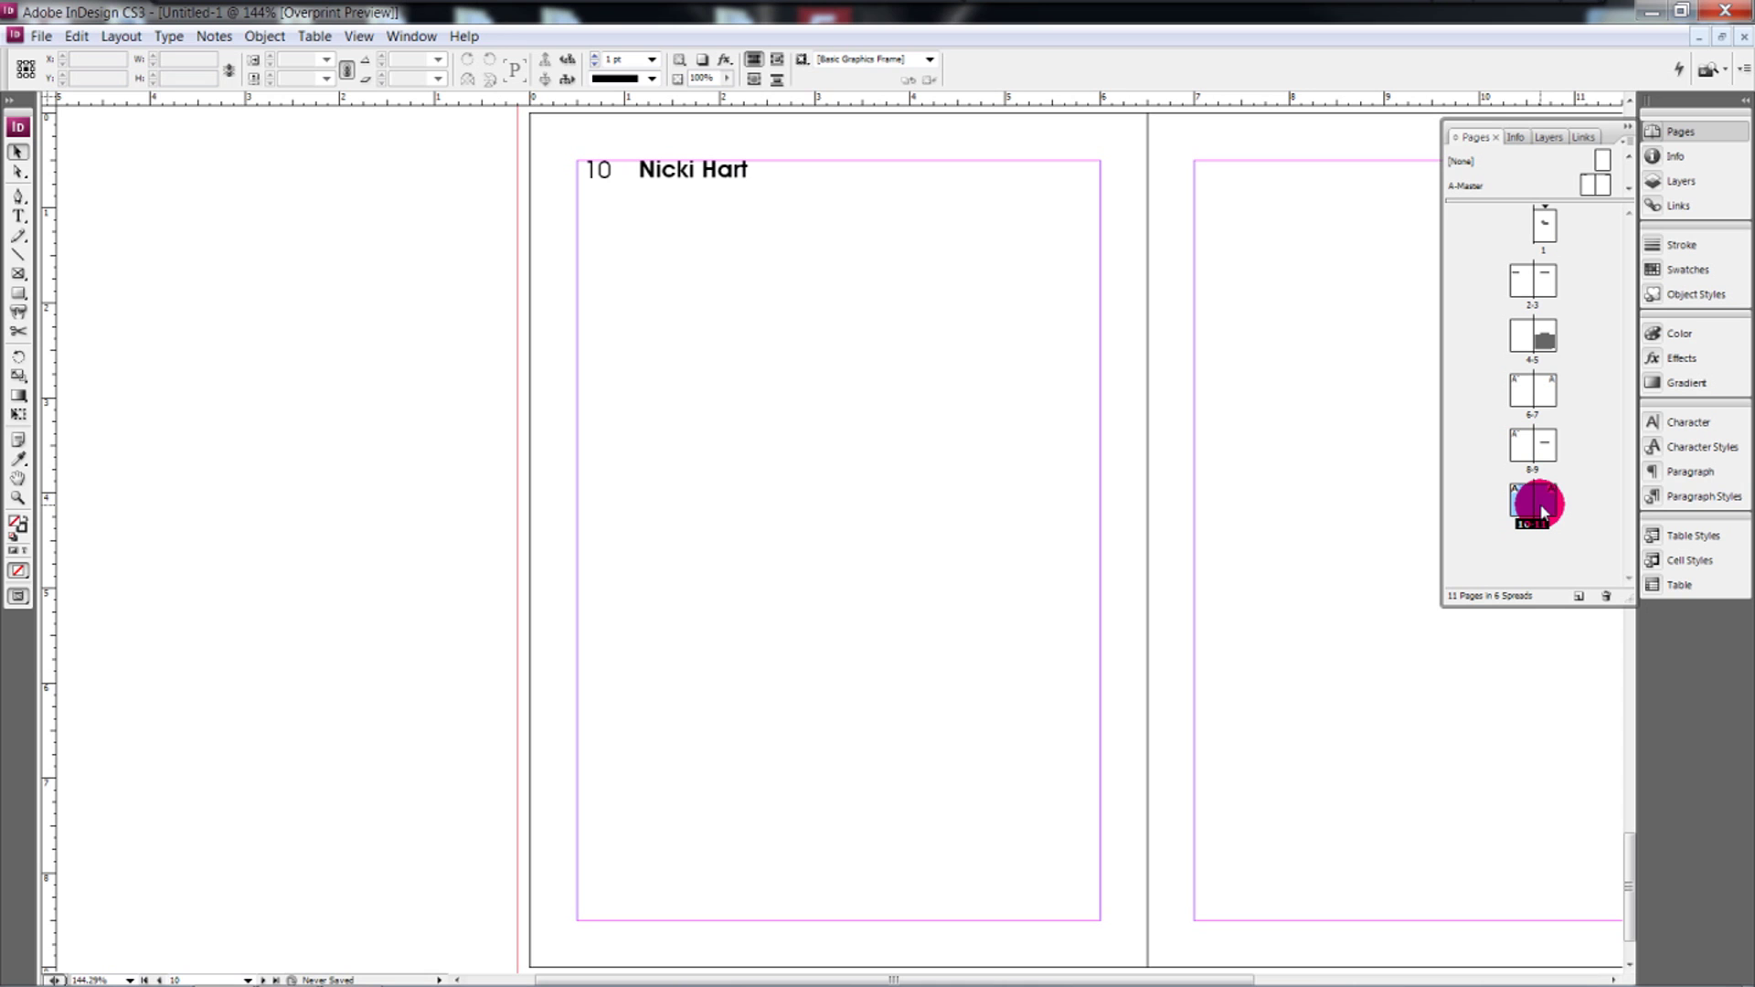
{"action": "left_click", "coordinate": [1549, 498], "text": "shift"}
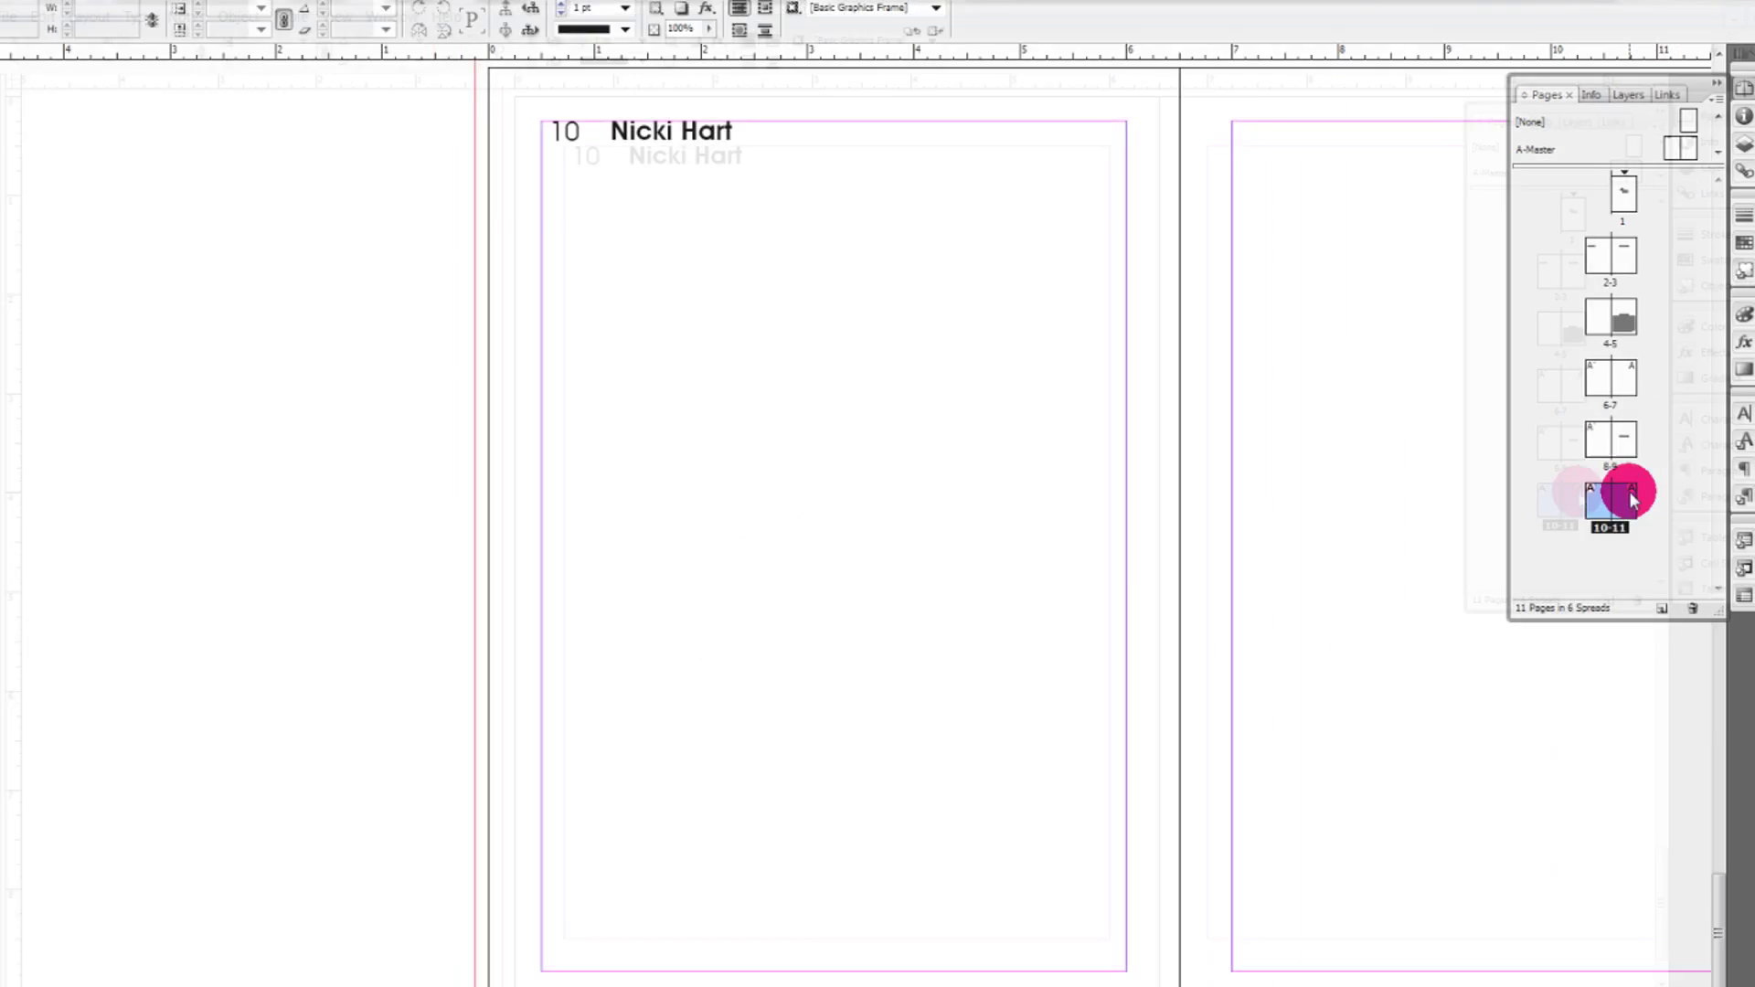
{"action": "right_click", "coordinate": [1633, 498]}
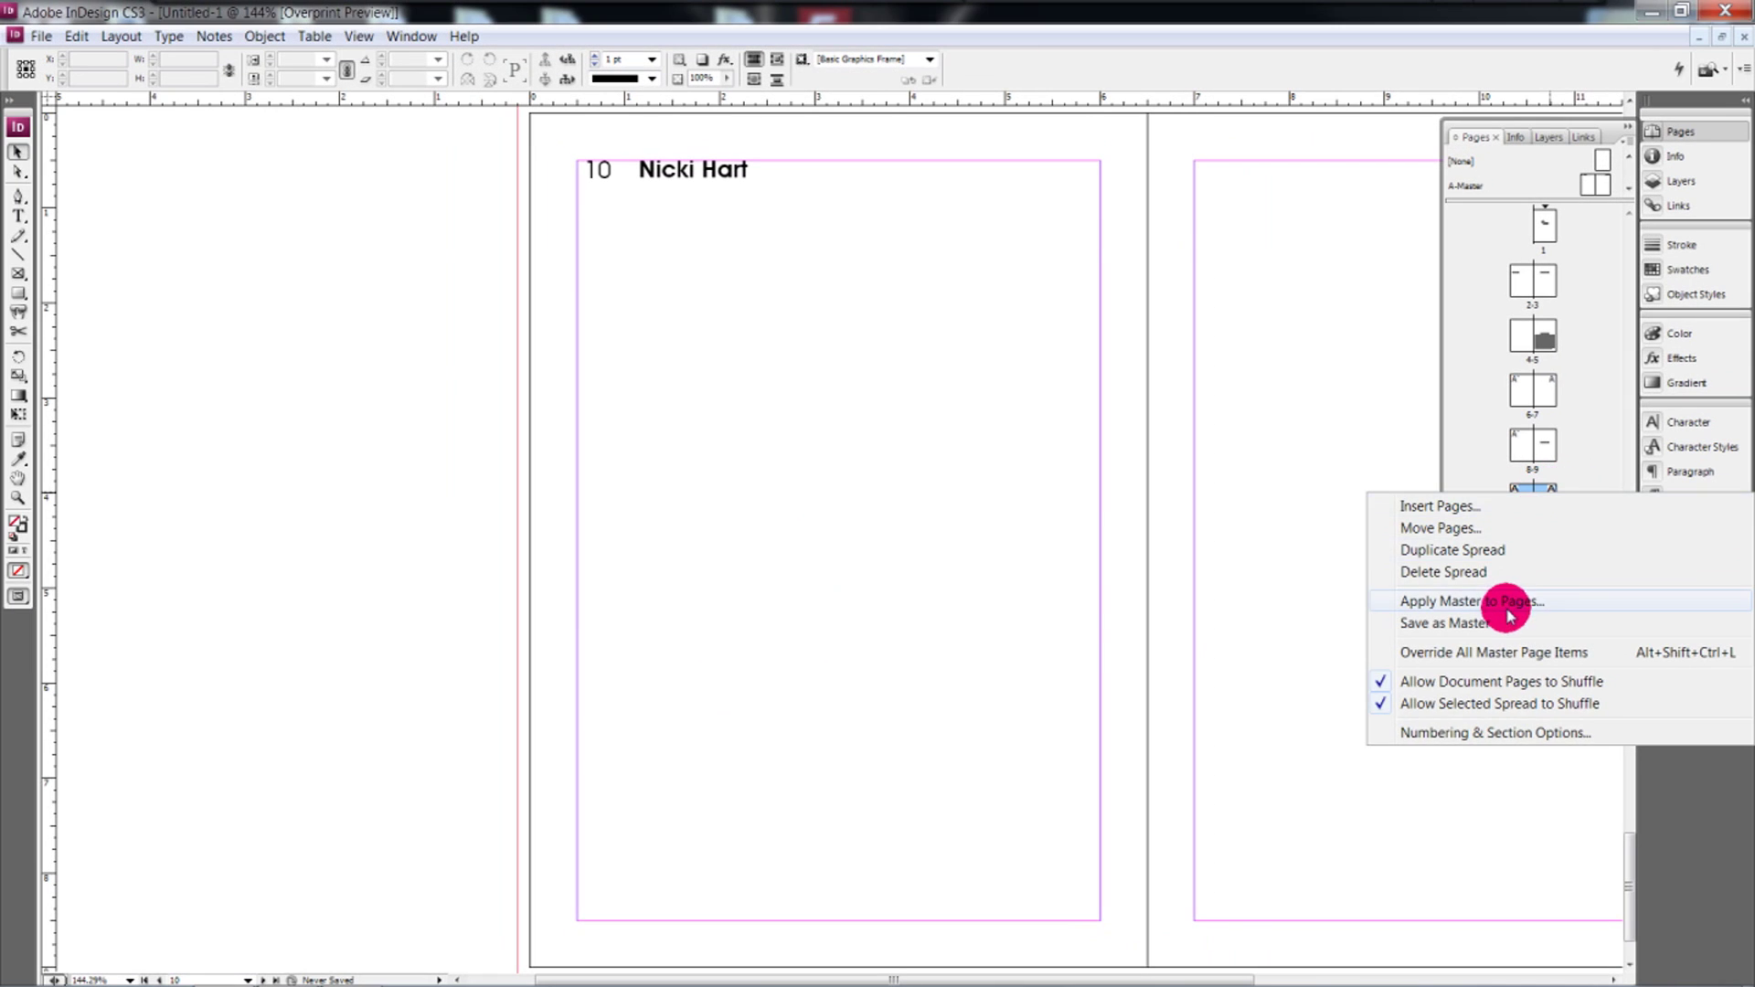
{"action": "left_click", "coordinate": [1579, 626]}
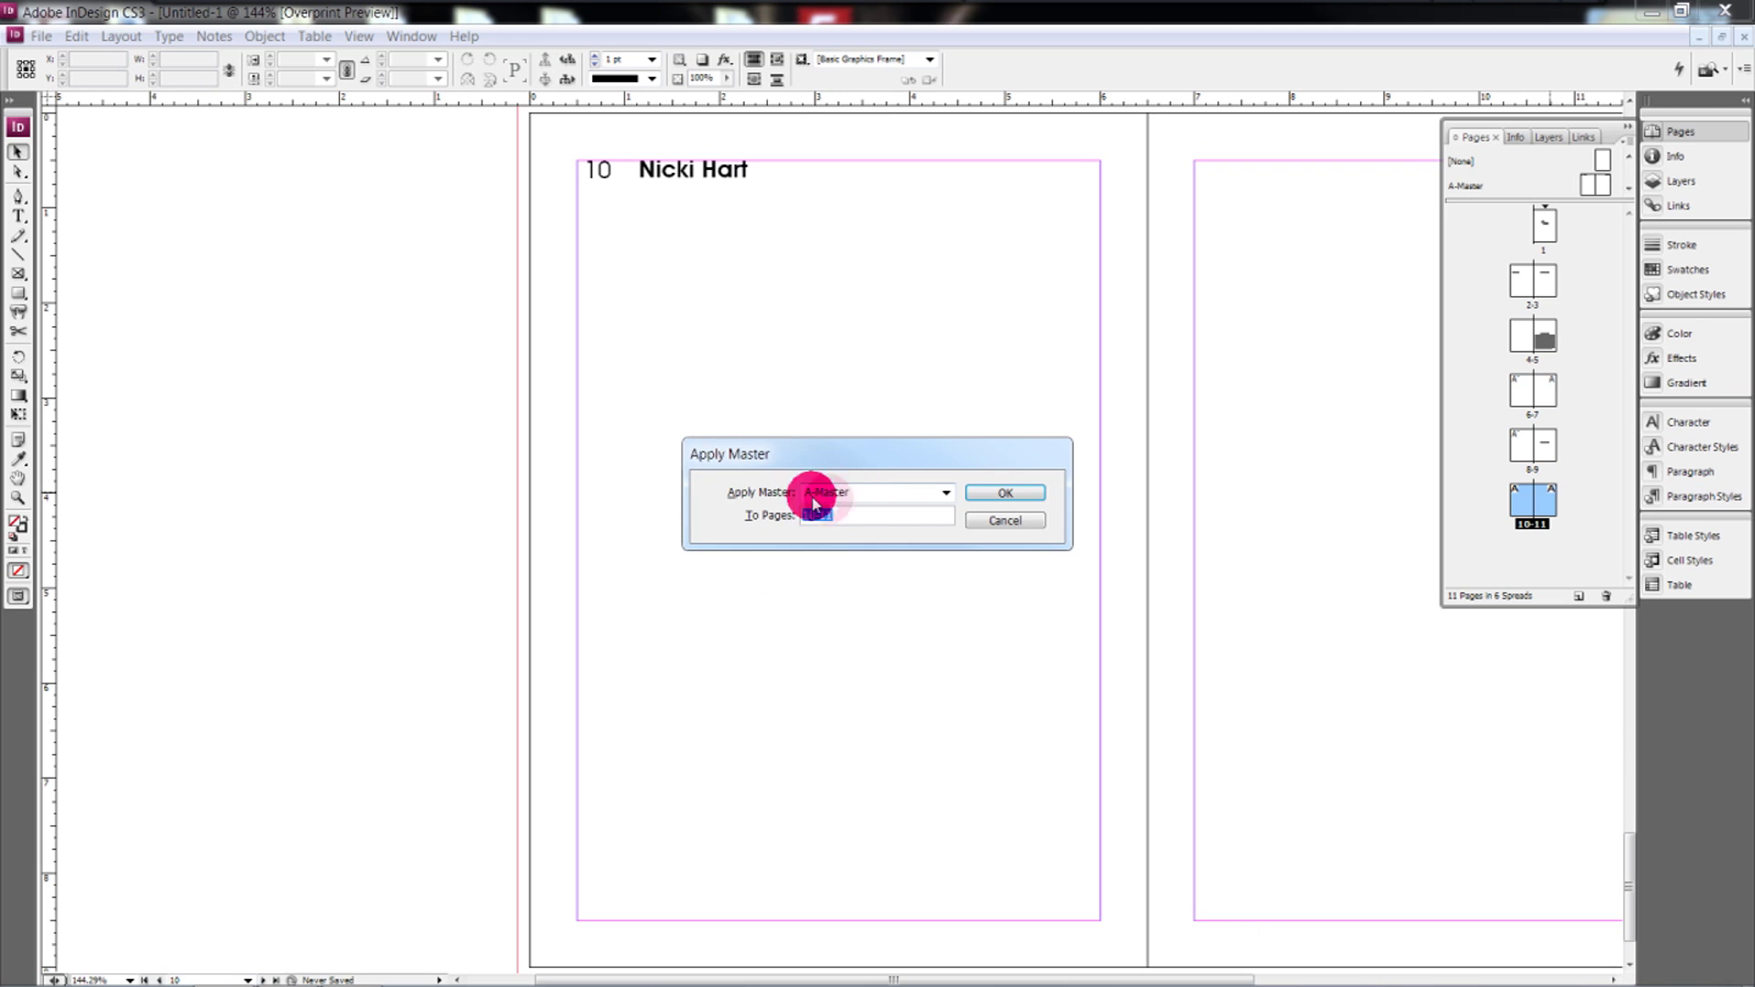
{"action": "left_click", "coordinate": [1001, 523]}
Step: Duplicate spread 10-11 as pages 12-13, then add new pages 14 and 15
{"action": "left_click_drag", "start_coordinate": [1567, 510], "coordinate": [1580, 596]}
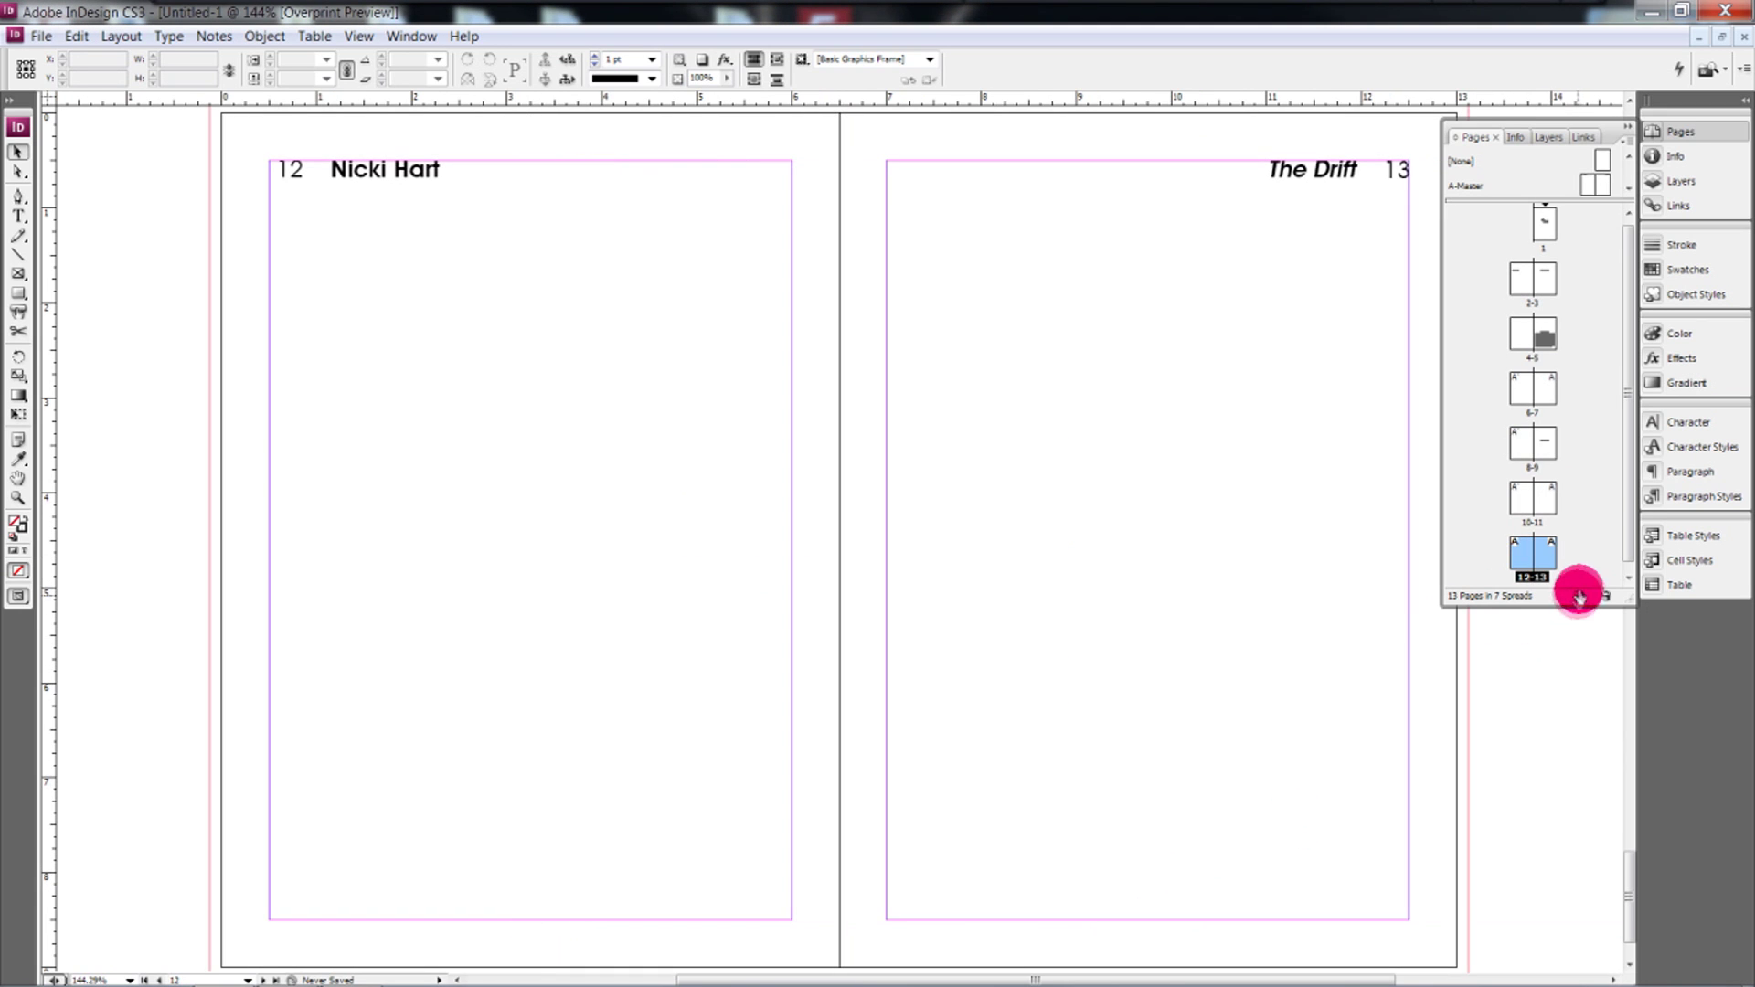
{"action": "left_click", "coordinate": [1580, 596]}
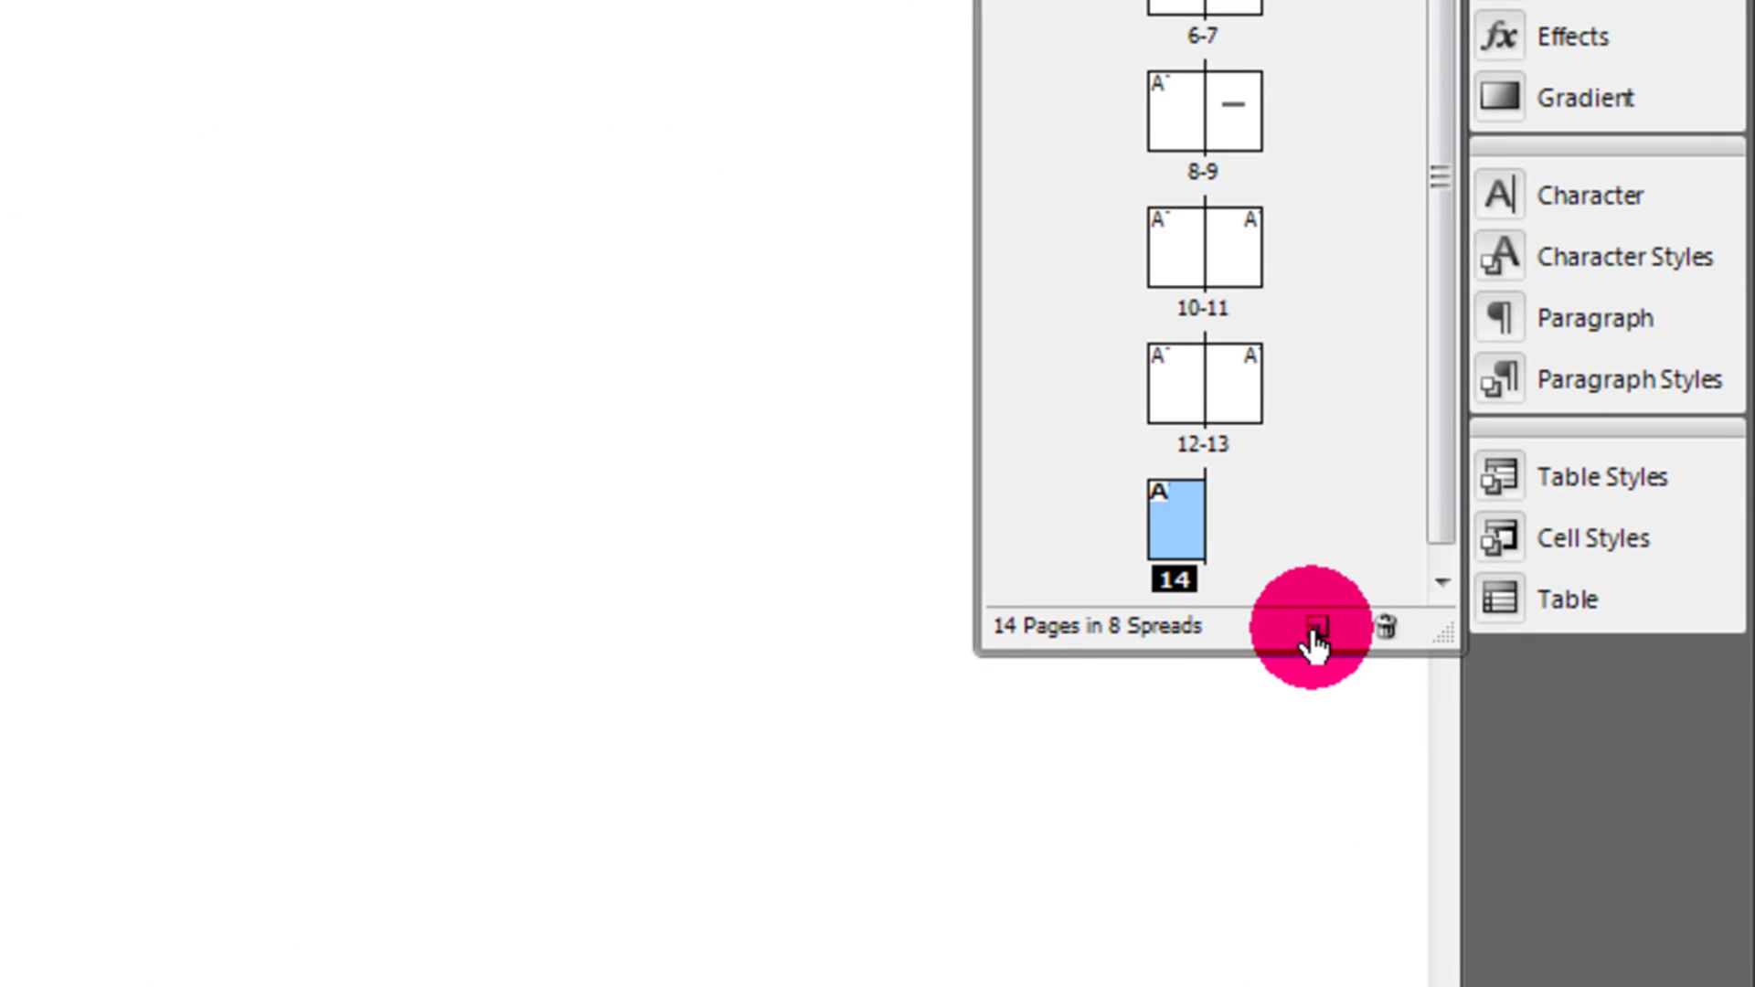
{"action": "left_click", "coordinate": [1313, 631]}
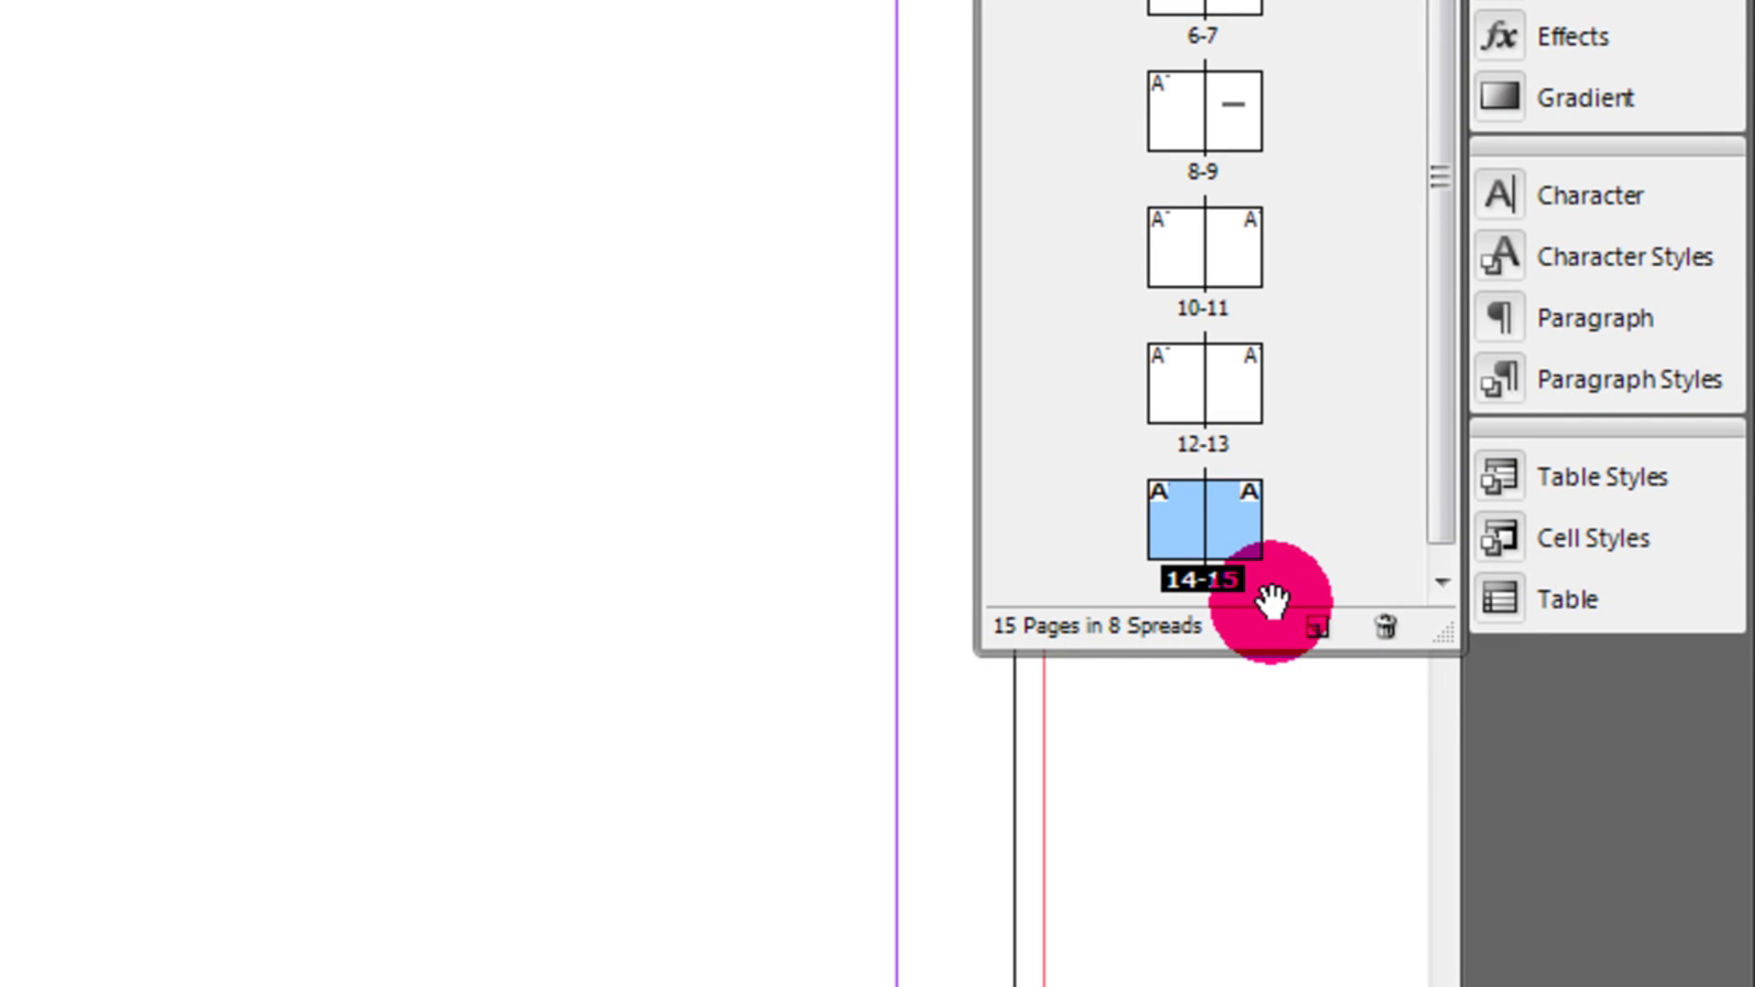
{"action": "left_click", "coordinate": [1234, 521]}
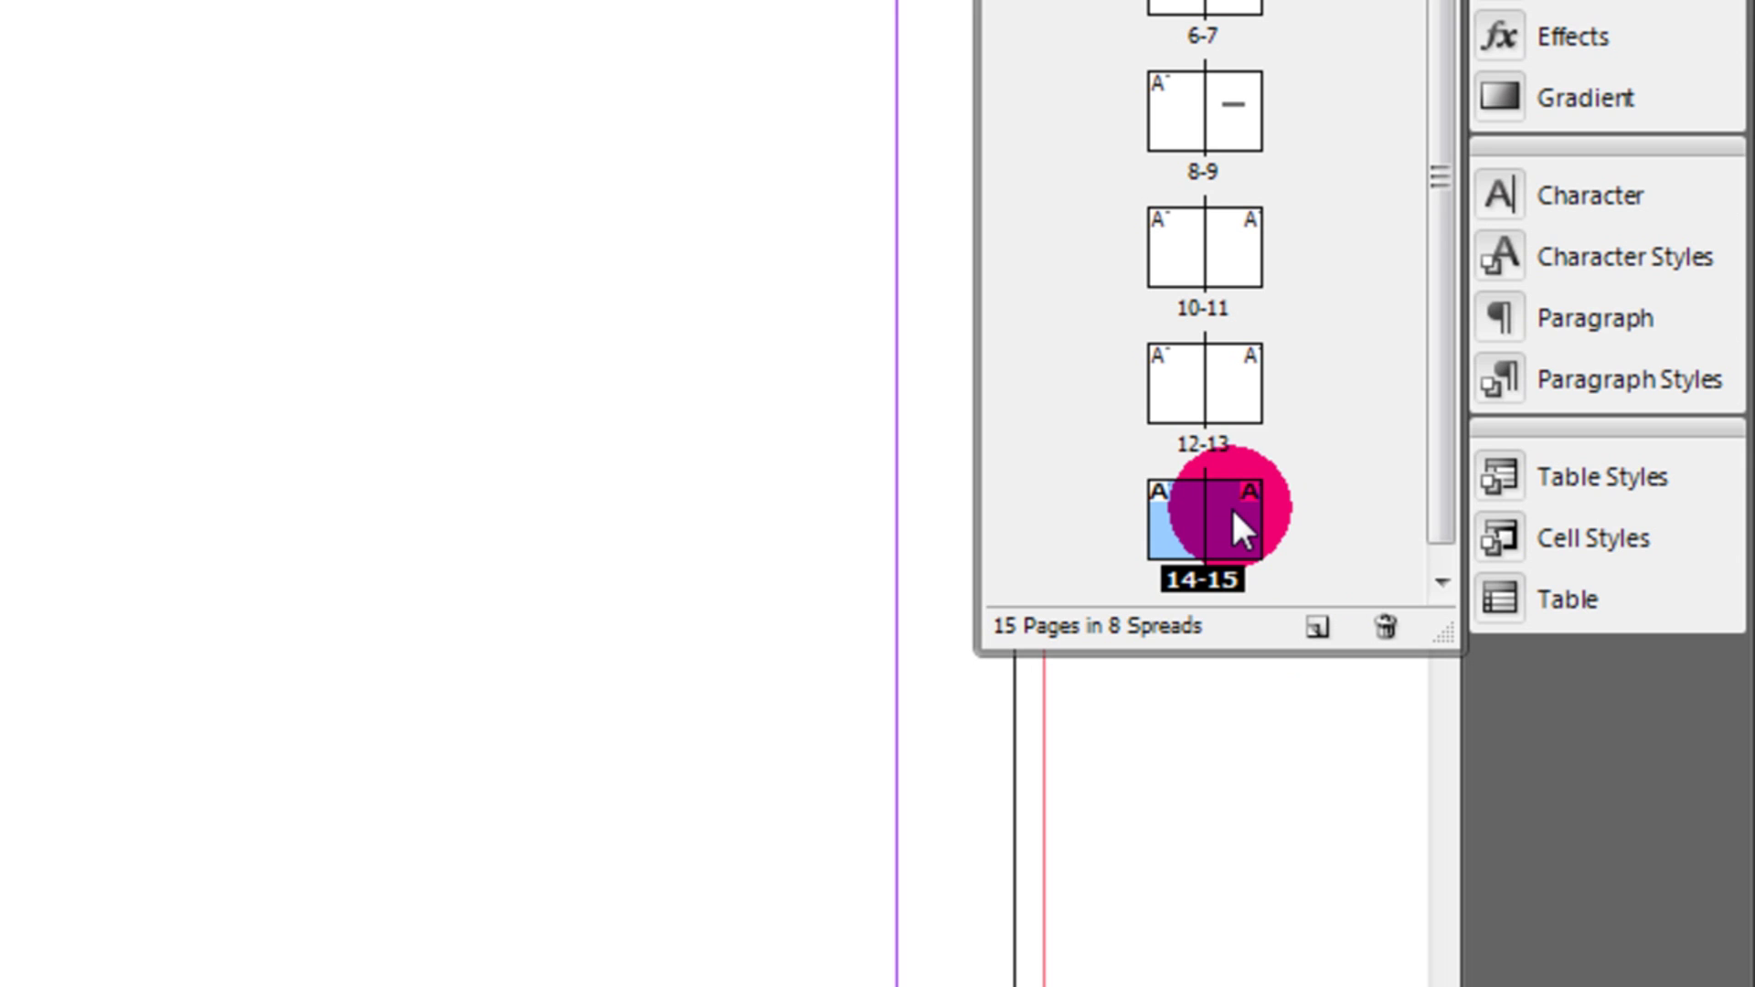
Step: Set spread 14-15 to the [None] master, then drag A-Master back onto it
{"action": "right_click", "coordinate": [243, 71]}
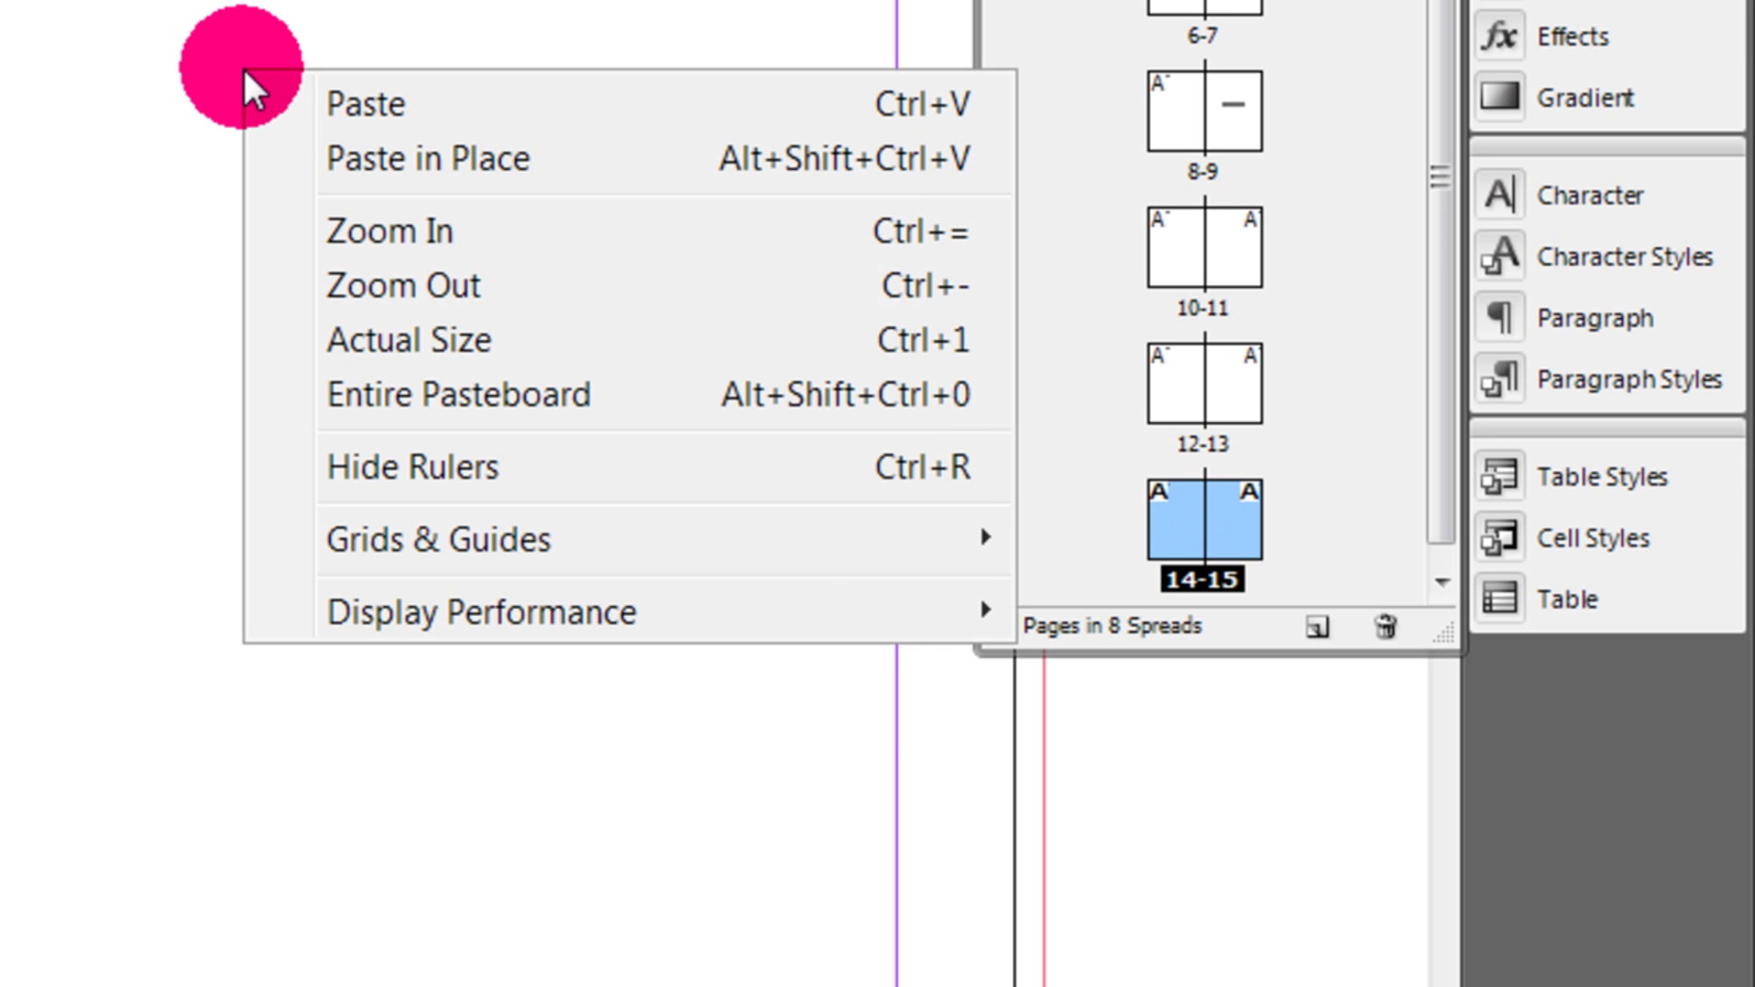
{"action": "right_click", "coordinate": [1249, 510]}
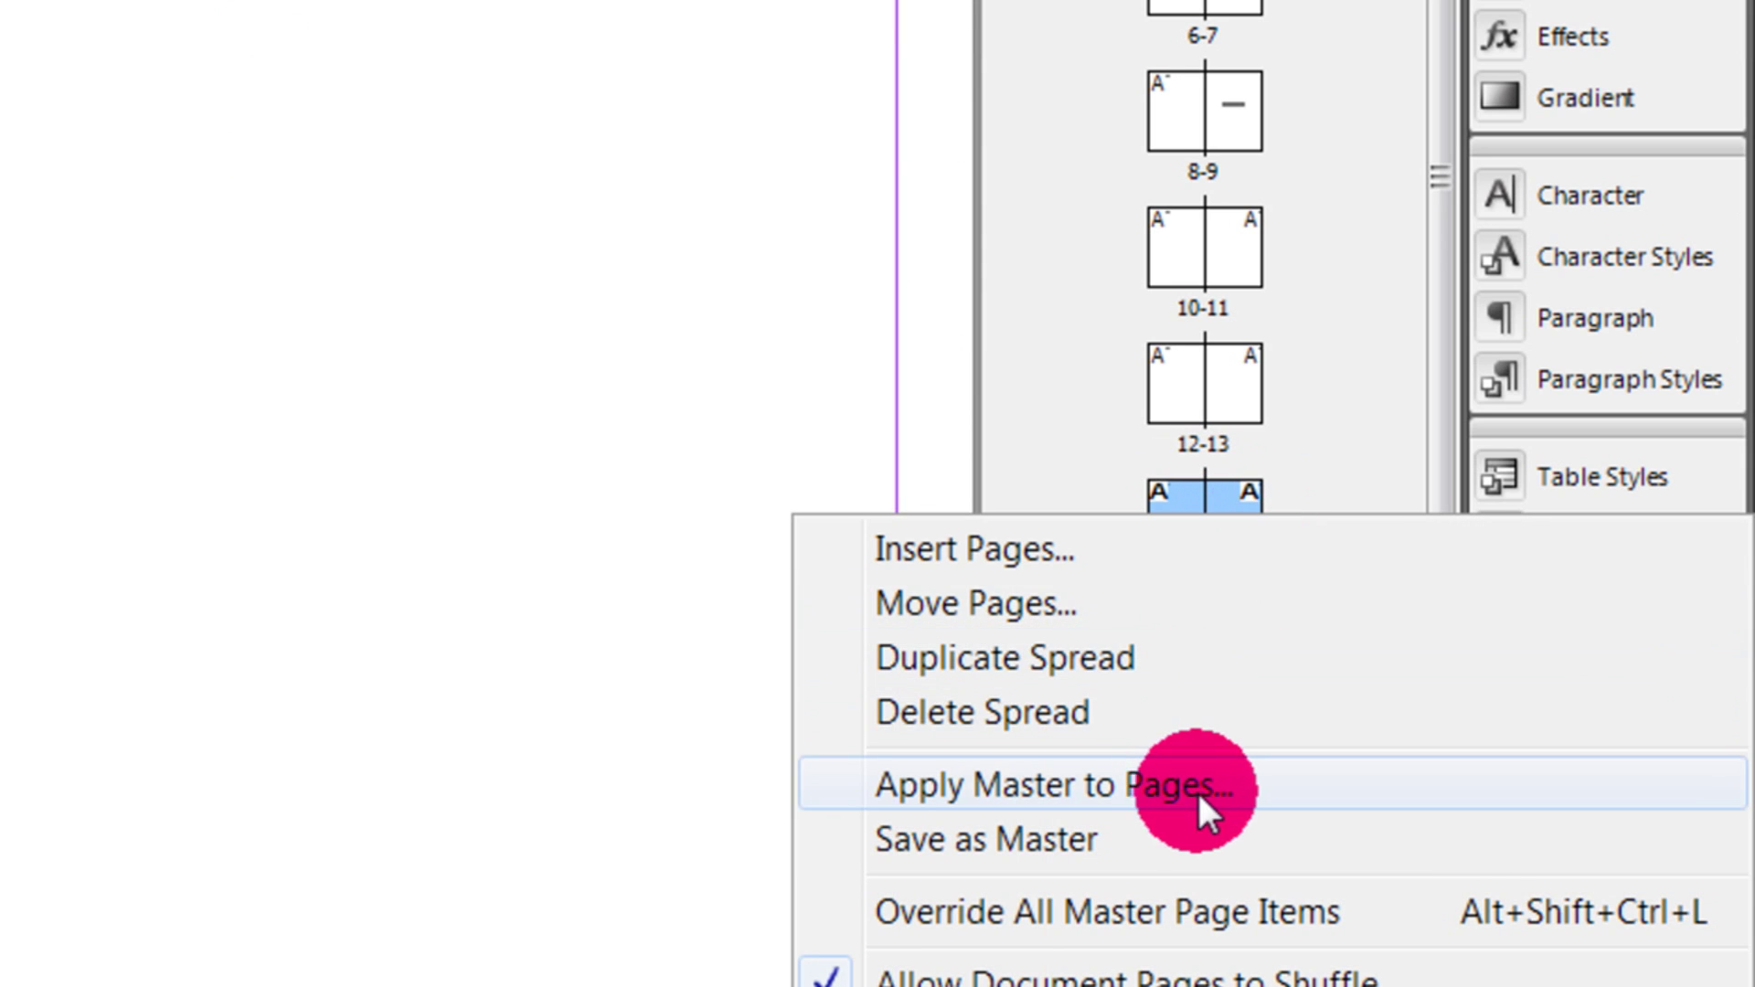
{"action": "left_click", "coordinate": [1197, 790]}
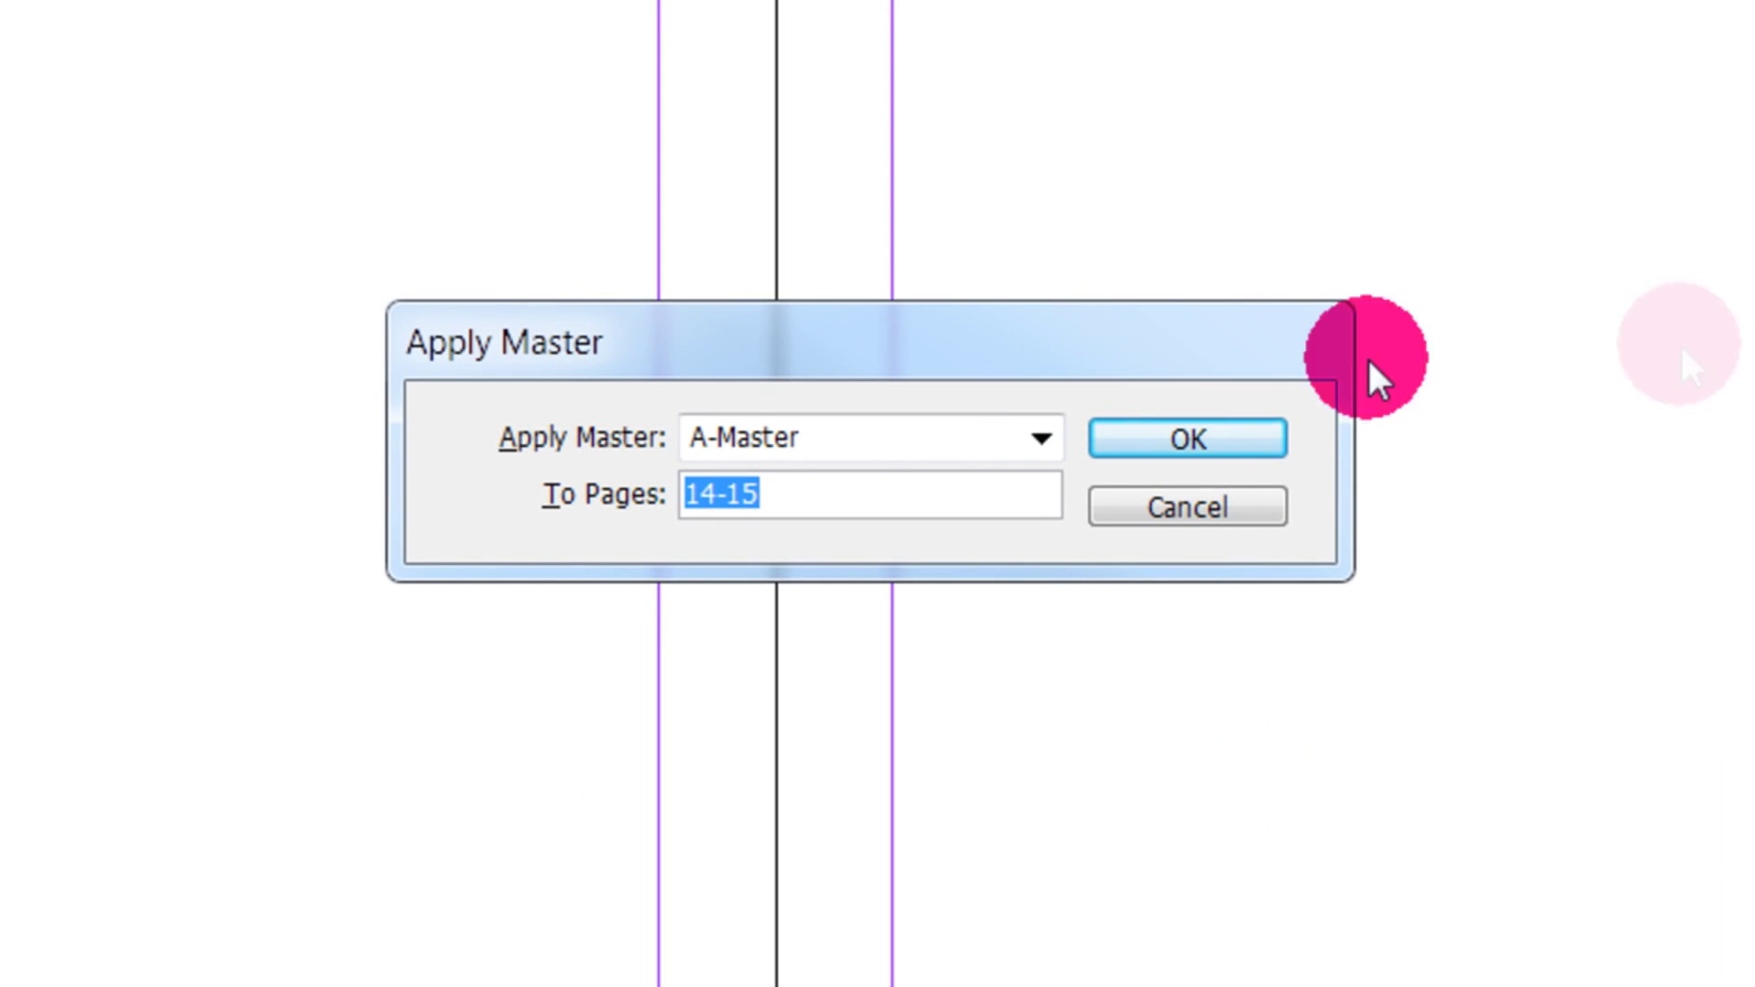
{"action": "left_click", "coordinate": [1058, 457]}
{"action": "left_click", "coordinate": [992, 481]}
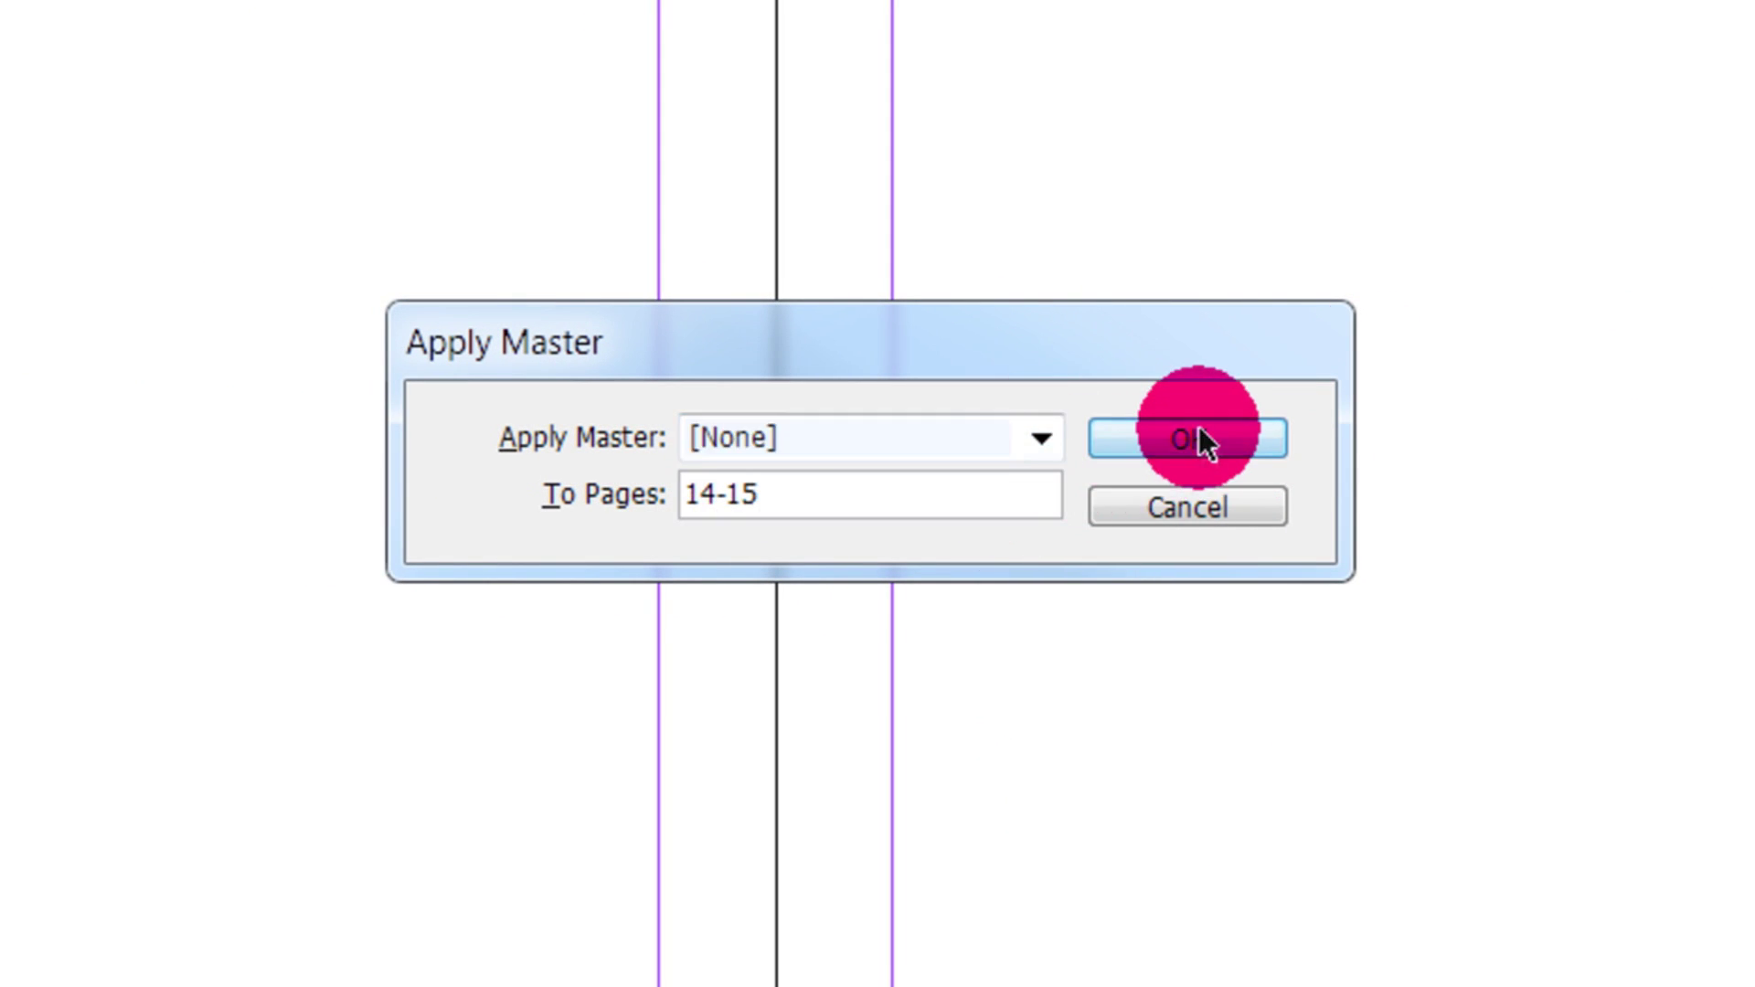
{"action": "left_click", "coordinate": [1193, 437]}
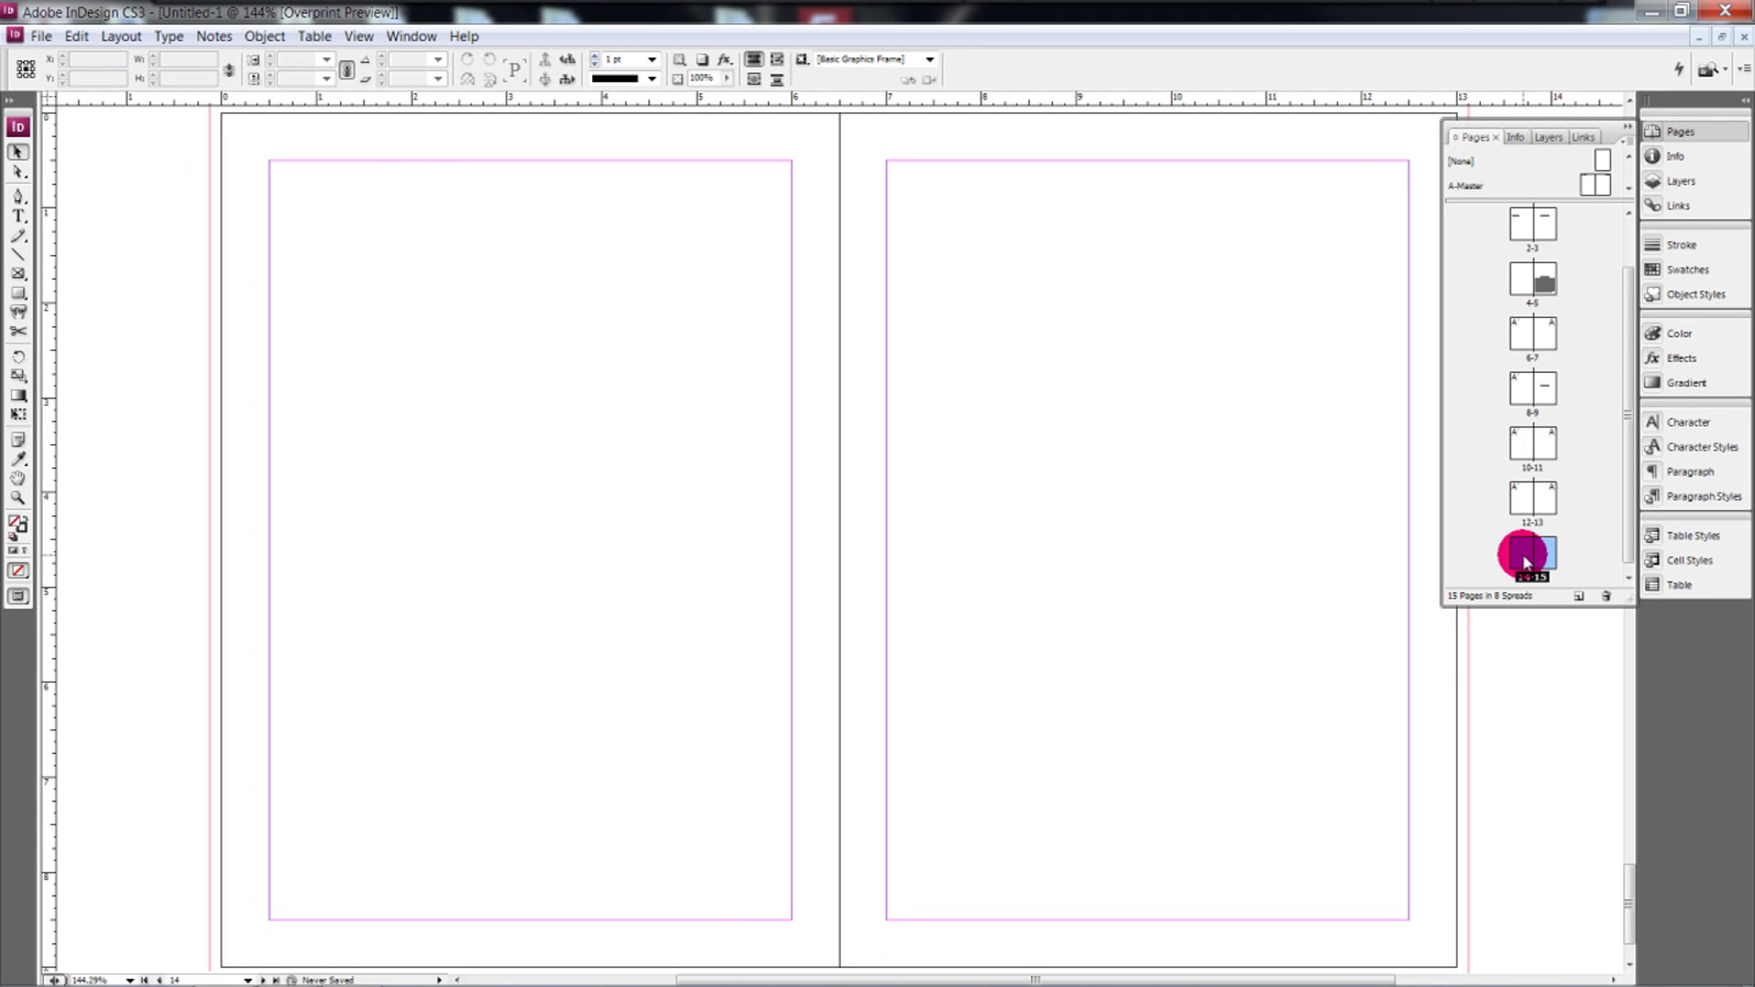
{"action": "left_click_drag", "start_coordinate": [1524, 561], "coordinate": [1524, 561]}
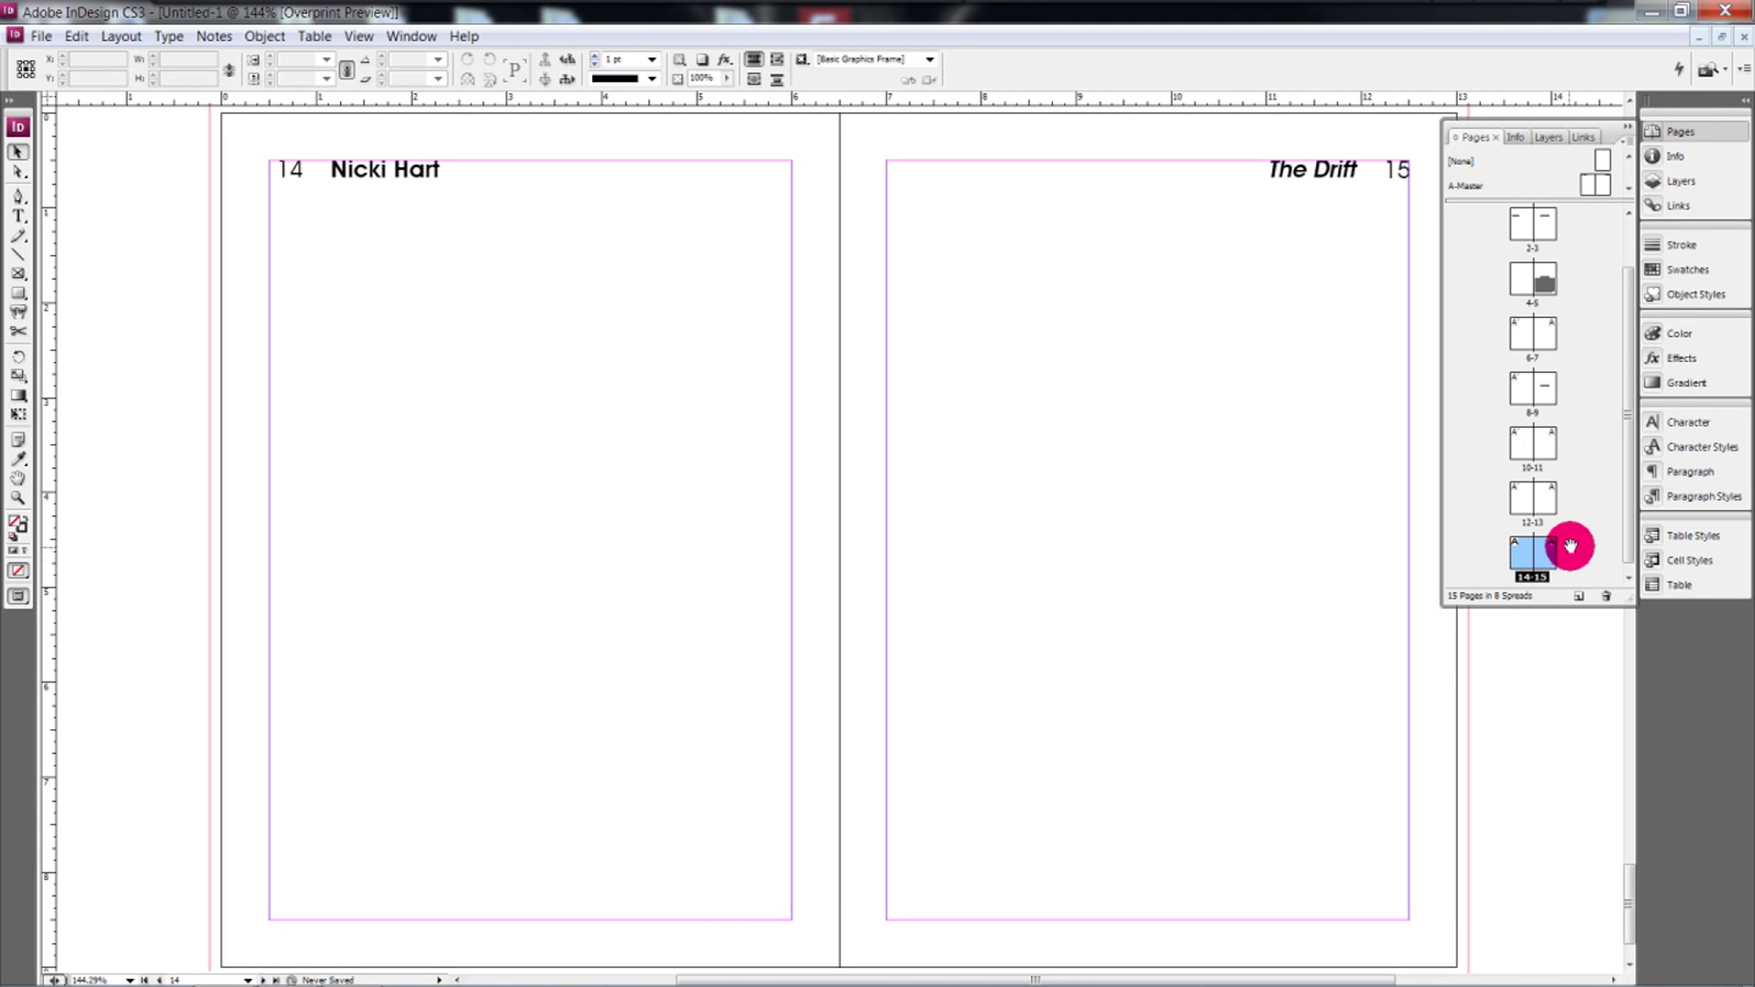
{"action": "mouse_move", "coordinate": [1529, 543]}
{"action": "left_mouse_down"}
{"action": "mouse_move", "coordinate": [1541, 556]}
{"action": "mouse_move", "coordinate": [1423, 555]}
{"action": "left_mouse_up"}
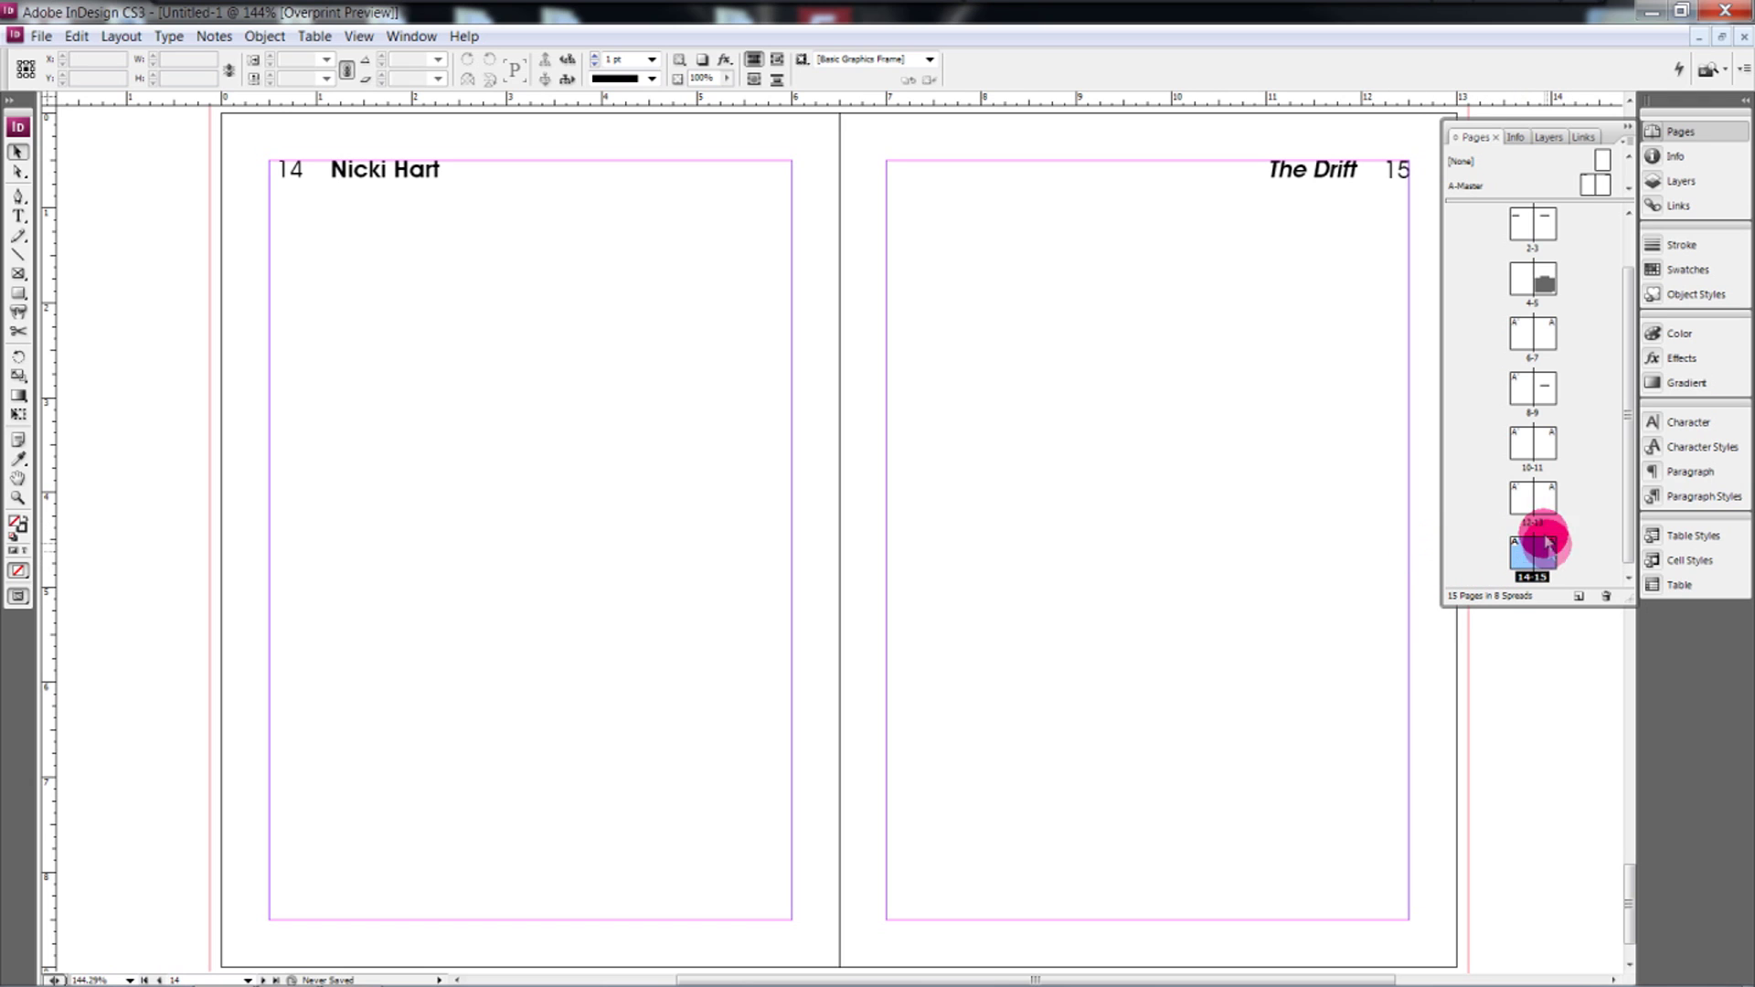
Step: Apply the [None] master to page 15 alone, removing its header and page number
{"action": "left_click", "coordinate": [1551, 564]}
{"action": "right_click", "coordinate": [1551, 563]}
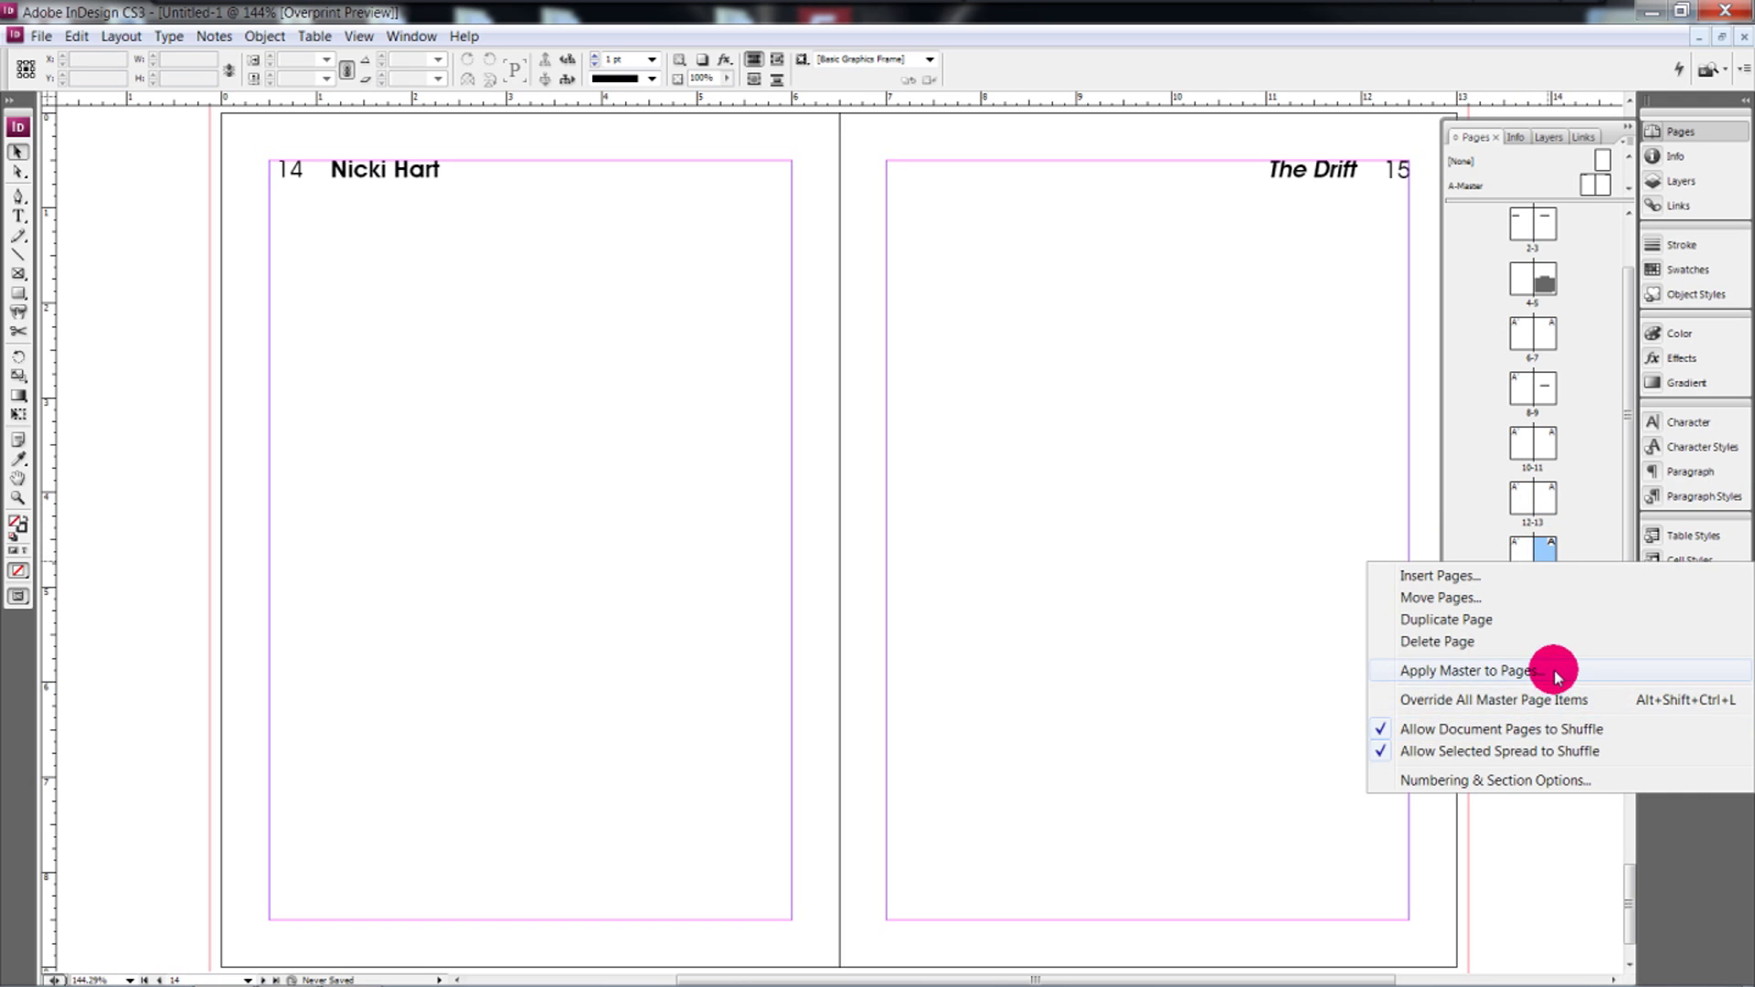
{"action": "left_click", "coordinate": [1551, 667]}
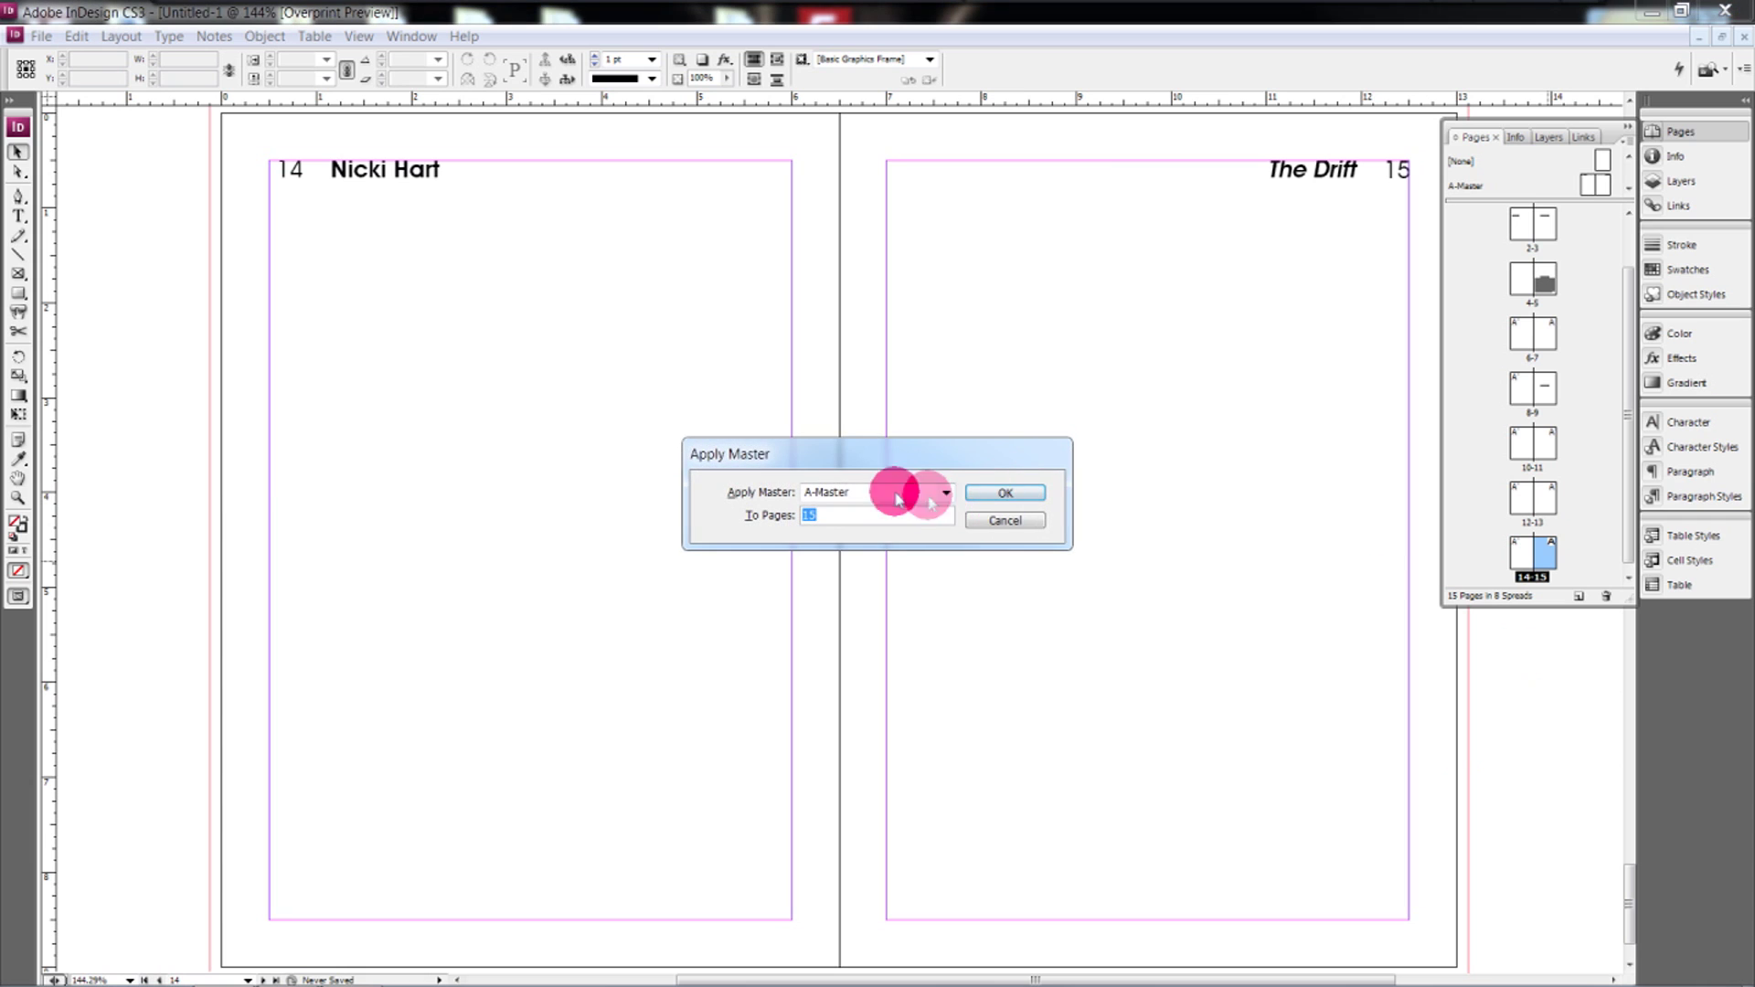
{"action": "left_click", "coordinate": [991, 492]}
{"action": "right_click", "coordinate": [1545, 555]}
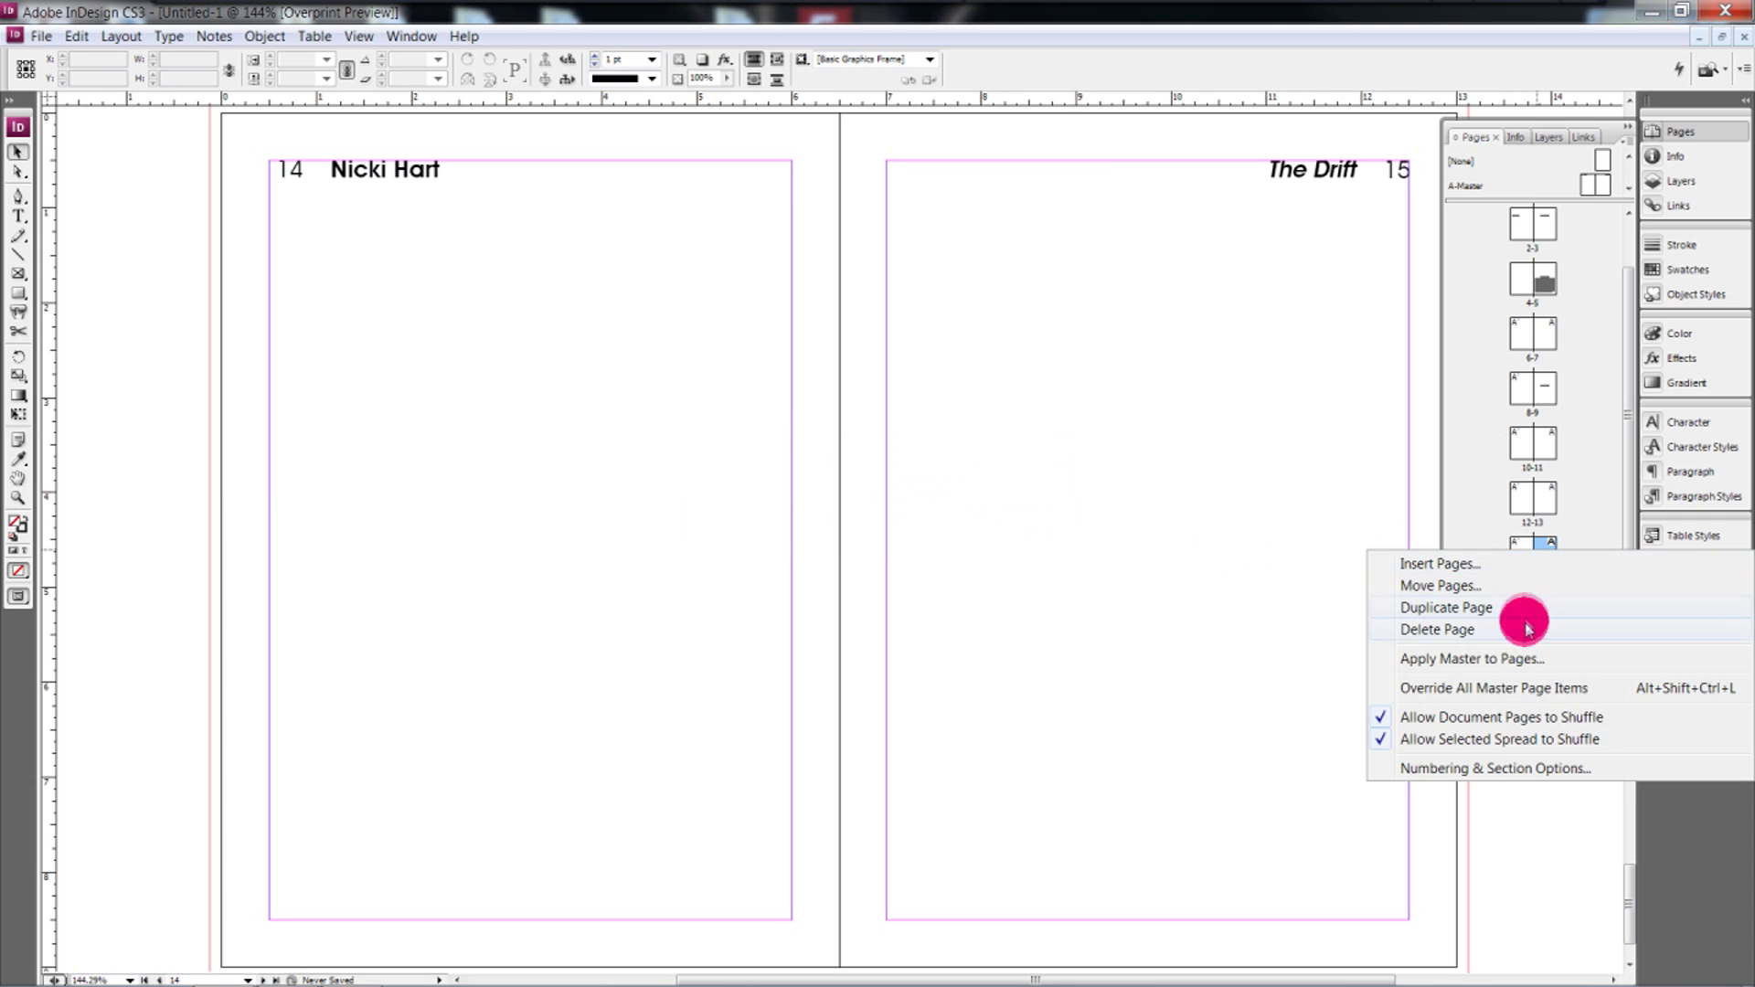
{"action": "left_click", "coordinate": [1524, 660]}
{"action": "left_click", "coordinate": [944, 492]}
{"action": "left_click", "coordinate": [914, 505]}
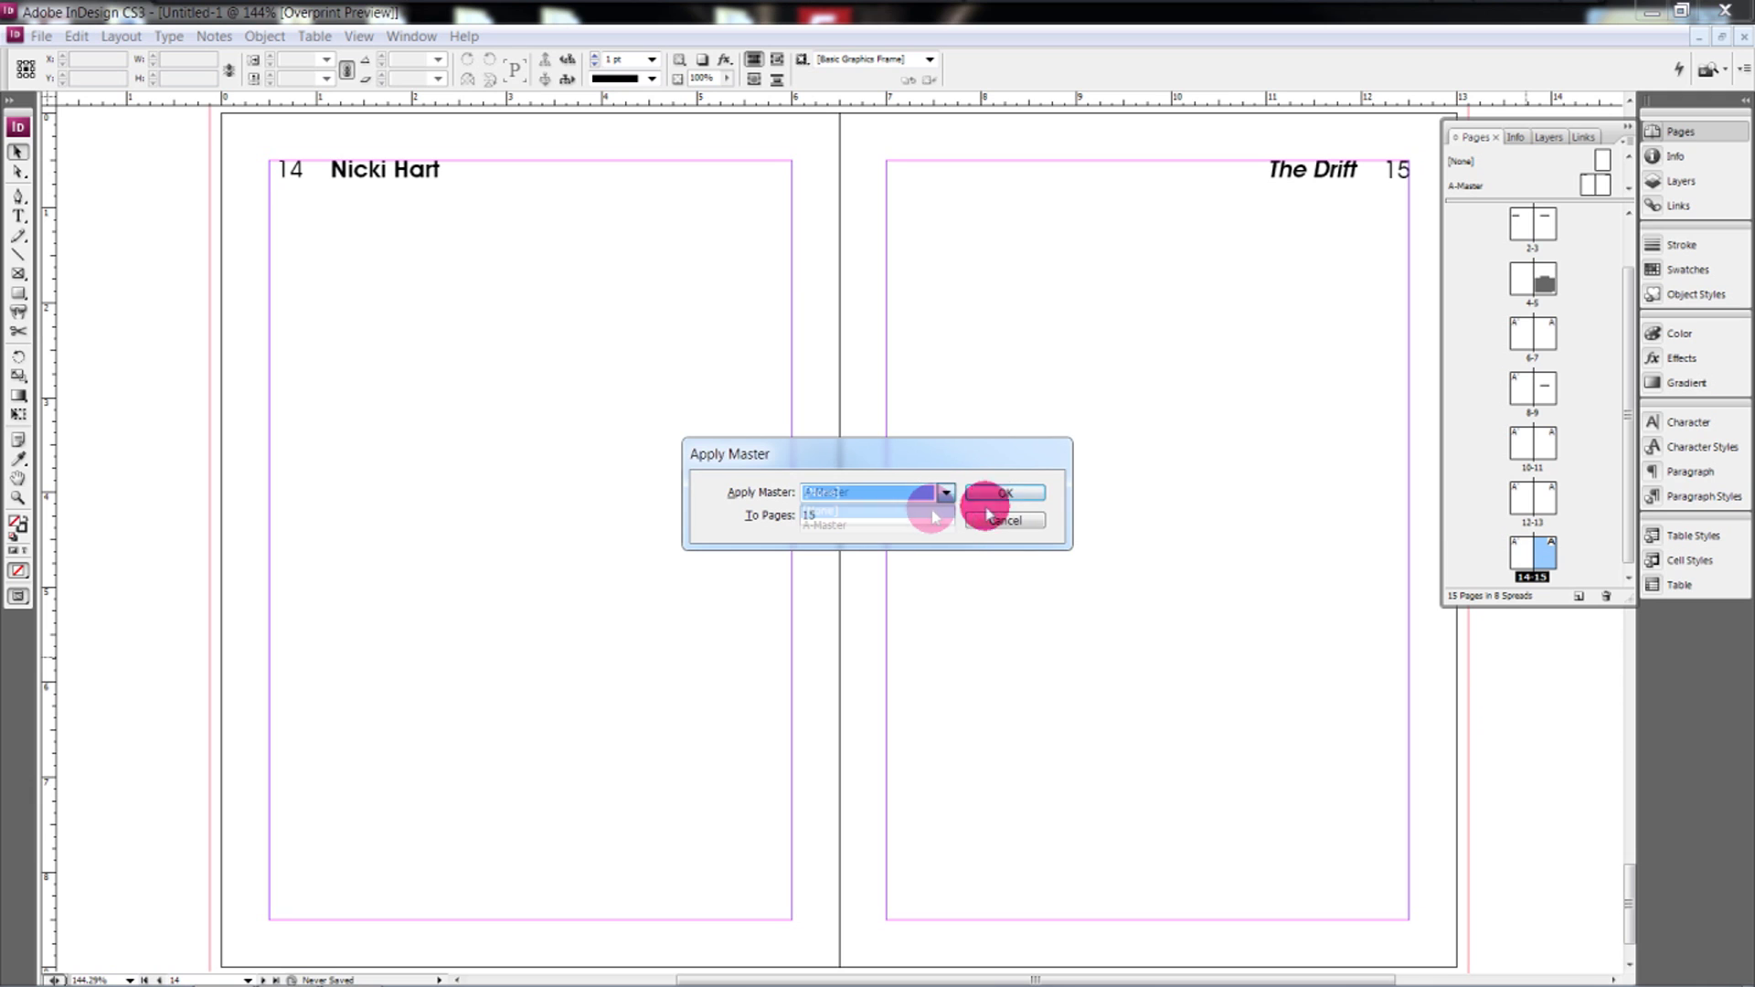
{"action": "left_click", "coordinate": [1003, 492]}
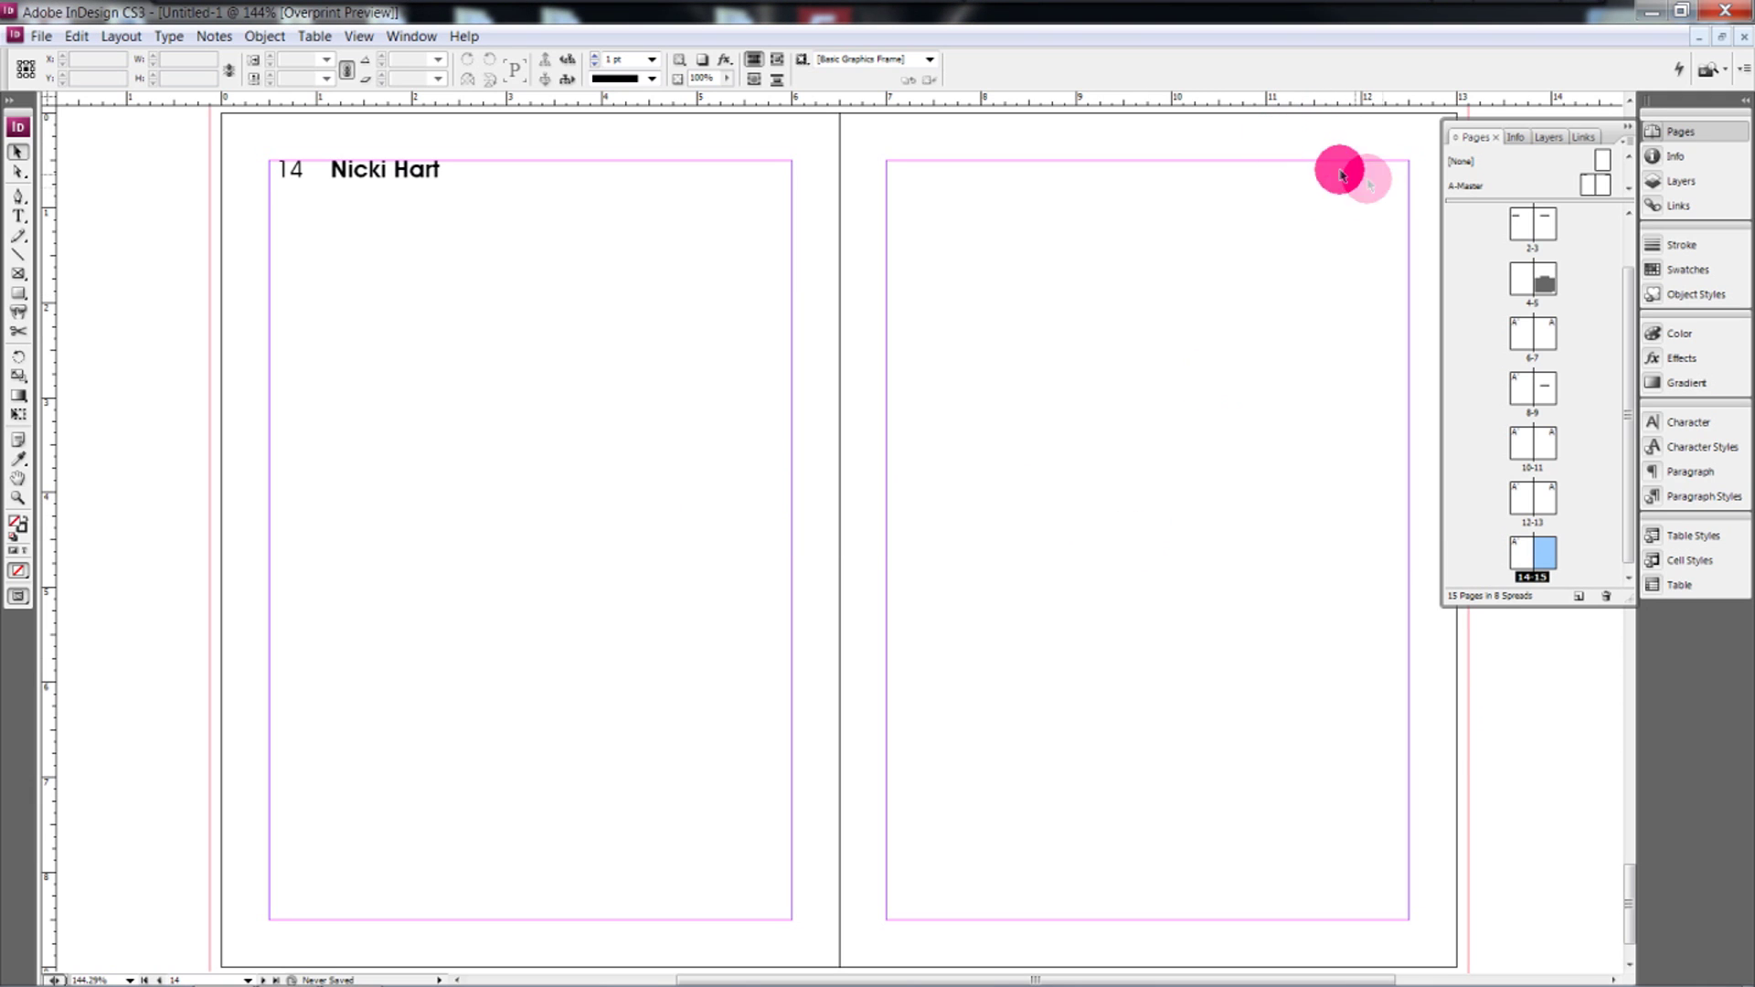
Step: Type a chapter 2 heading in a new text frame on page 15 and apply Chapter Titles
{"action": "left_click", "coordinate": [17, 216]}
{"action": "left_click_drag", "start_coordinate": [881, 431], "coordinate": [1412, 597]}
{"action": "type", "text": "chapter 2"}
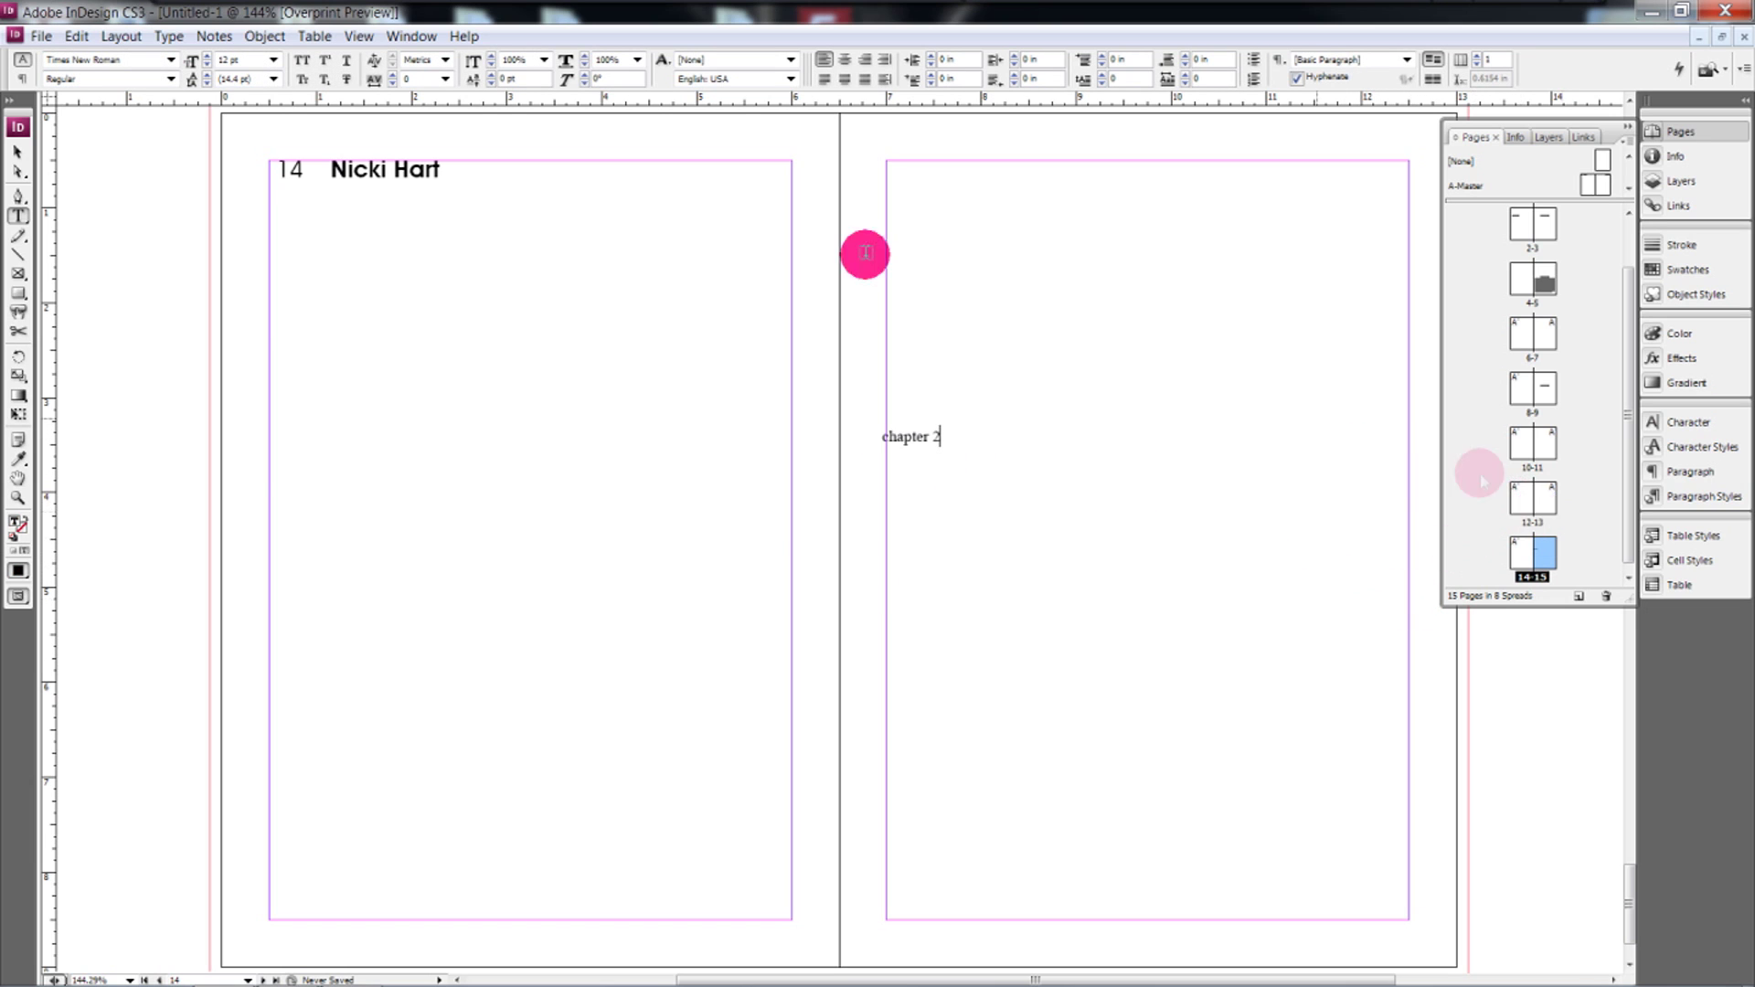
{"action": "left_click", "coordinate": [18, 151]}
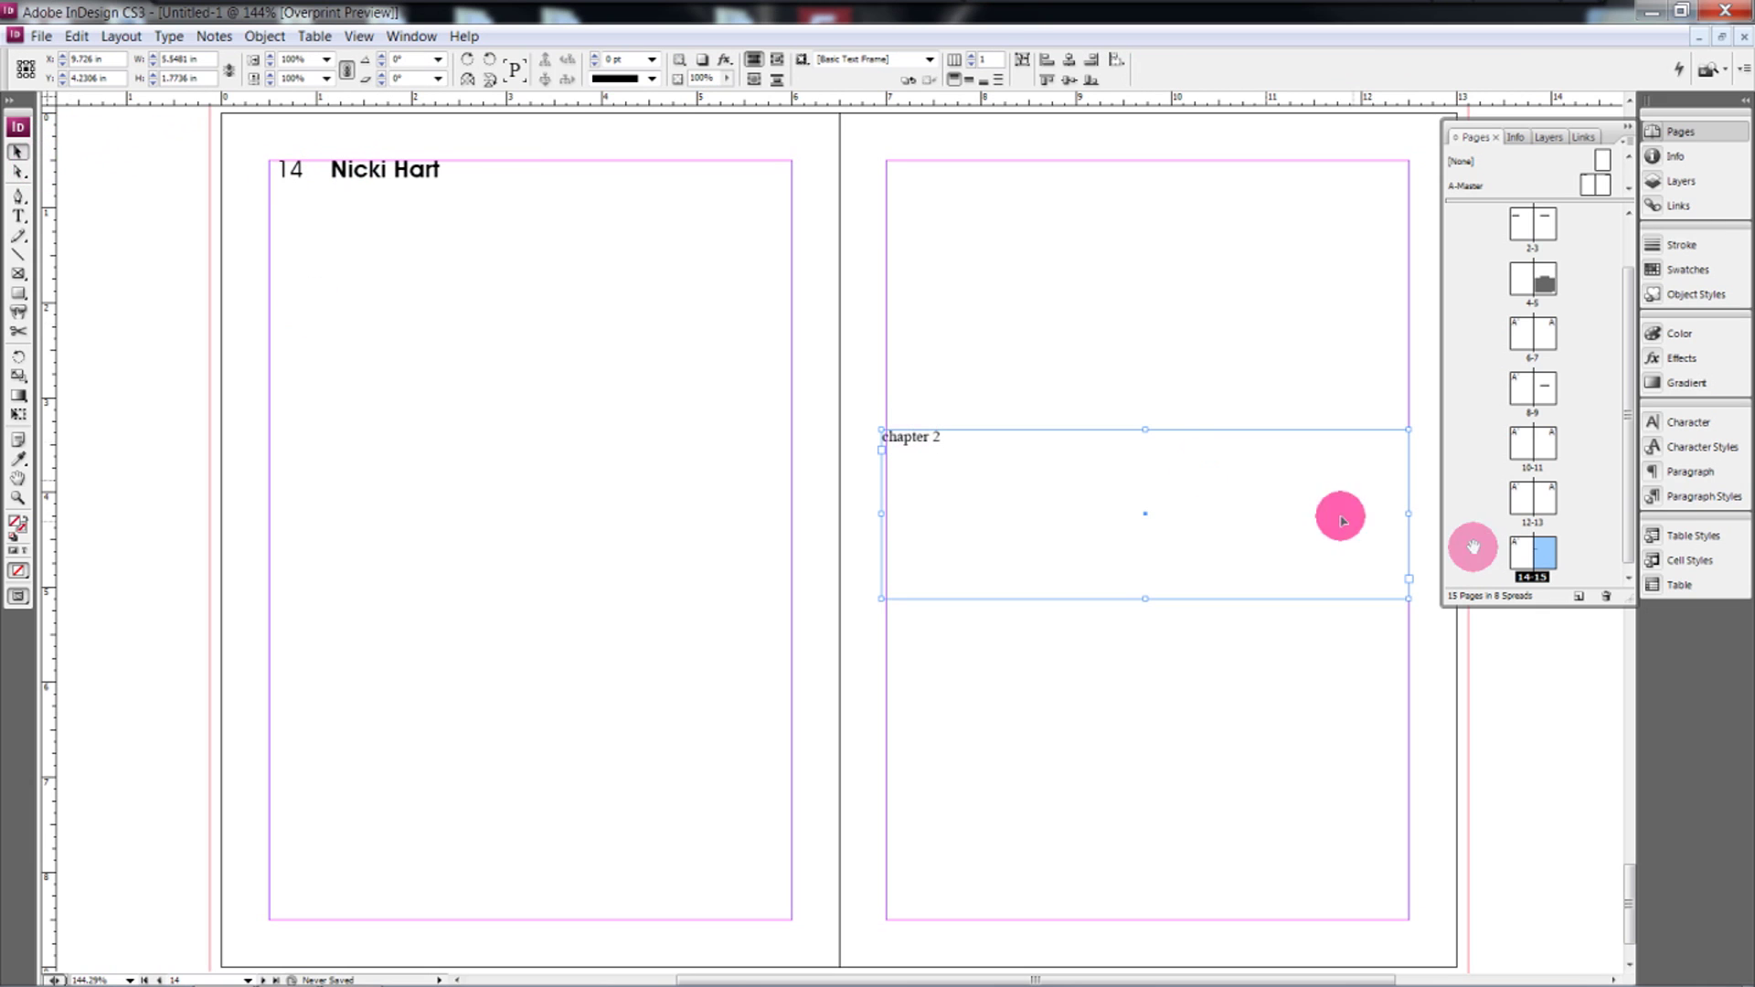
{"action": "left_click", "coordinate": [1695, 496]}
{"action": "left_click", "coordinate": [1532, 484]}
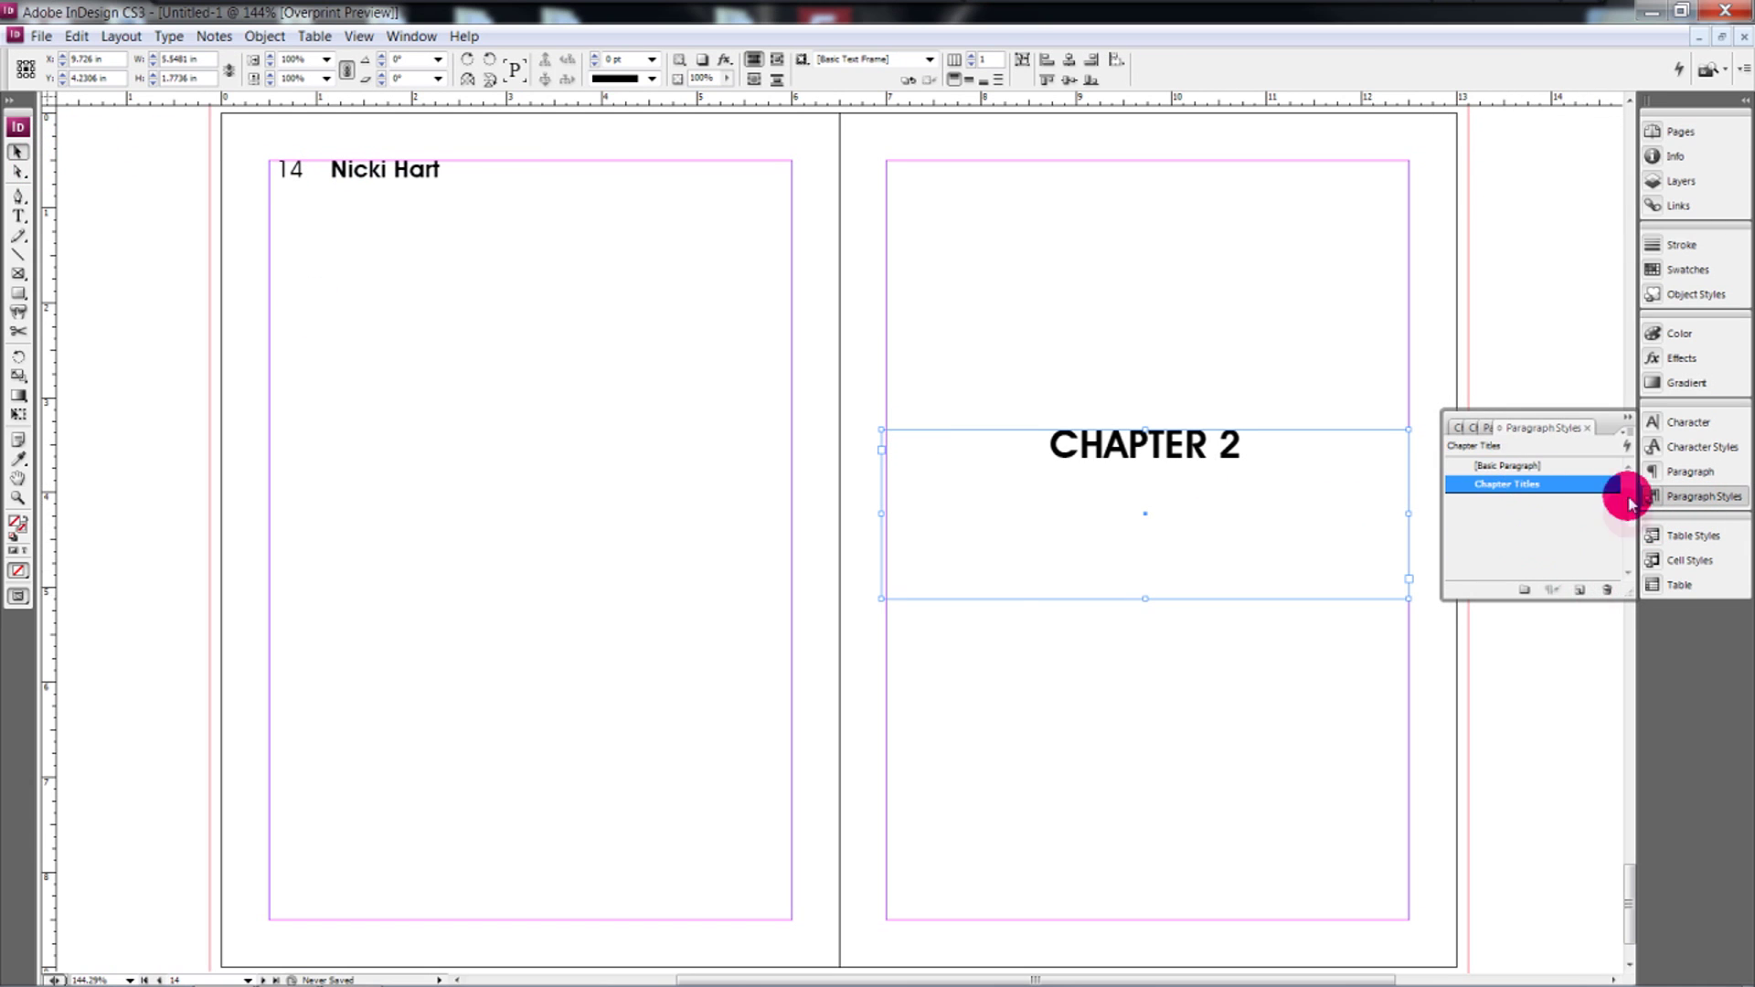
{"action": "left_click", "coordinate": [1524, 543]}
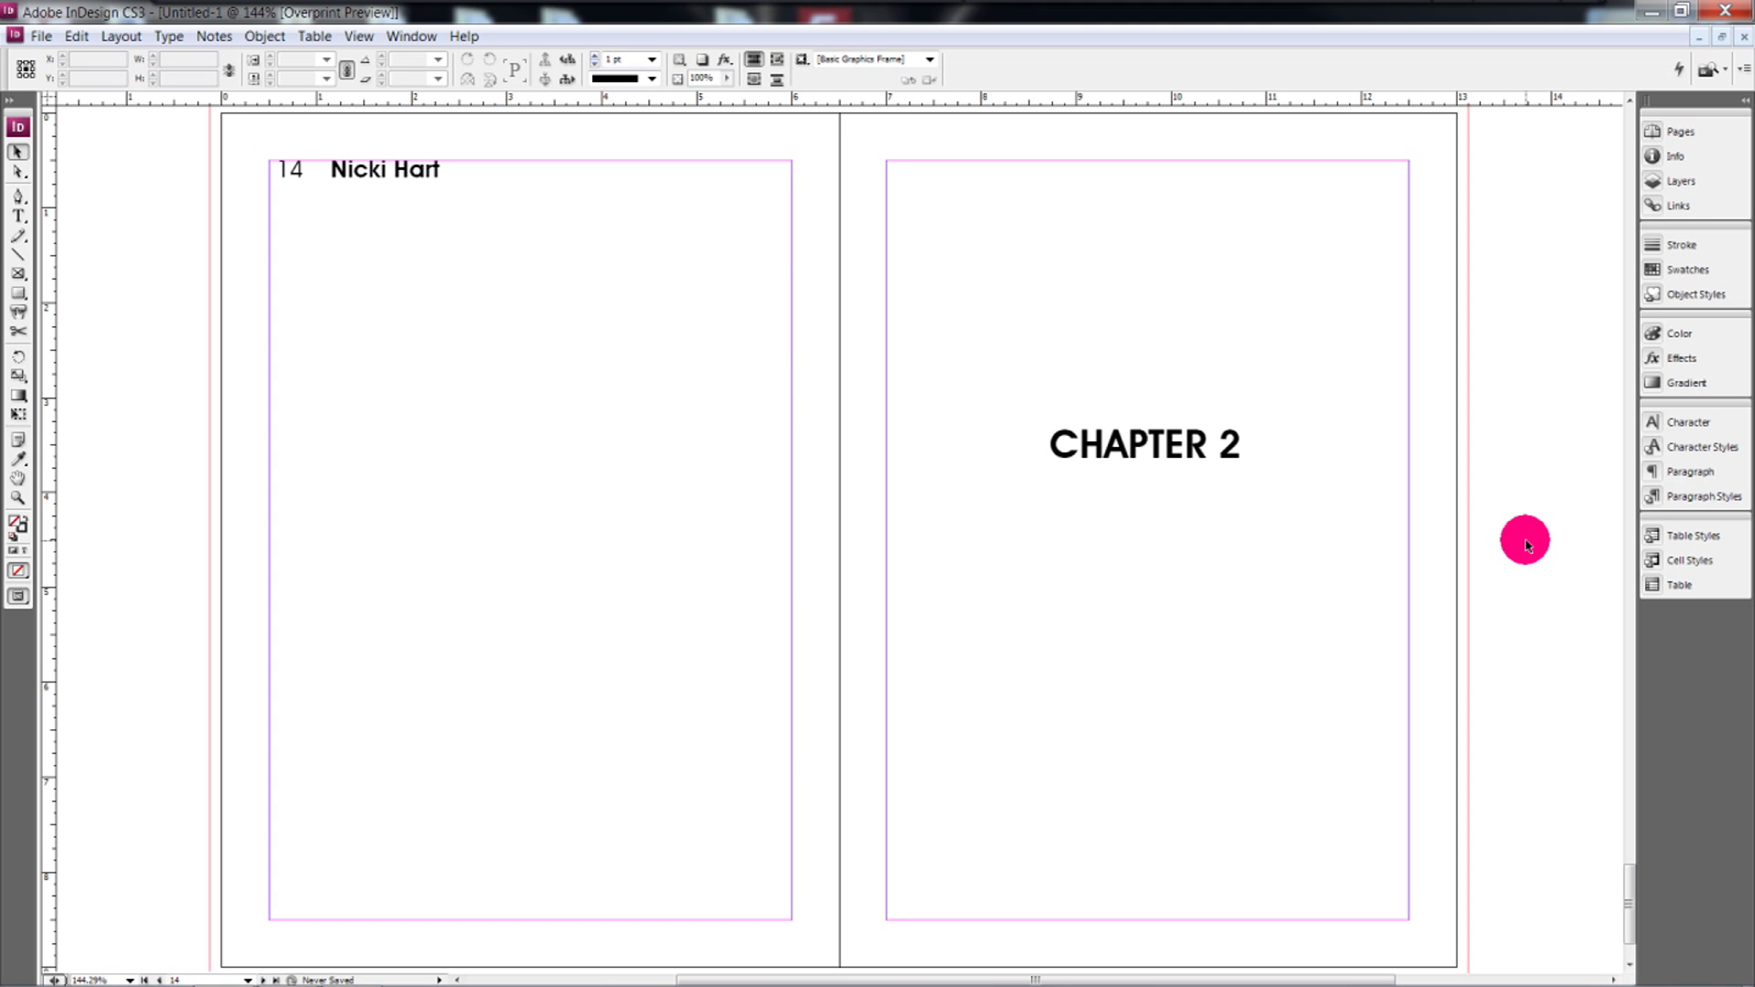
Step: Scroll up through the document to page 1, then open A-Master from the Pages panel
{"action": "scroll", "coordinate": [1525, 543], "scroll_direction": "up", "scroll_amount": 20}
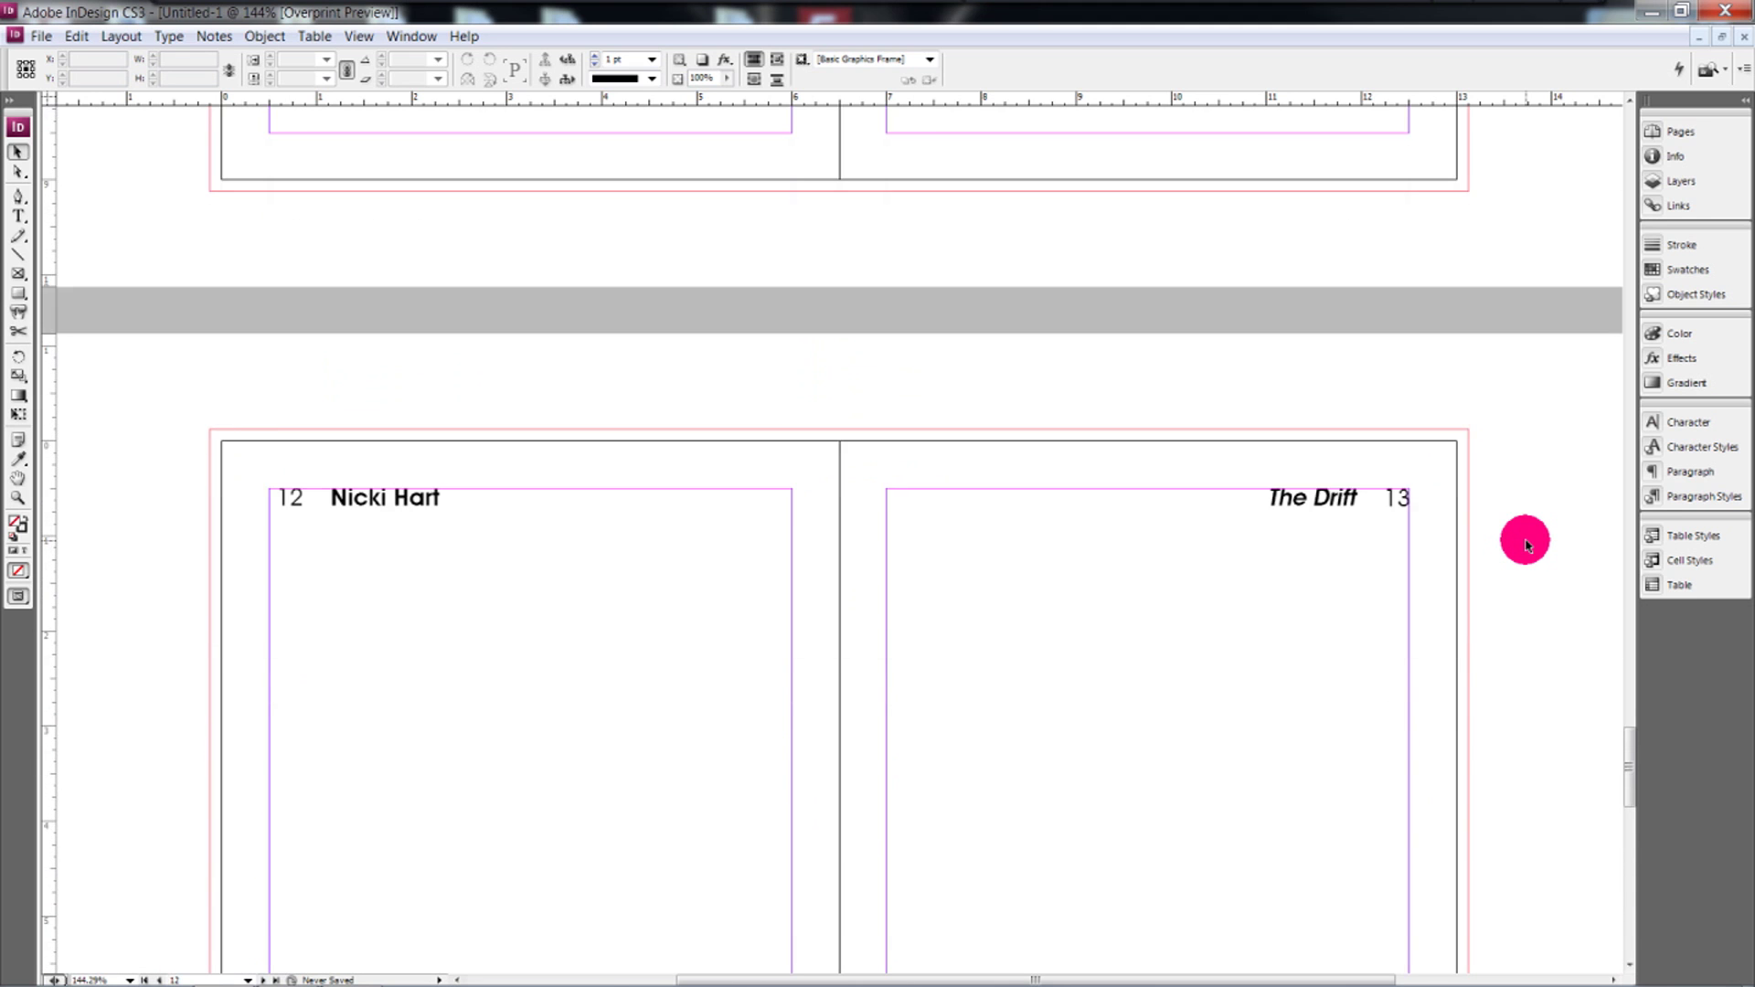
{"action": "scroll", "coordinate": [1524, 543], "scroll_direction": "up", "scroll_amount": 20}
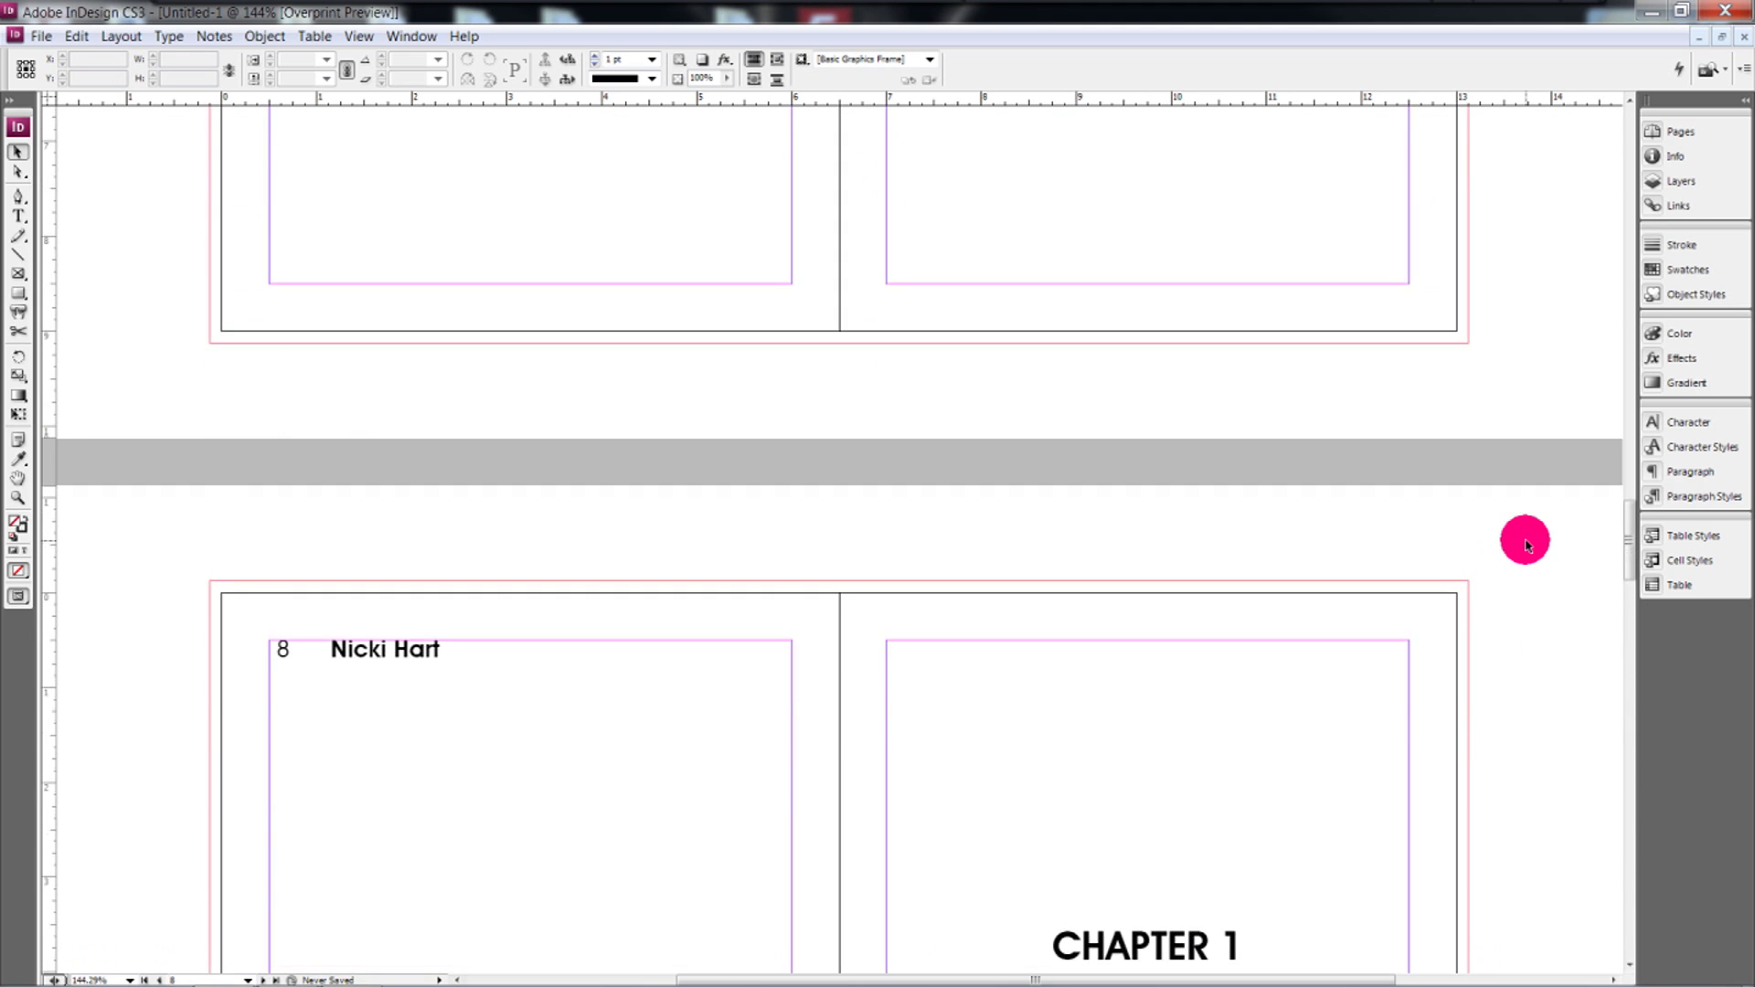
{"action": "scroll", "coordinate": [1524, 542], "scroll_direction": "up", "scroll_amount": 4}
{"action": "scroll", "coordinate": [1371, 463], "scroll_direction": "up", "scroll_amount": 6}
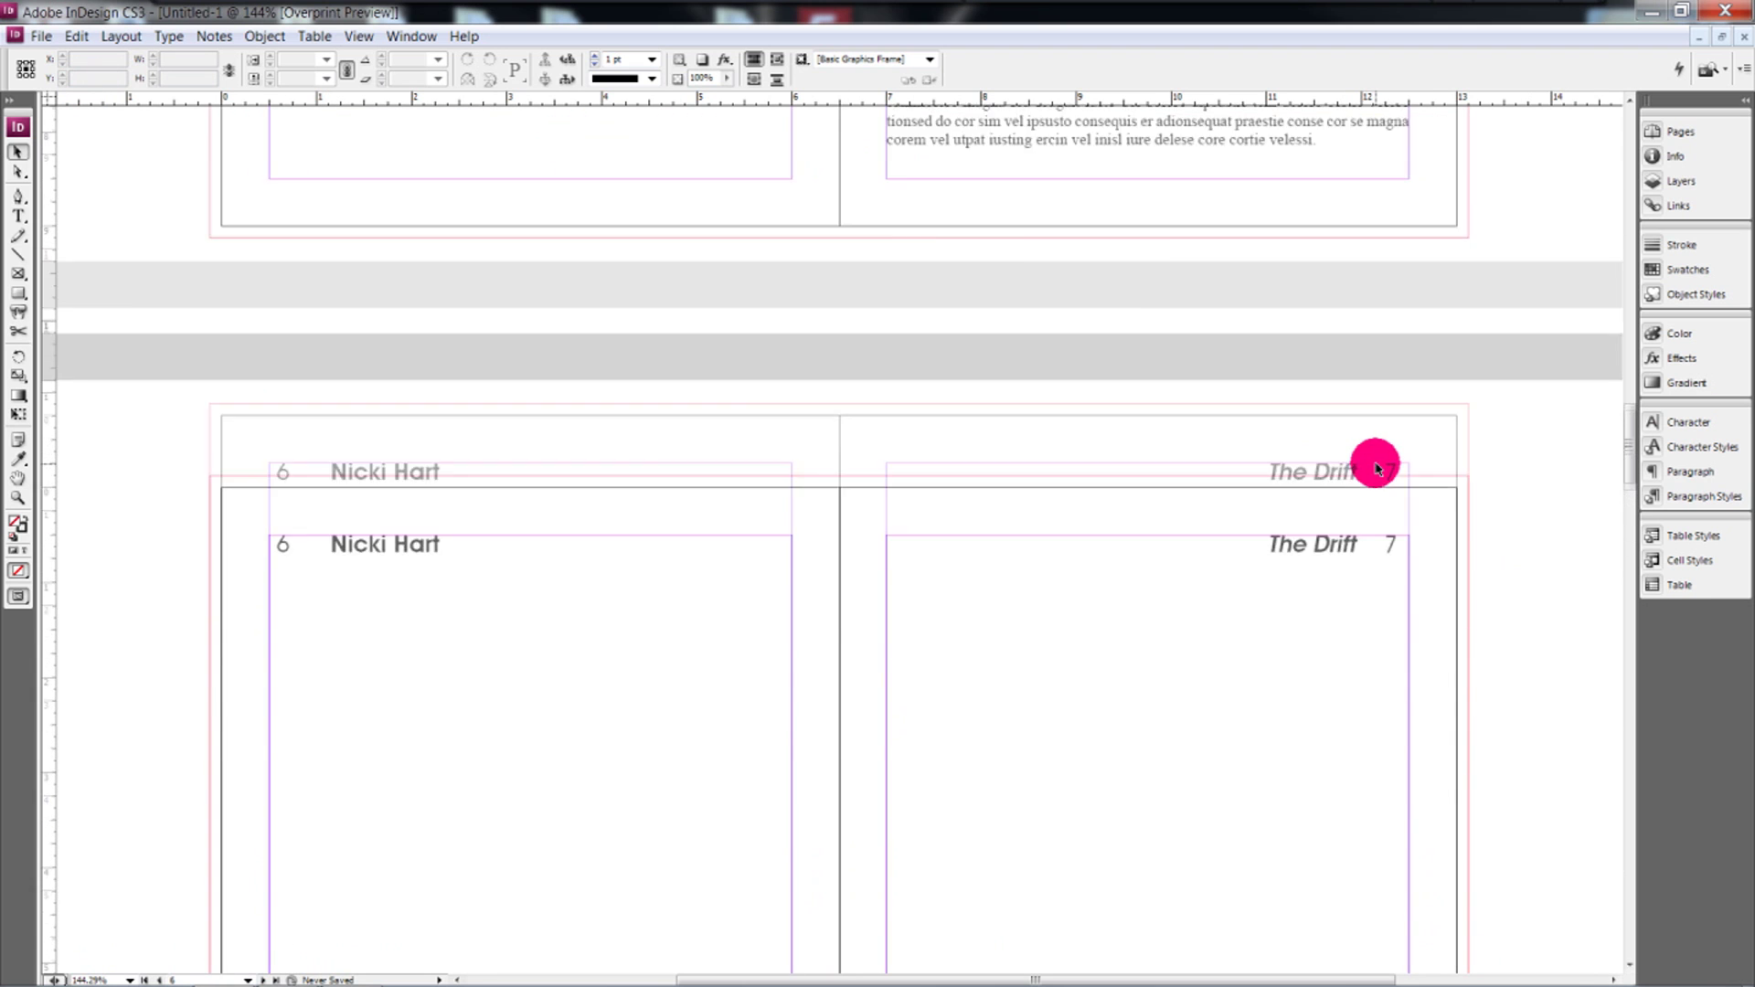
{"action": "left_click_drag", "start_coordinate": [1628, 425], "coordinate": [1673, 176]}
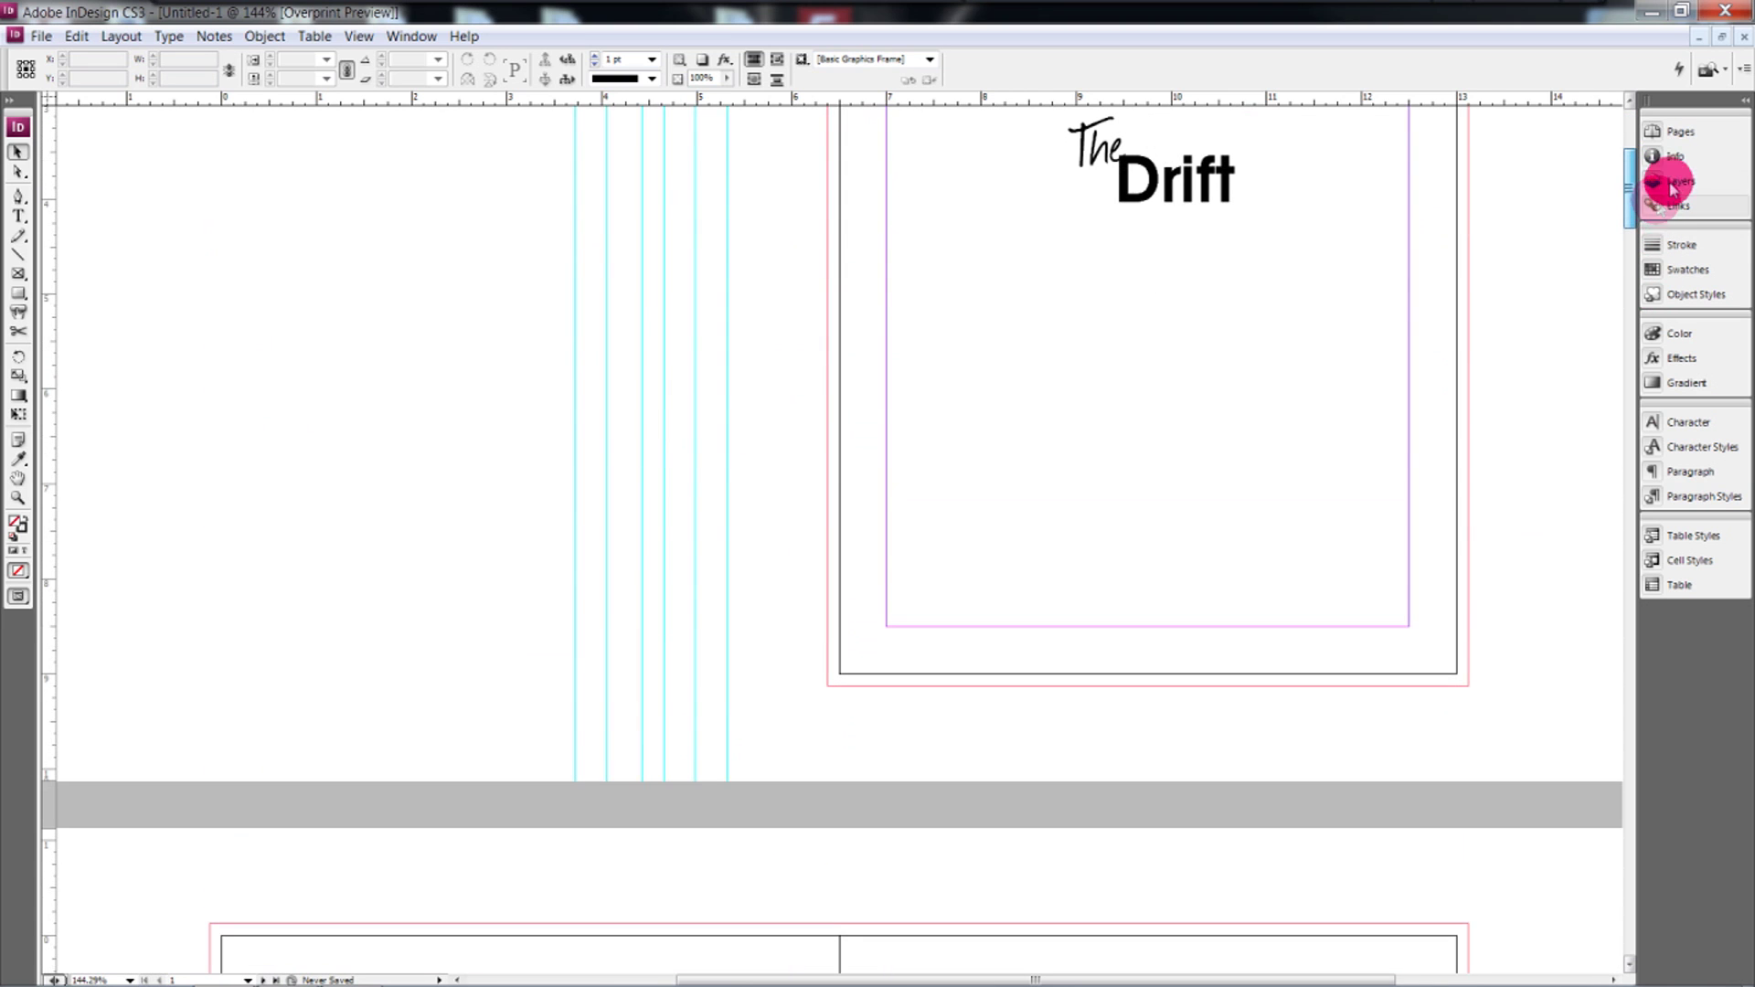
{"action": "left_click", "coordinate": [1672, 132]}
{"action": "double_click", "coordinate": [1593, 188]}
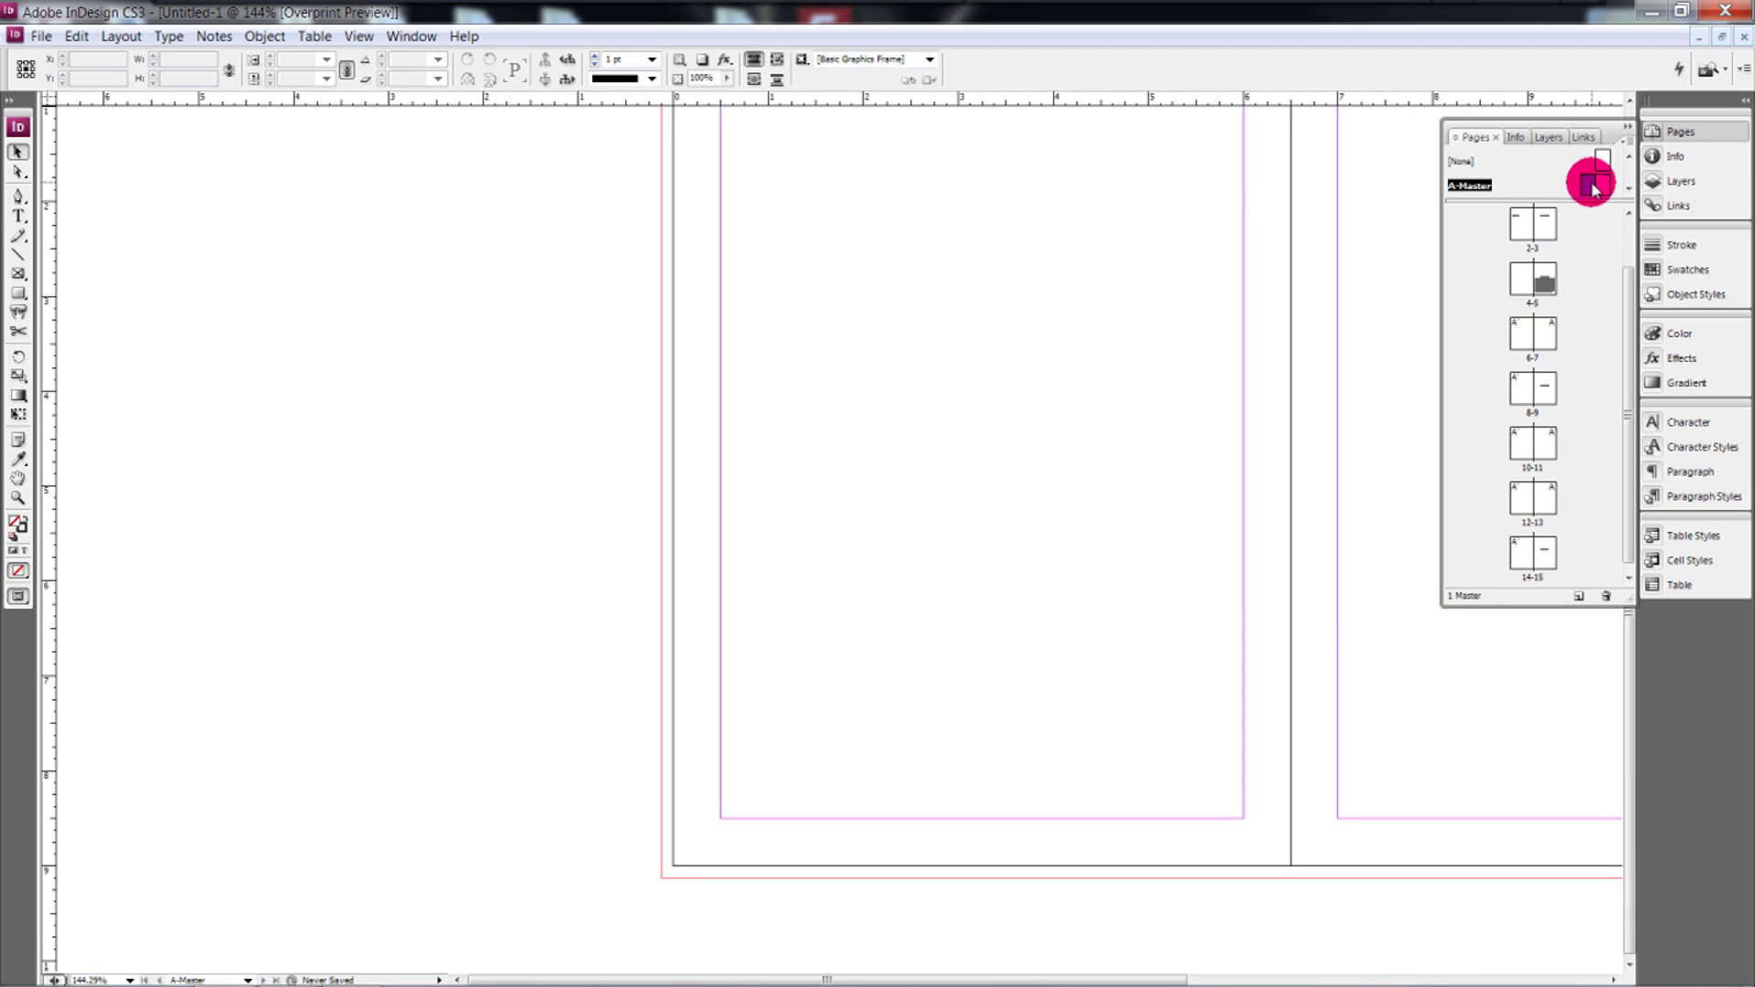